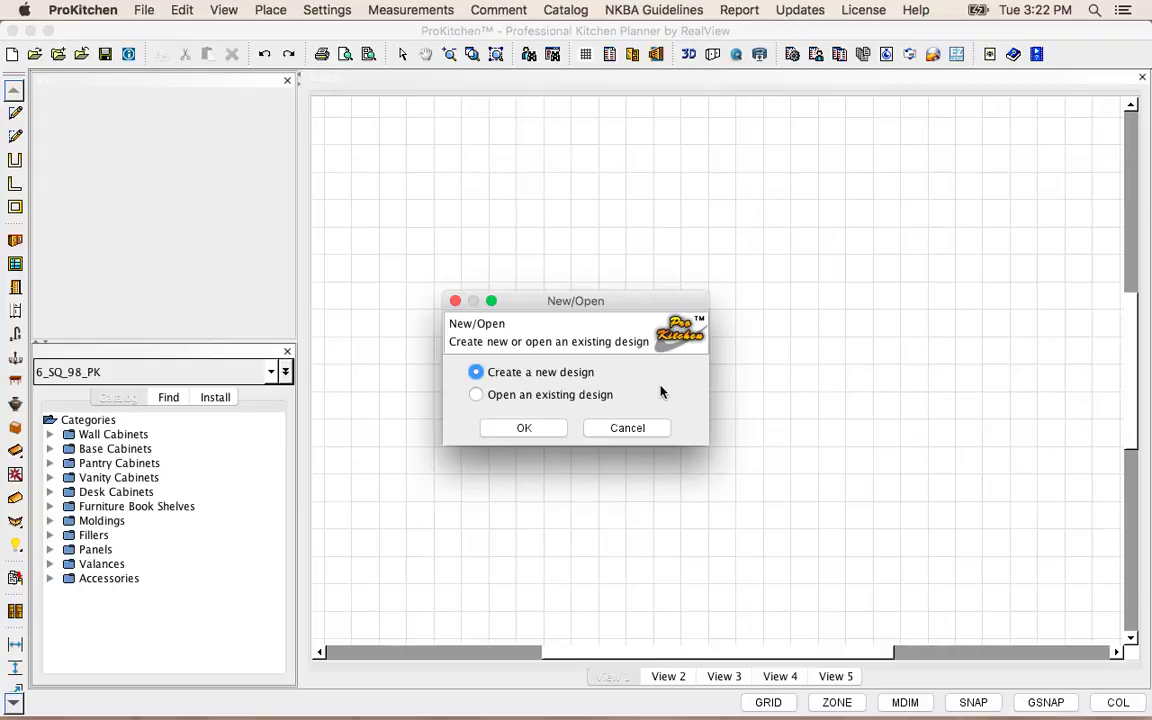
# Create a new design and specify its design file as "Design in 10".
pyautogui.click(522, 430)
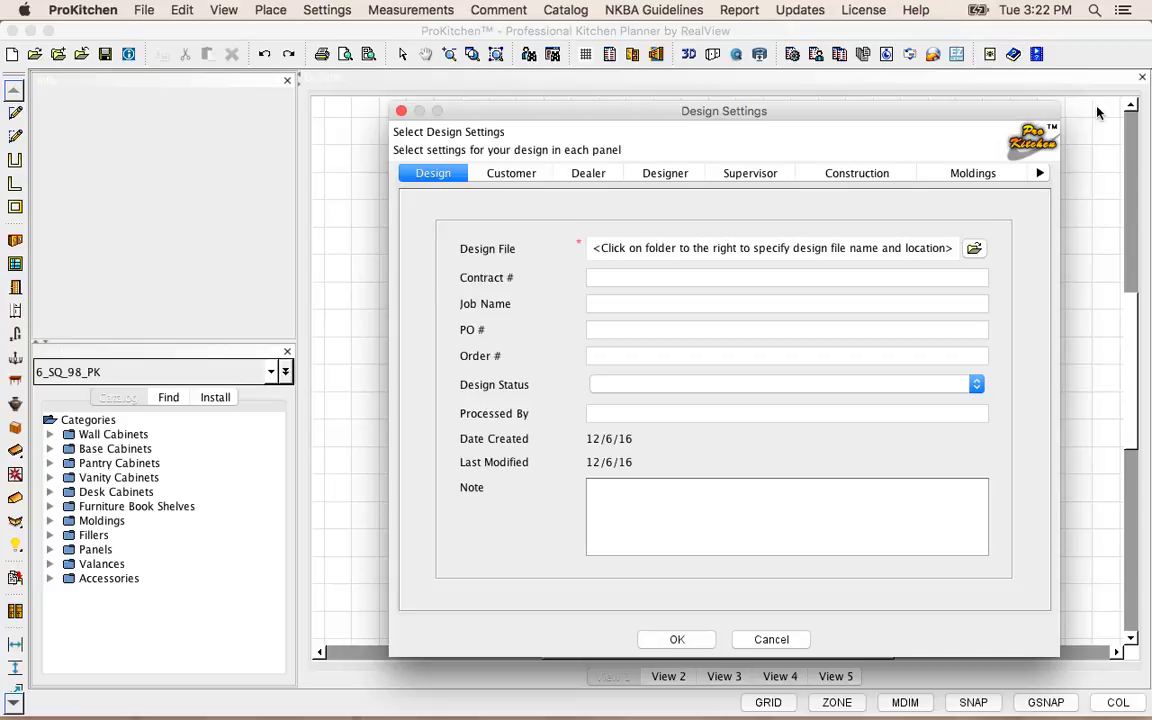
pyautogui.click(975, 249)
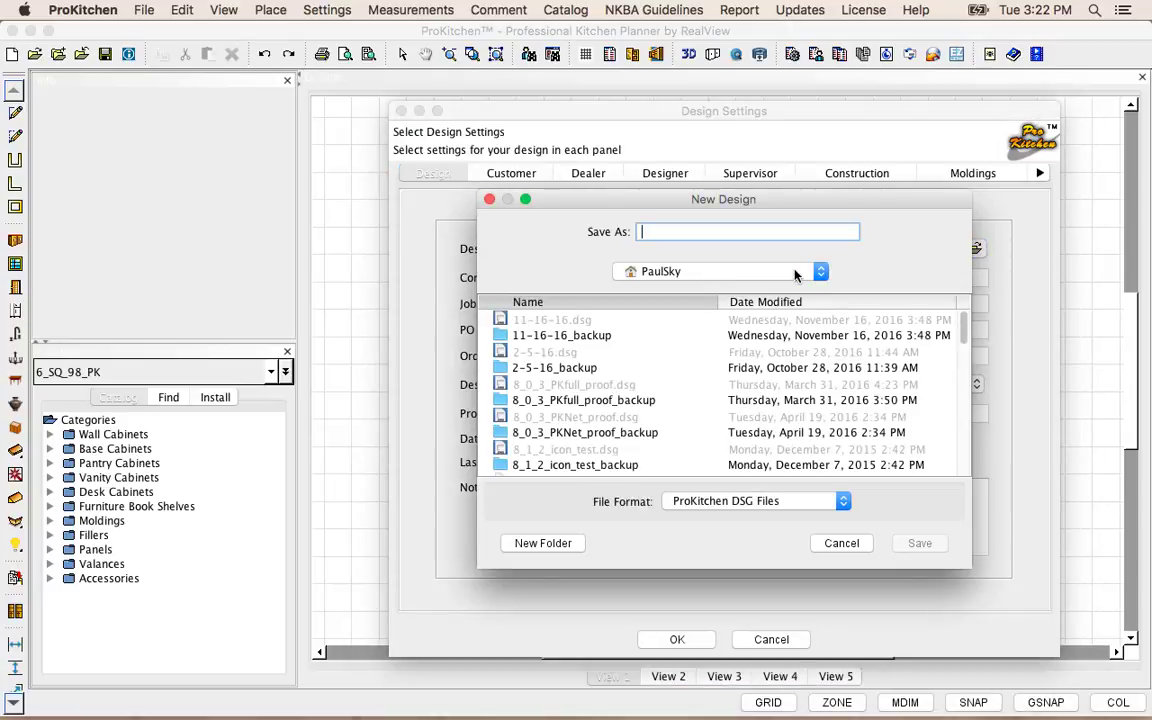
pyautogui.write('Desi')
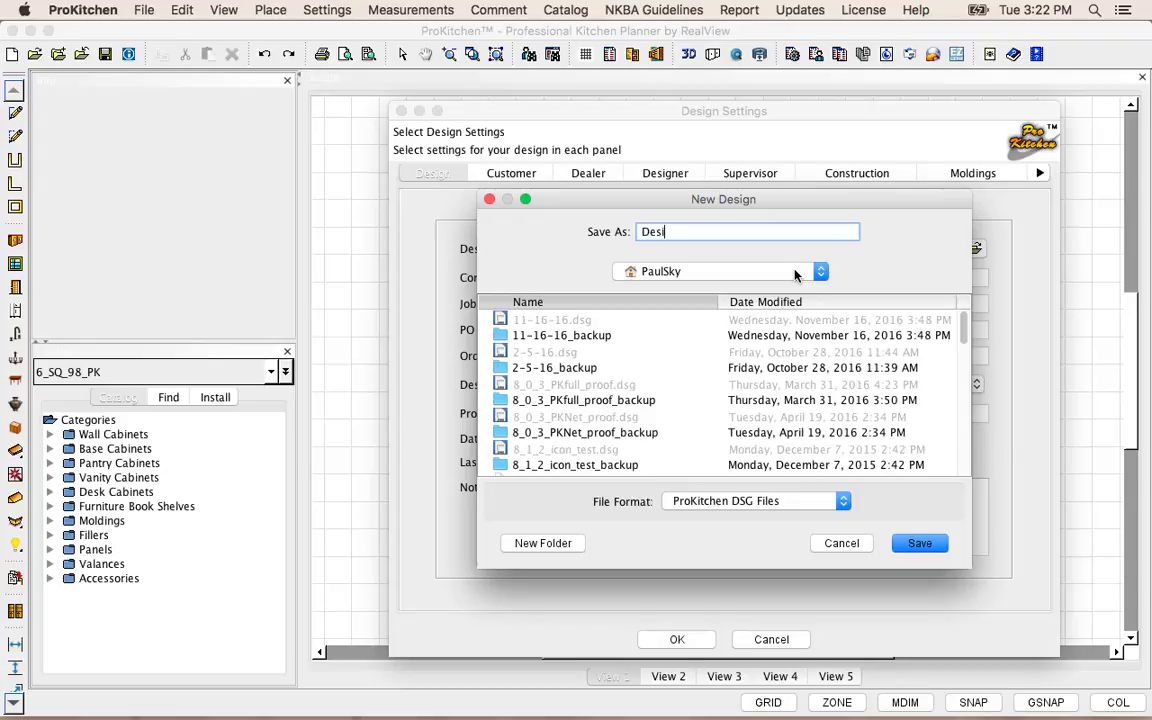
pyautogui.write('gn in 10')
pyautogui.click(918, 543)
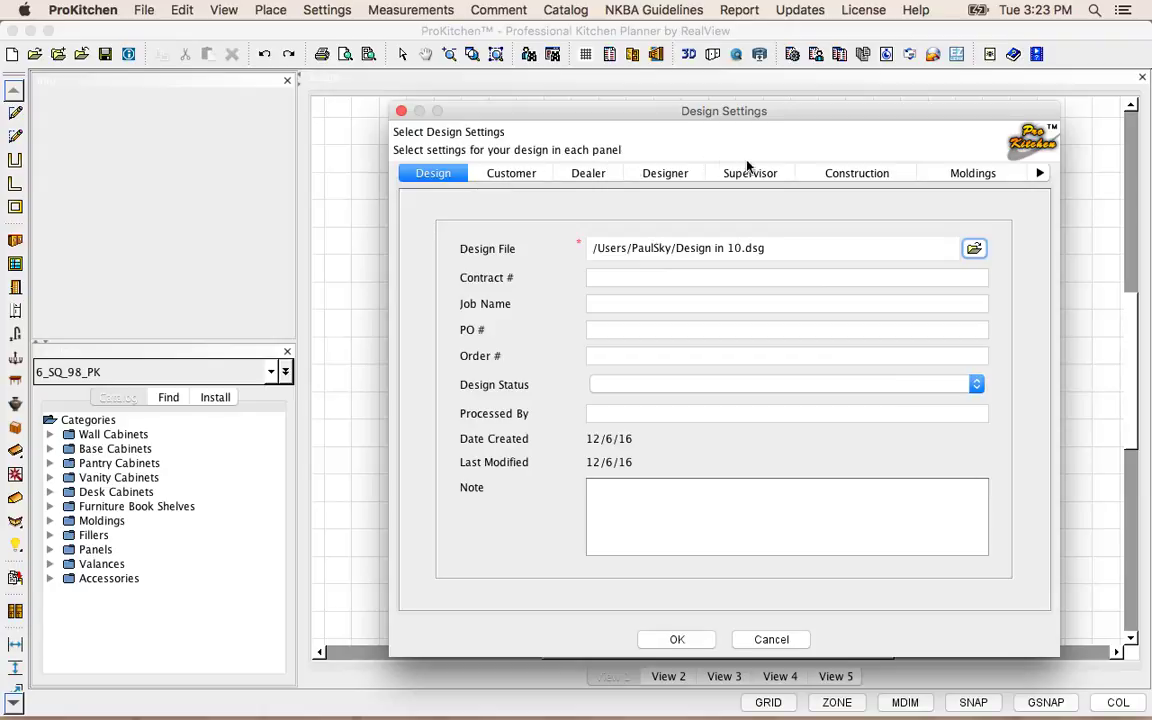
# Enable the top molding with CCM8 - Ceiling Crown Molding and the toe kick with BTK8 - Base Toe Kick.
pyautogui.click(966, 175)
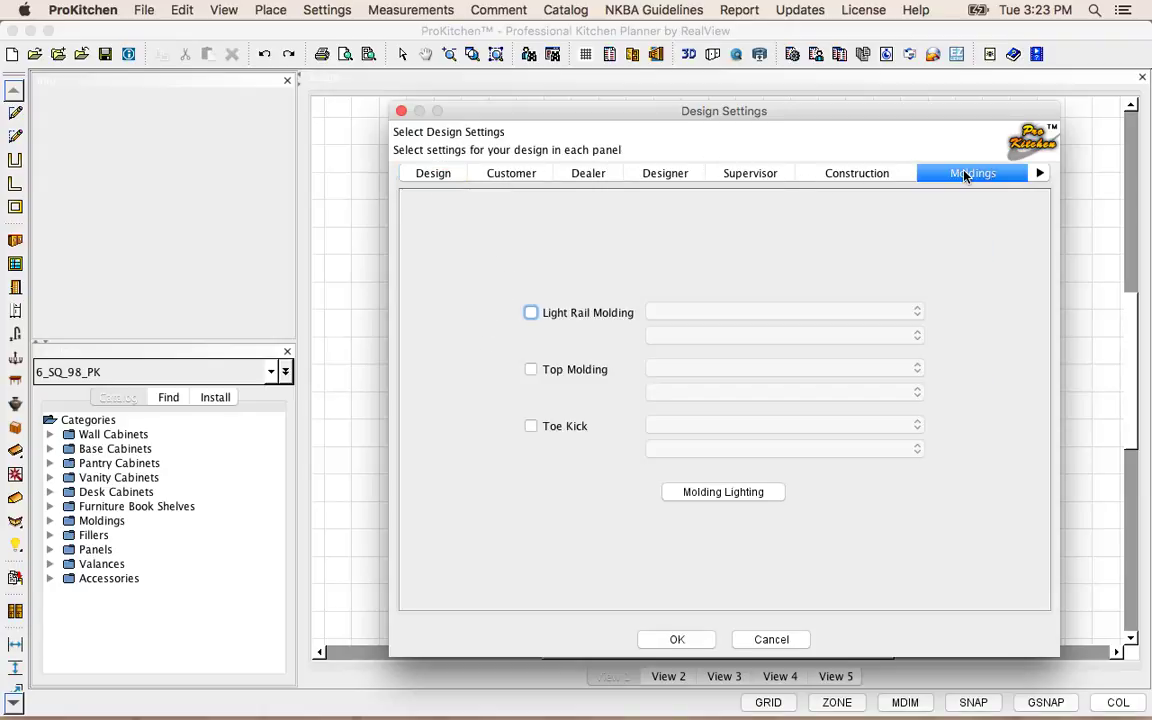
pyautogui.click(531, 370)
pyautogui.click(697, 392)
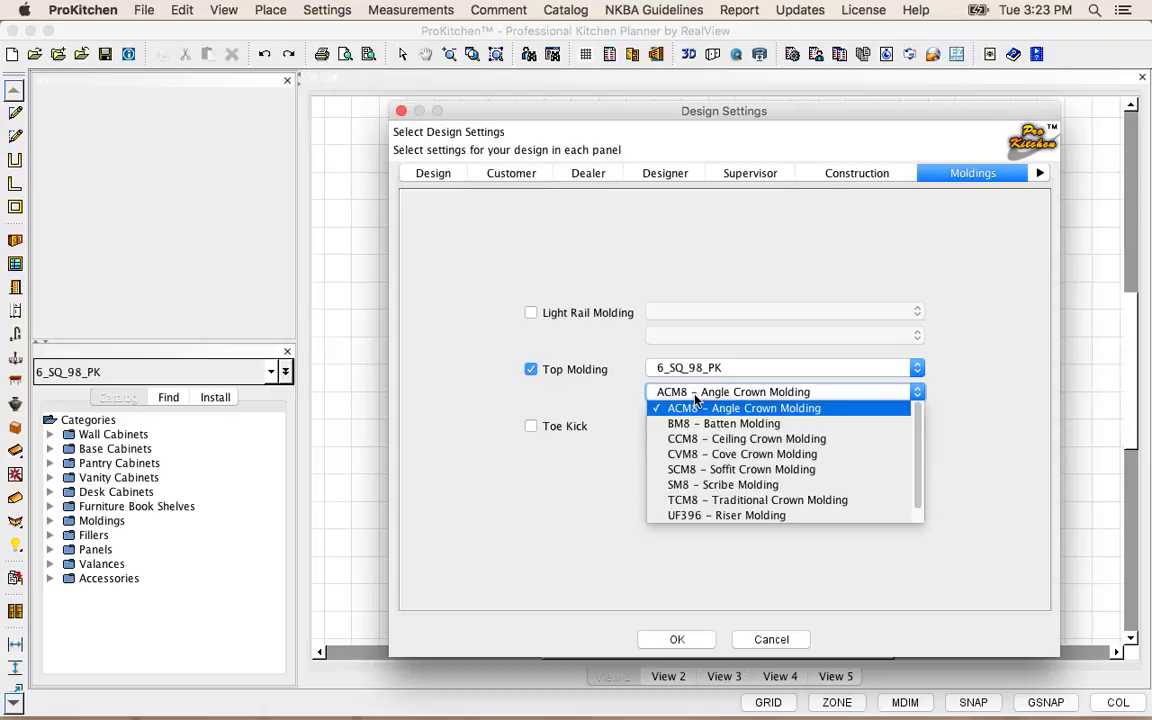
pyautogui.press('Down')
pyautogui.press('Down')
pyautogui.press('Return')
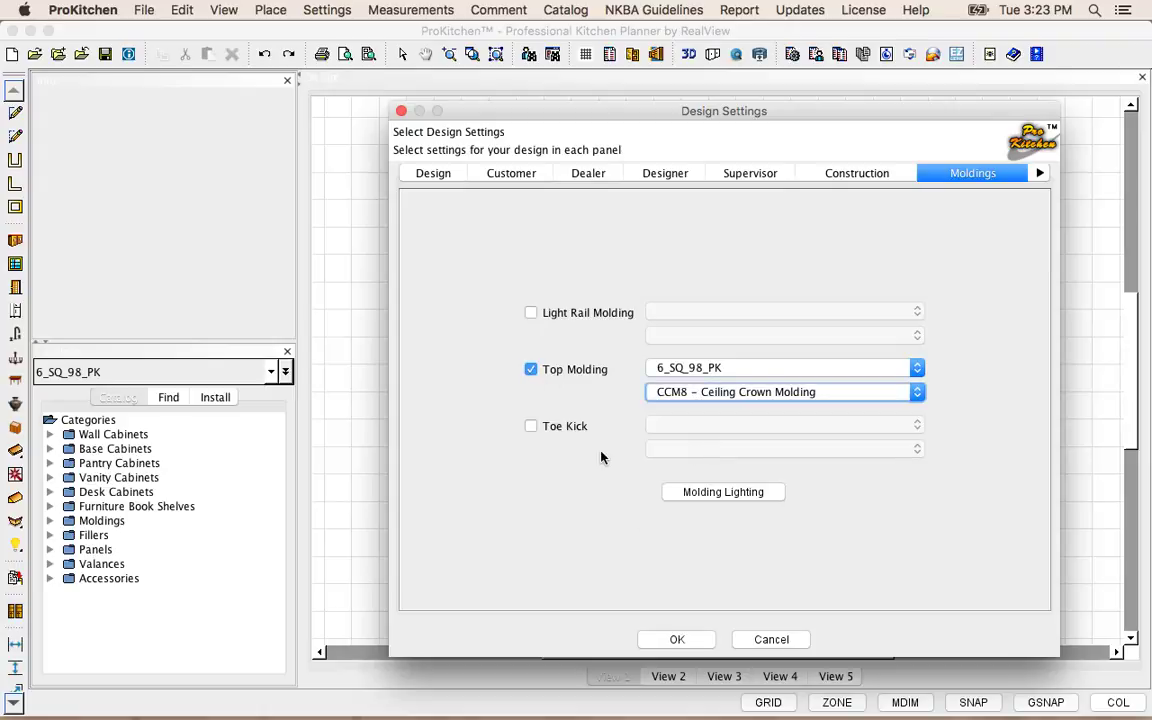
pyautogui.click(533, 428)
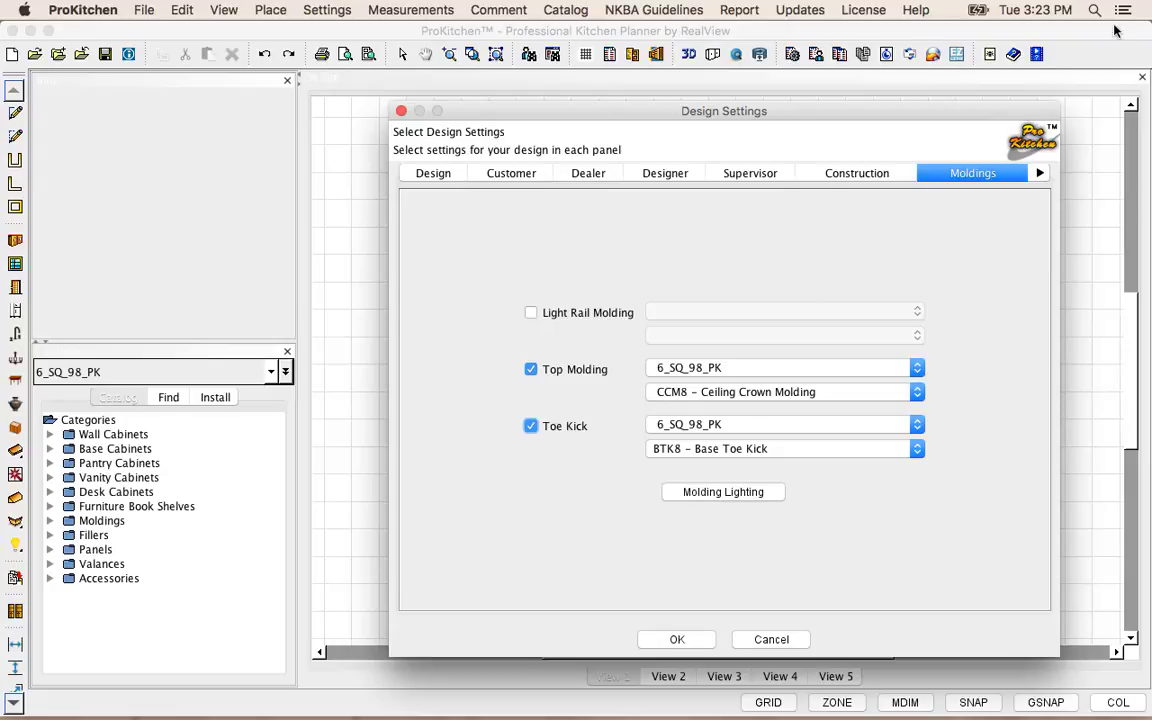
# Set the design's 3D countertop material to Granite #003 from the favorites.
pyautogui.click(1039, 174)
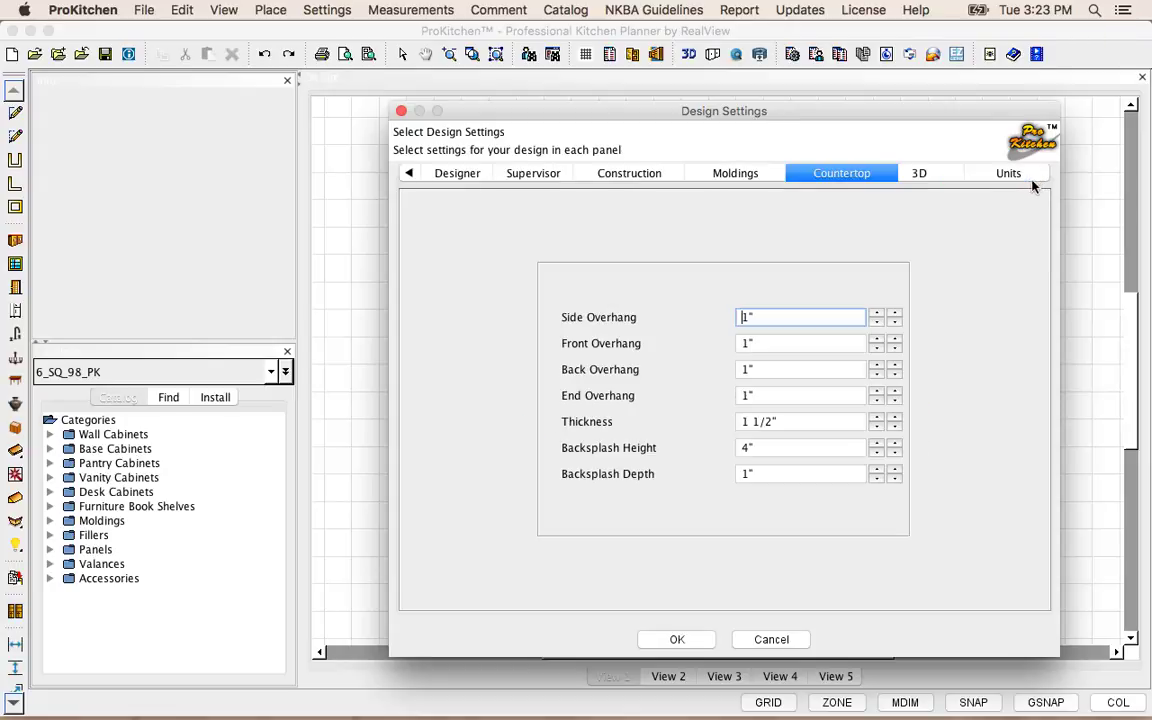
pyautogui.click(941, 178)
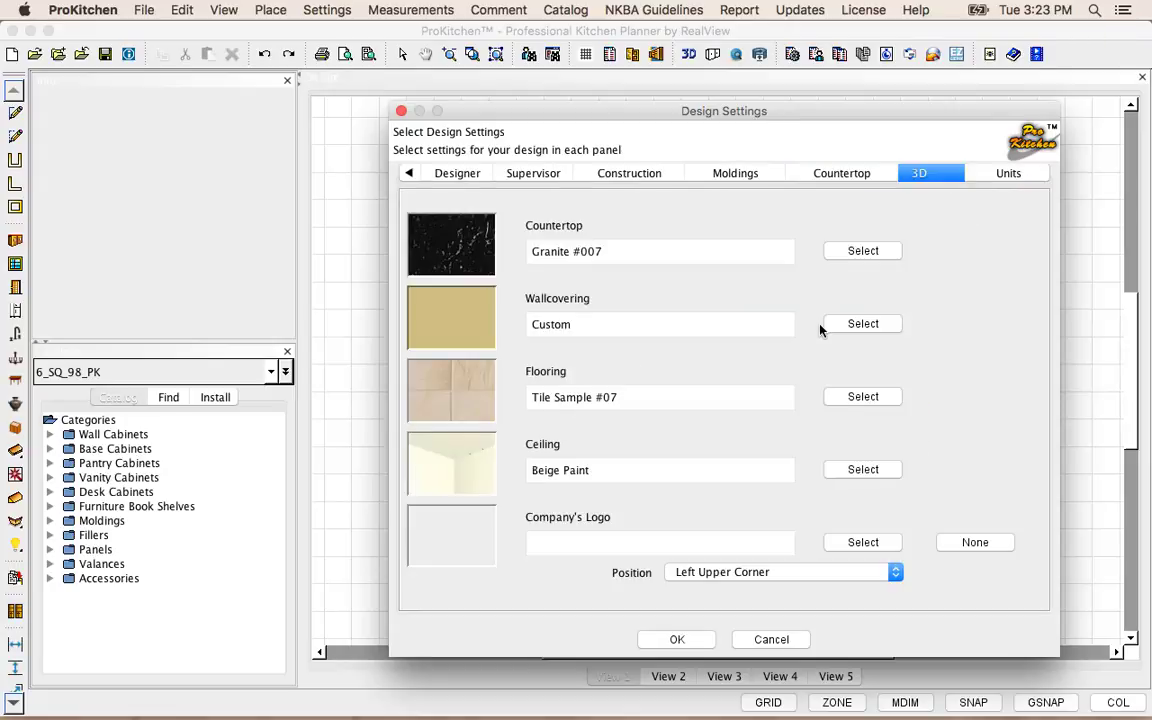
pyautogui.click(860, 249)
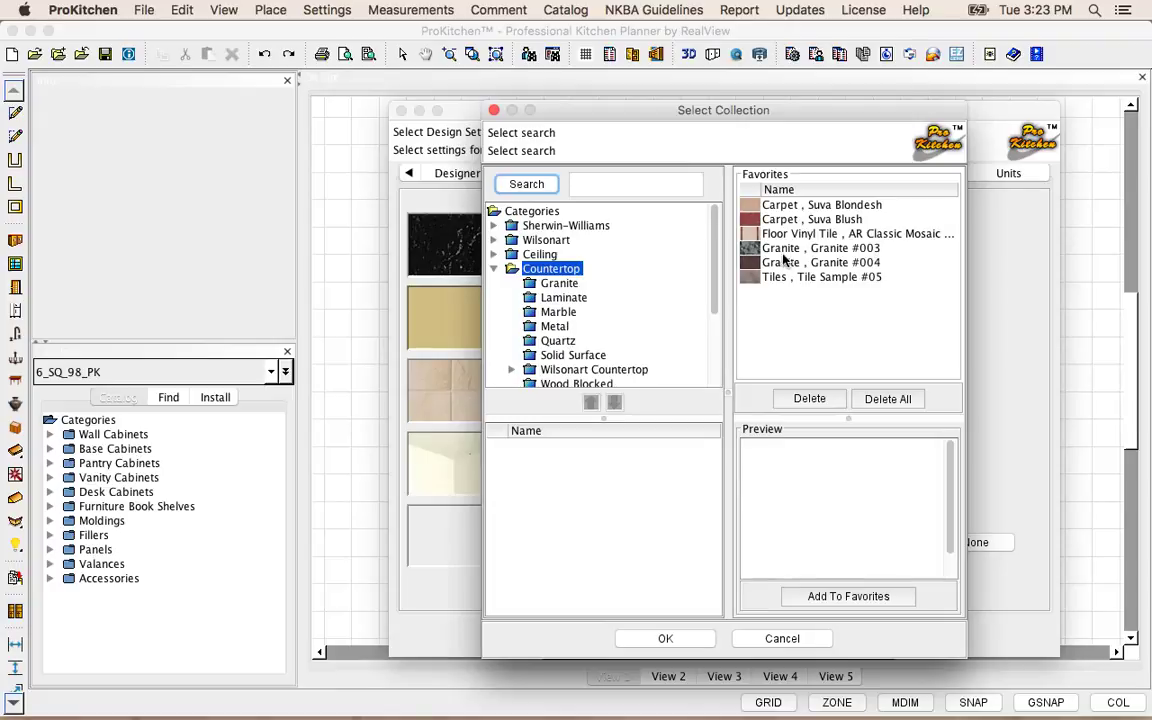
pyautogui.click(781, 249)
pyautogui.press('Return')
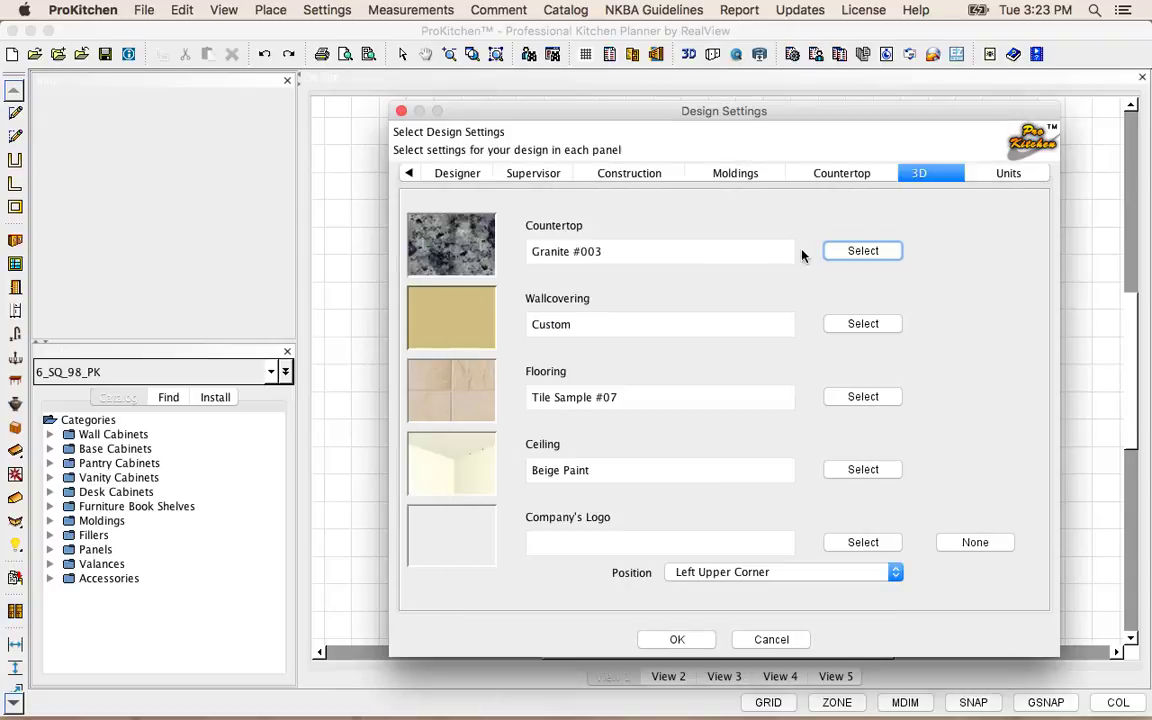
# Set the wallcovering to SW 7005 Pure White from the Sherwin-Williams White & Pastel collection.
pyautogui.click(858, 324)
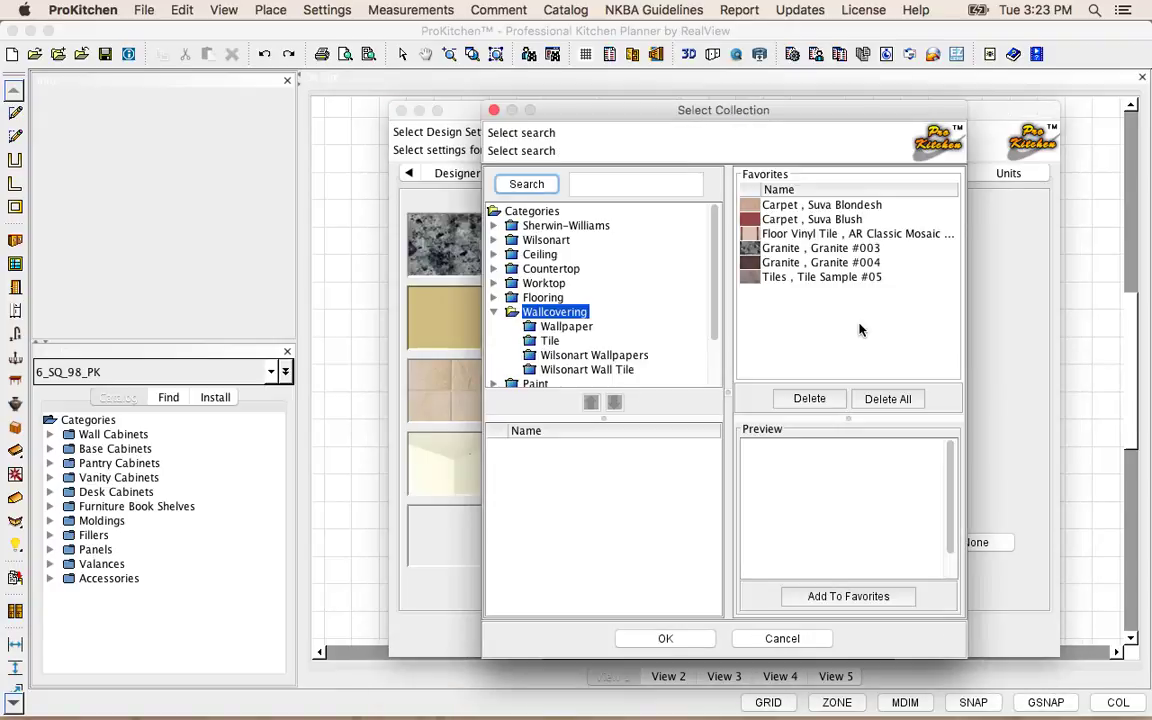
pyautogui.click(494, 226)
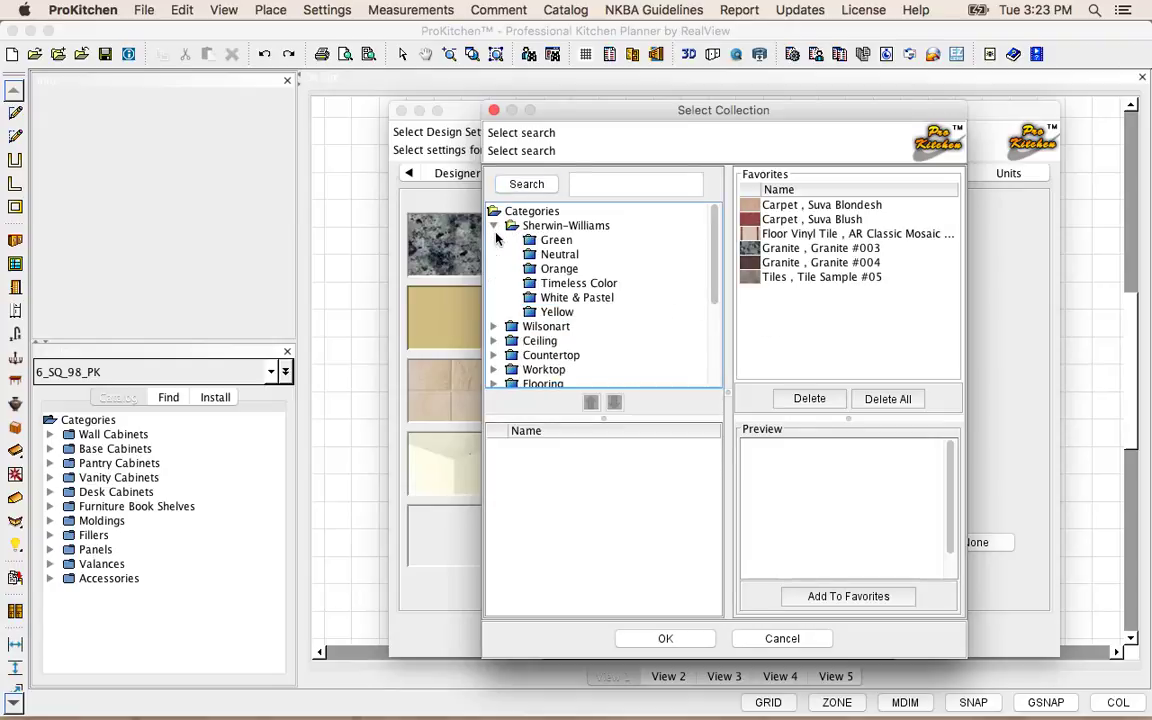
pyautogui.click(532, 298)
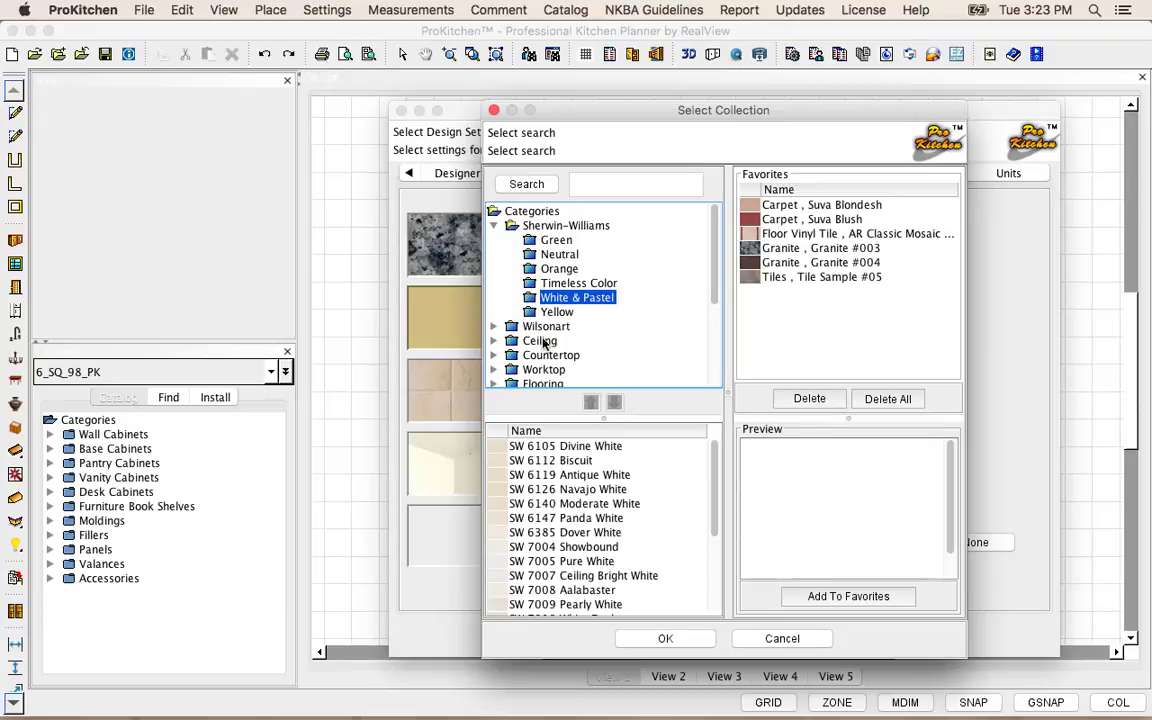
pyautogui.click(528, 548)
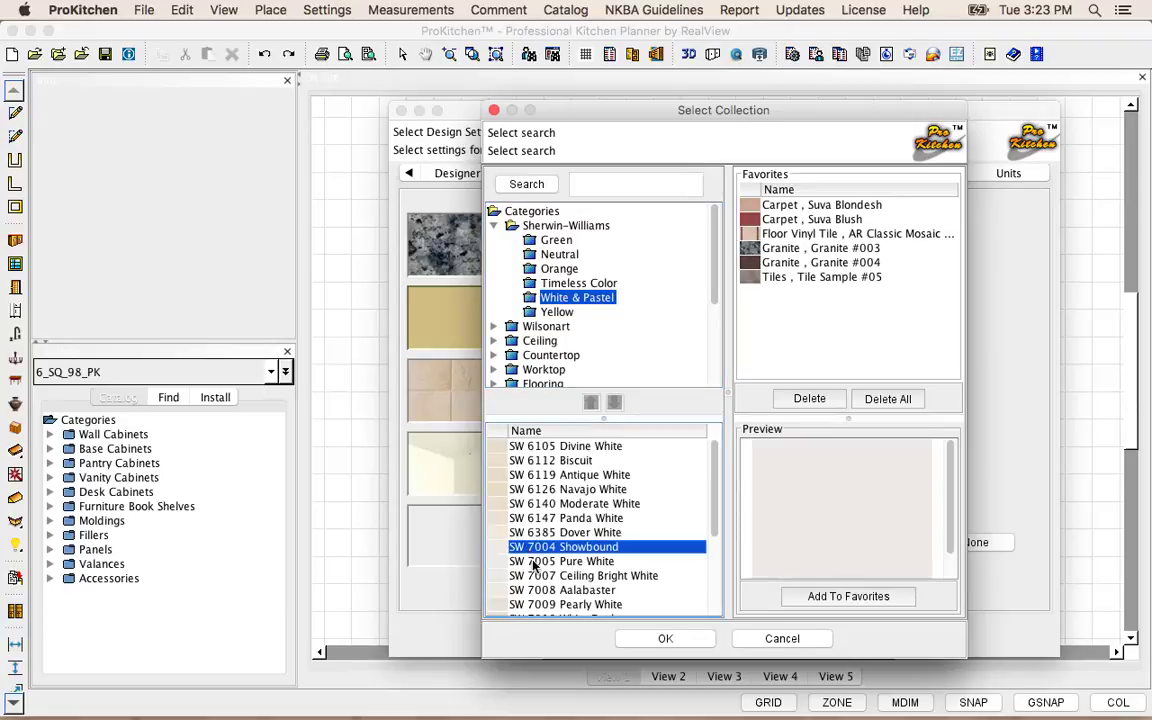
pyautogui.click(540, 562)
pyautogui.click(668, 639)
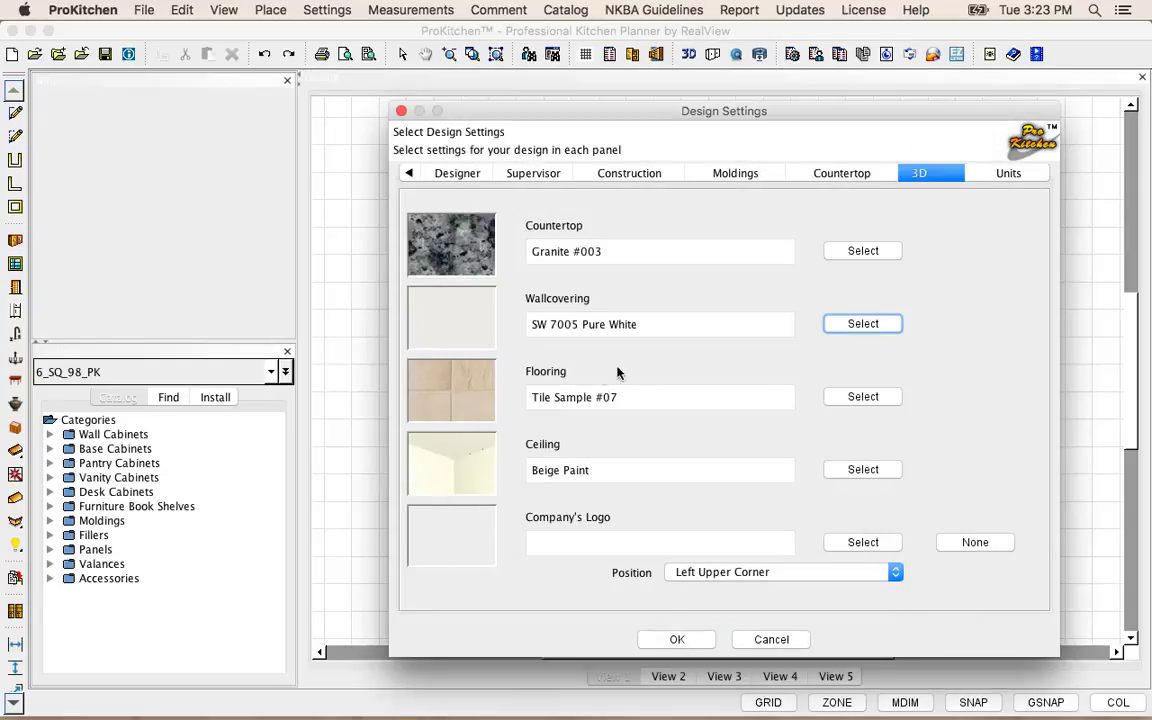
# Set the flooring to Hardwood Sample #12 and accept the design settings.
pyautogui.click(857, 398)
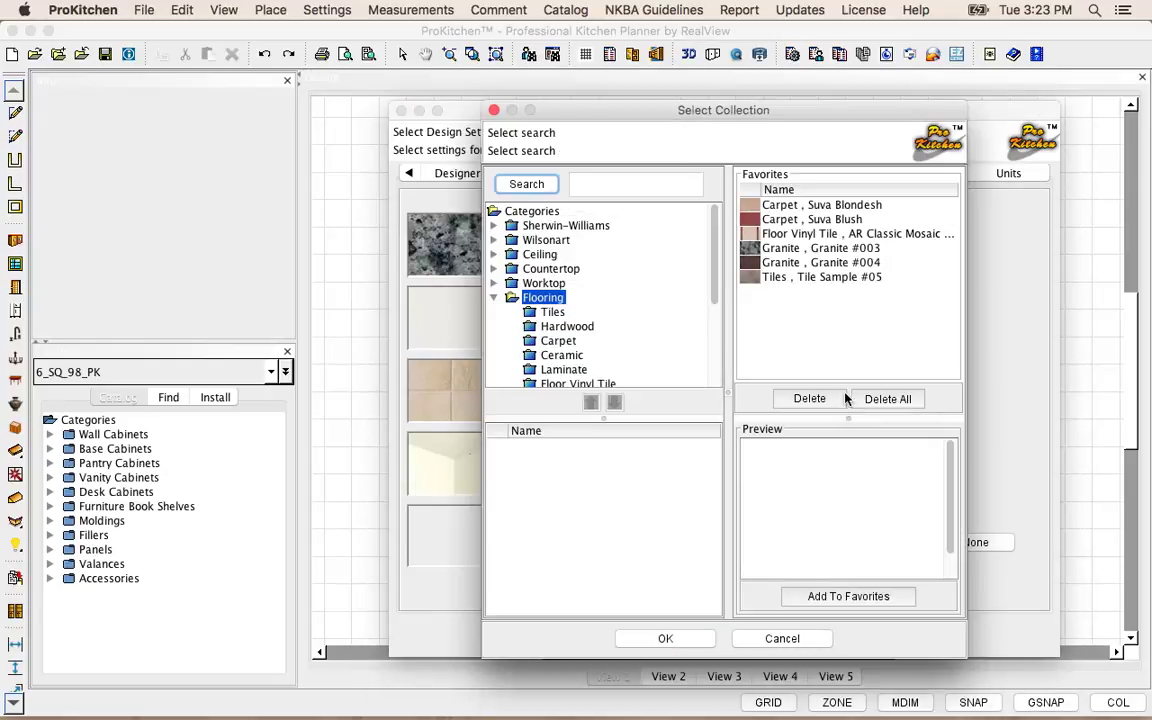
pyautogui.click(574, 328)
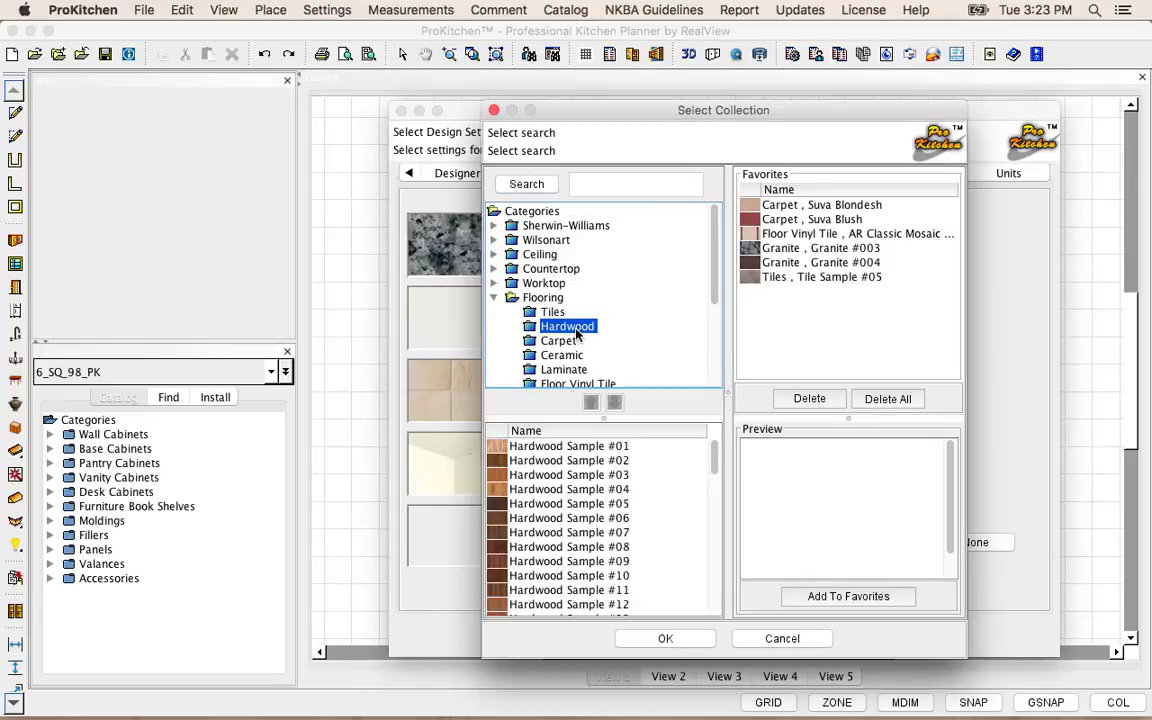
pyautogui.click(560, 605)
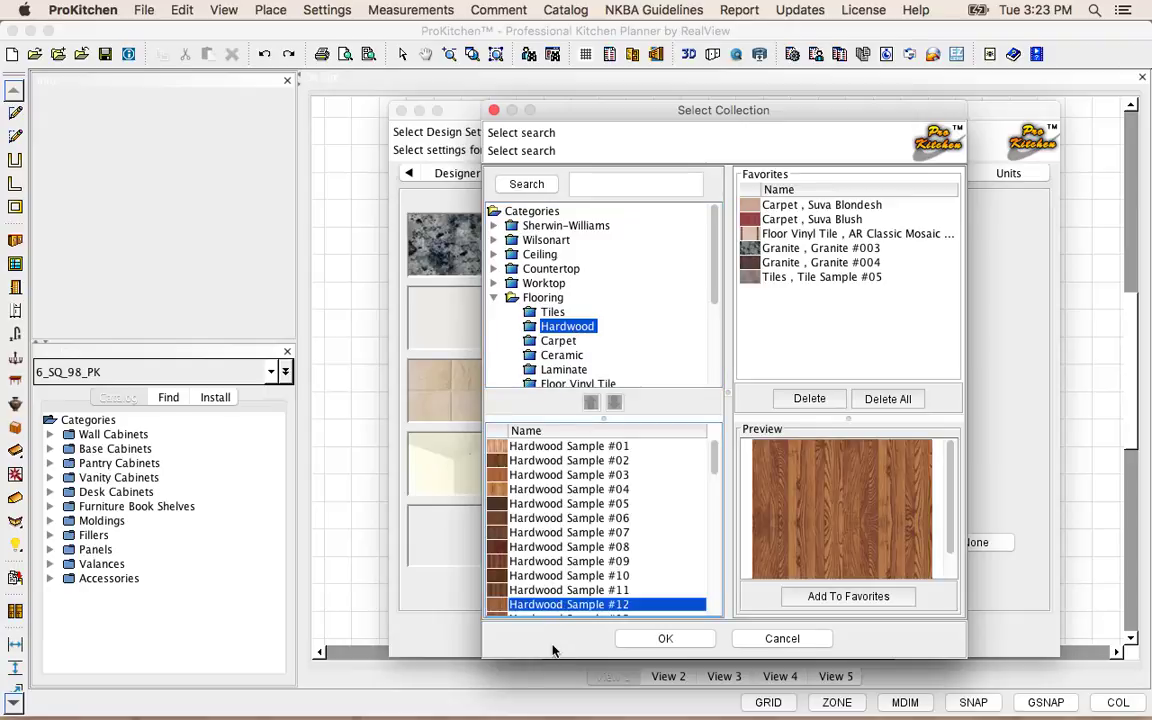
pyautogui.click(667, 640)
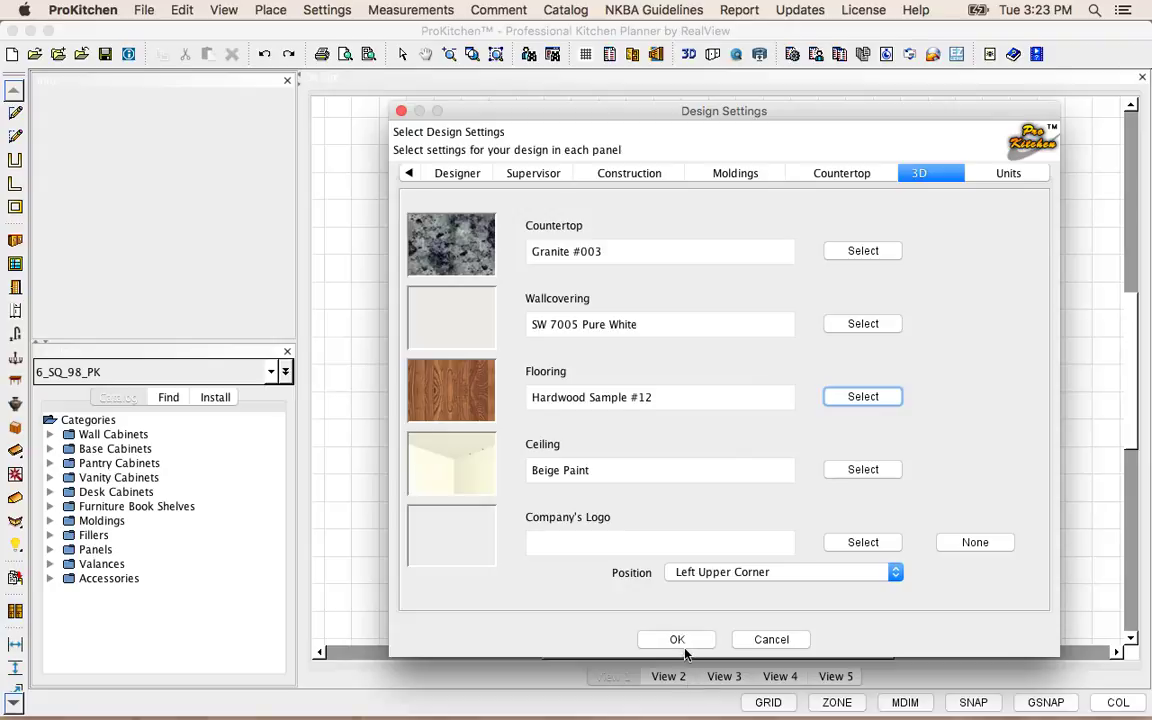
pyautogui.click(677, 639)
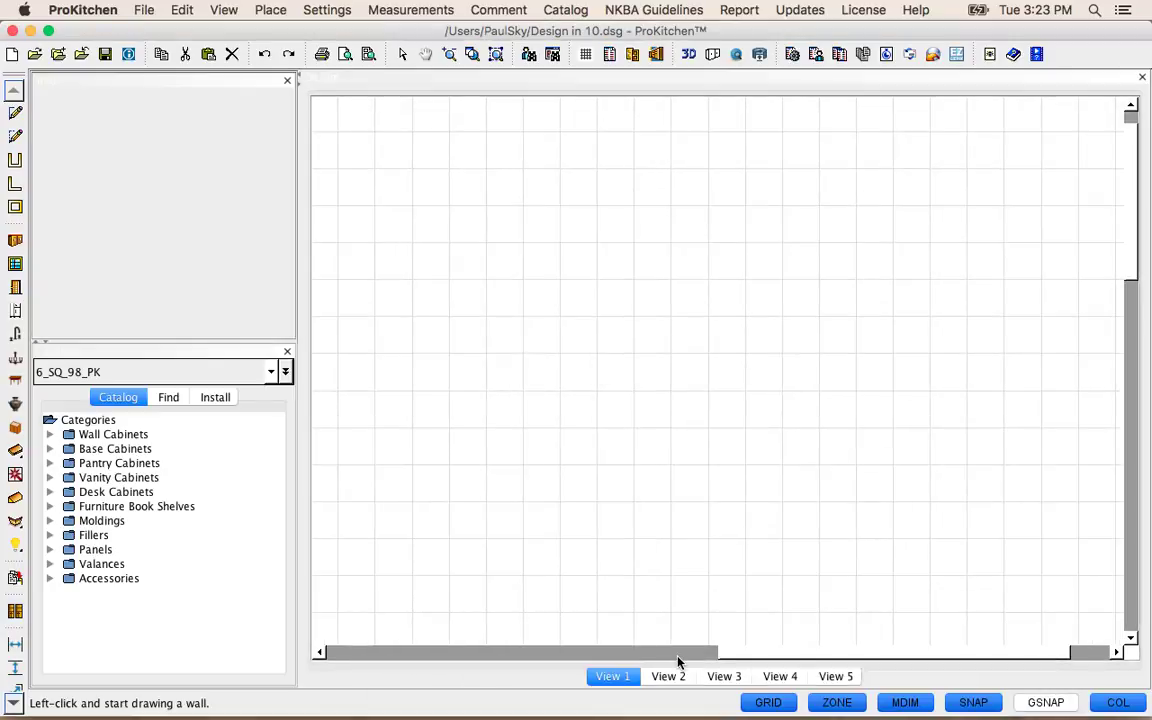
# Draw the first wall 148" long, running vertically up the plan from its lower-left area.
pyautogui.click(448, 606)
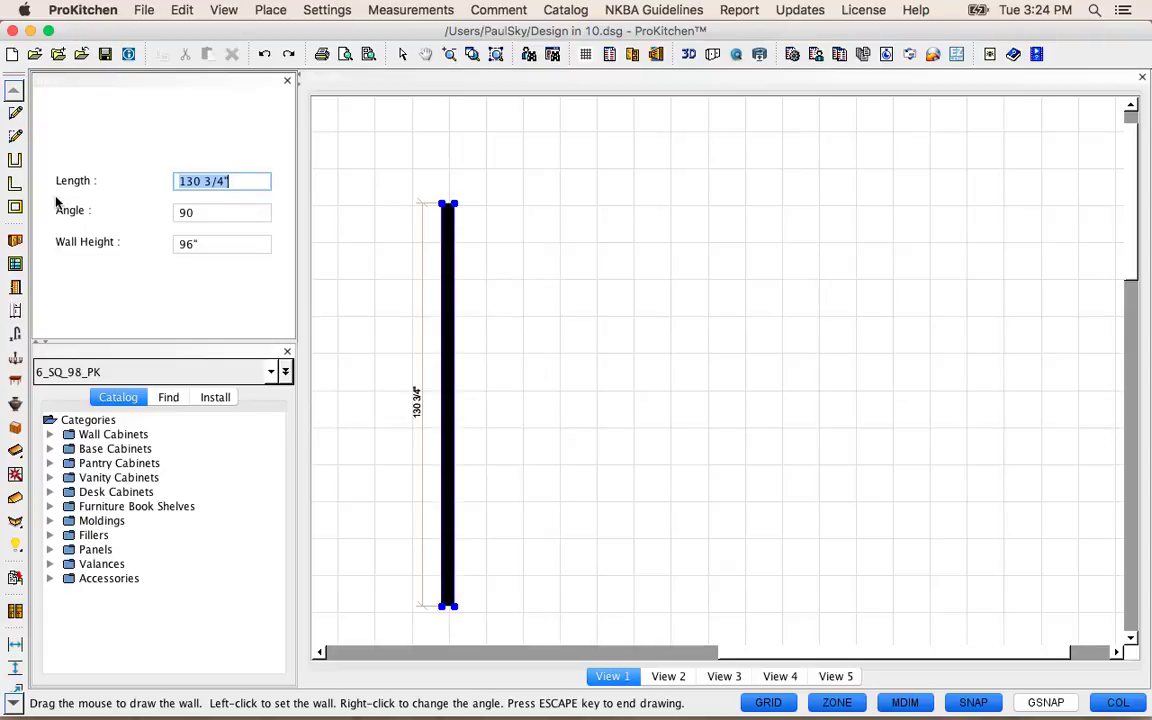
pyautogui.press('BackSpace')
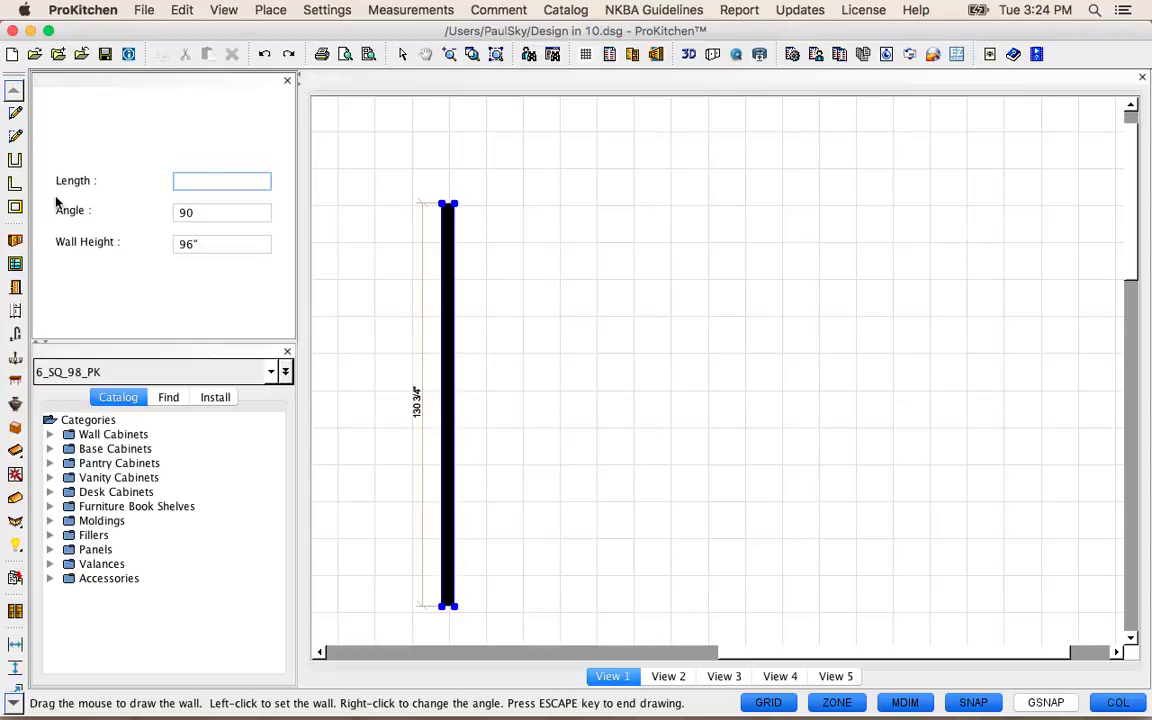
pyautogui.write('148')
pyautogui.press('Return')
# Draw a 124" wall at 90 degrees from the upper end of the 148" wall and end wall drawing.
pyautogui.write('12')
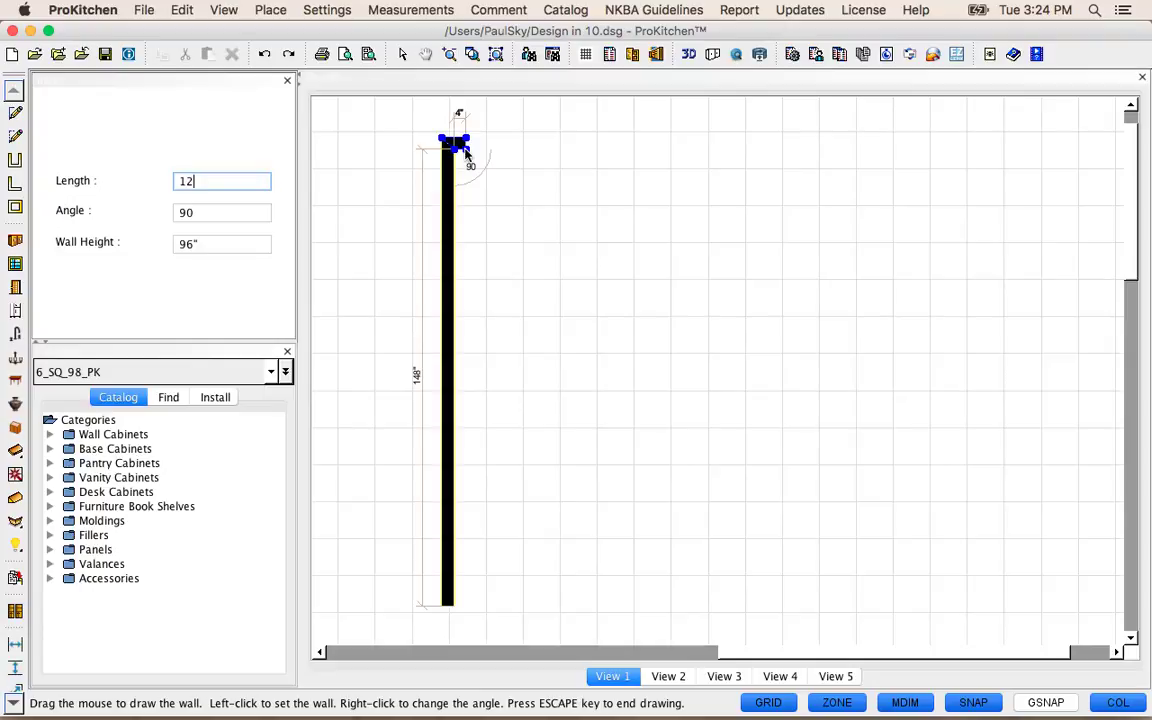
pyautogui.write('4')
pyautogui.press('Return')
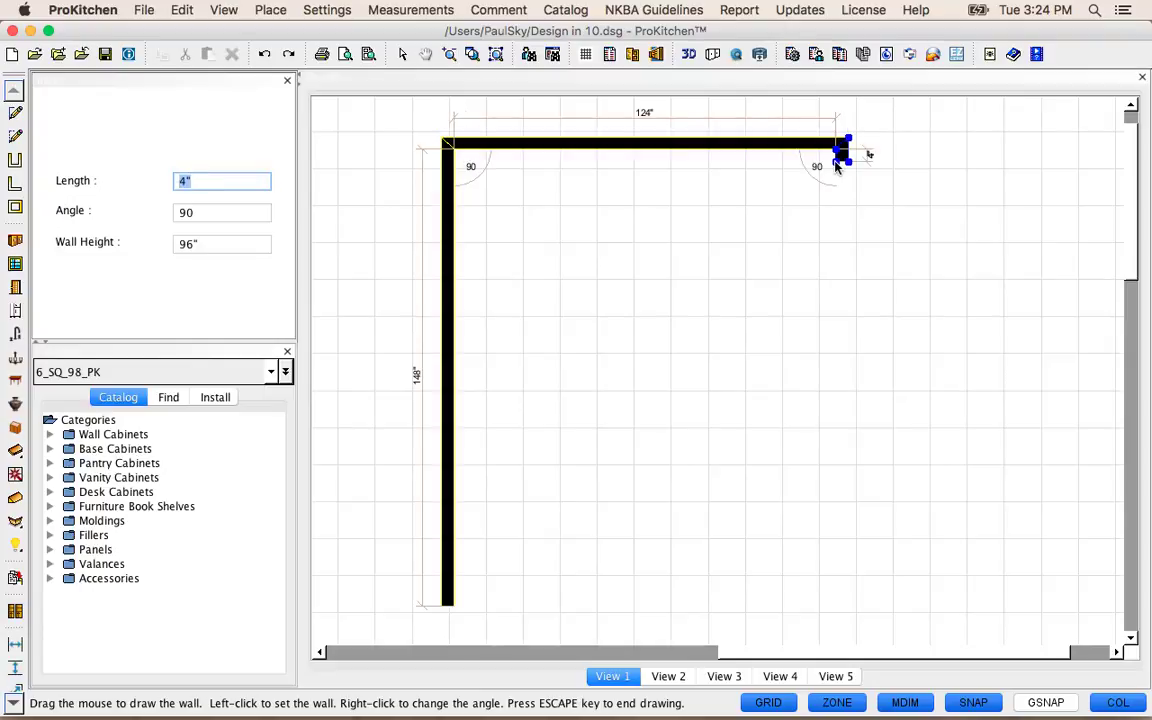
pyautogui.write('0')
pyautogui.press('Return')
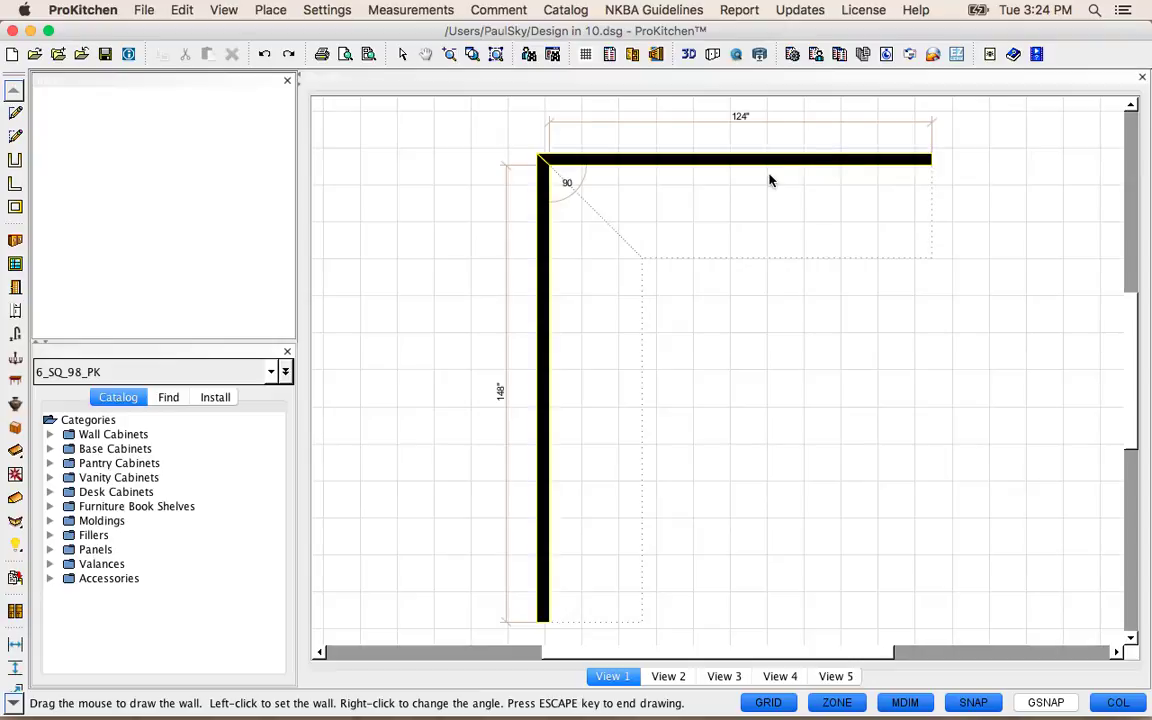
# Choose the WCLWG48-W 48" H Casement Window without Grids (White Frame) from the casement windows.
pyautogui.click(15, 265)
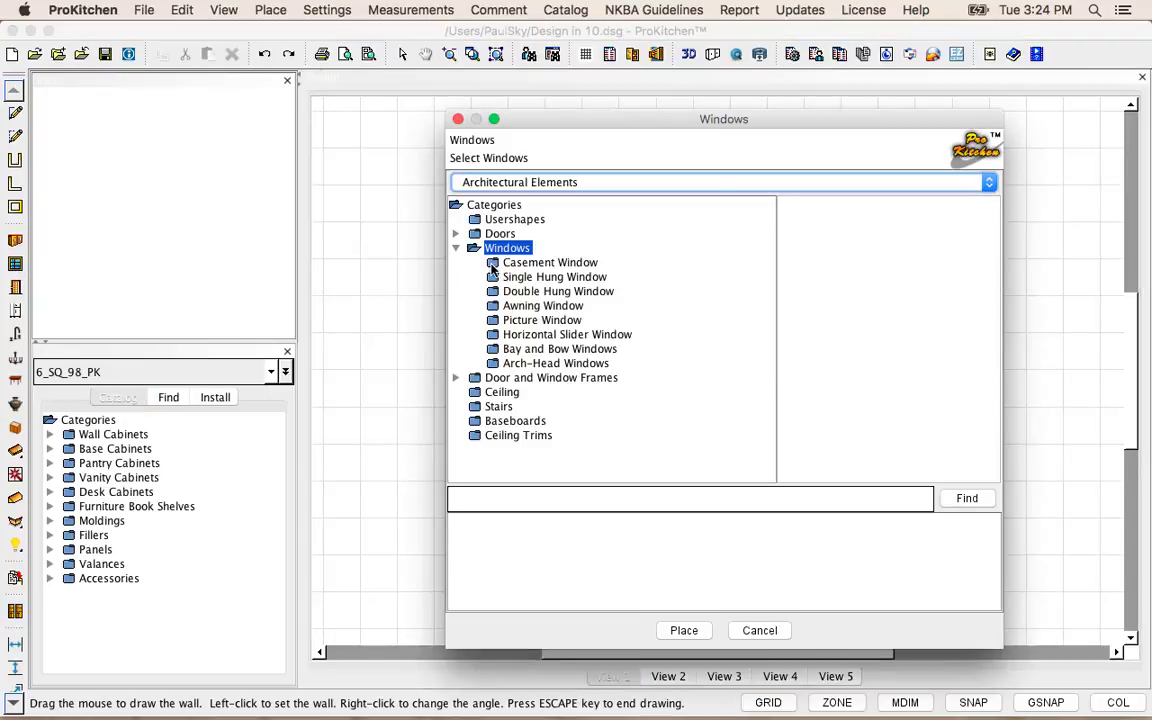
pyautogui.press('Down')
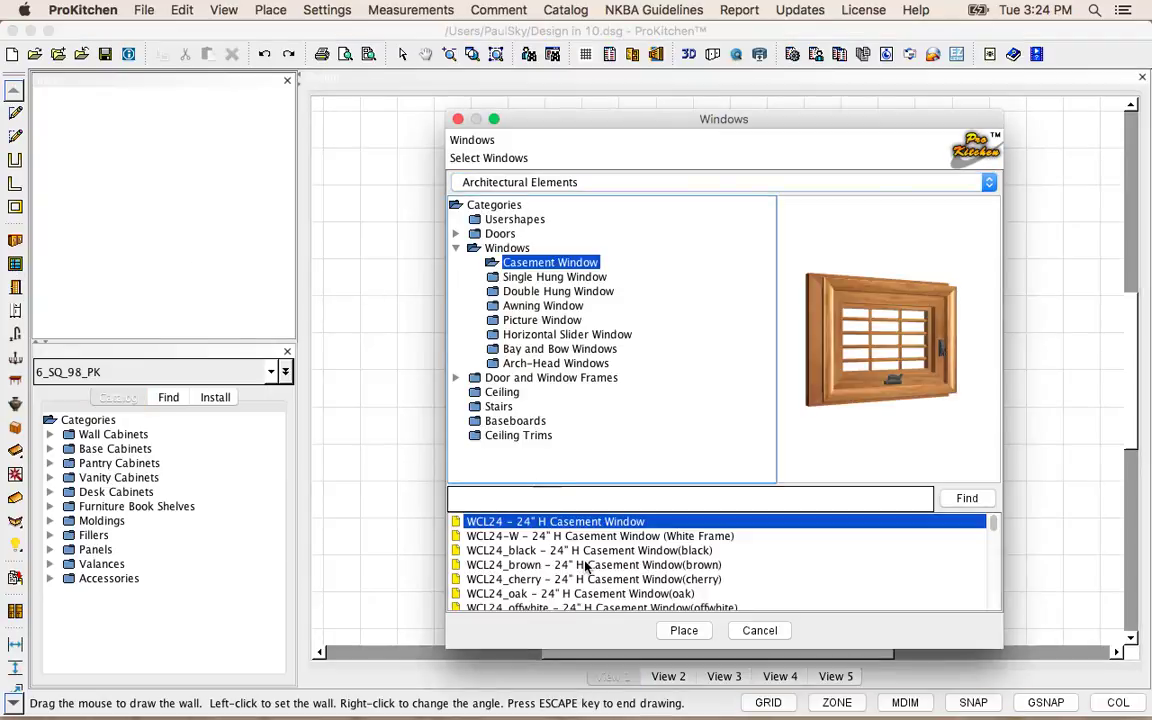
pyautogui.scroll(-10, 586, 565)
pyautogui.scroll(5, 586, 566)
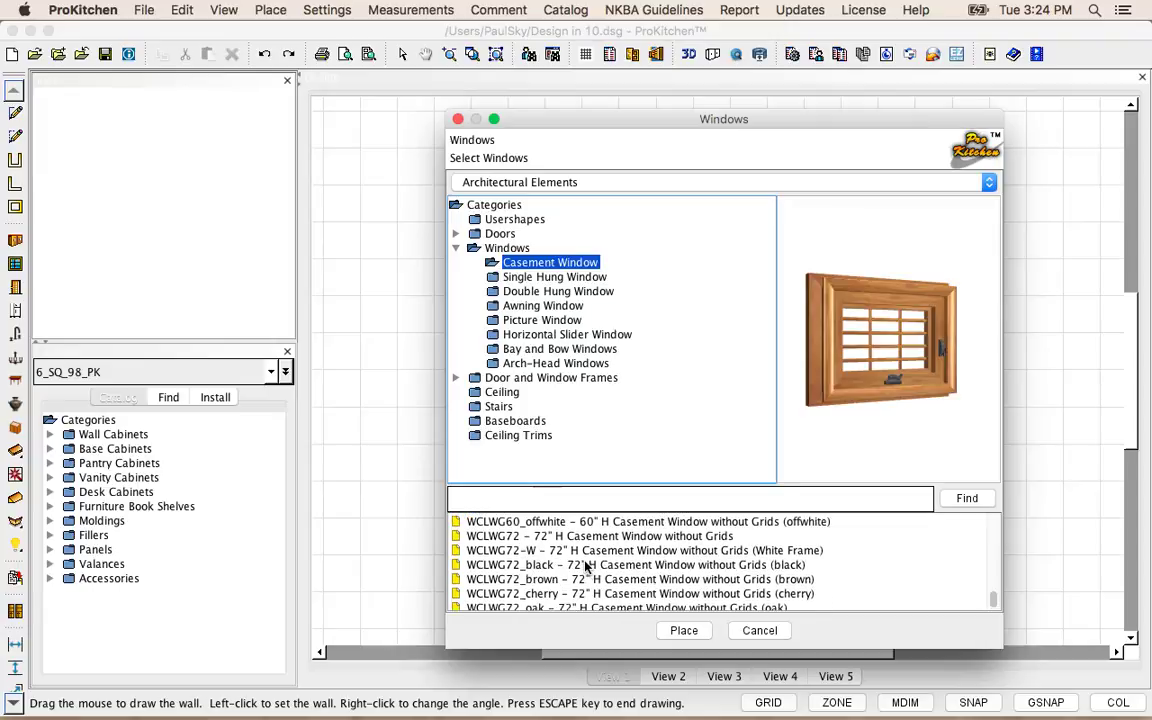
pyautogui.scroll(3, 586, 569)
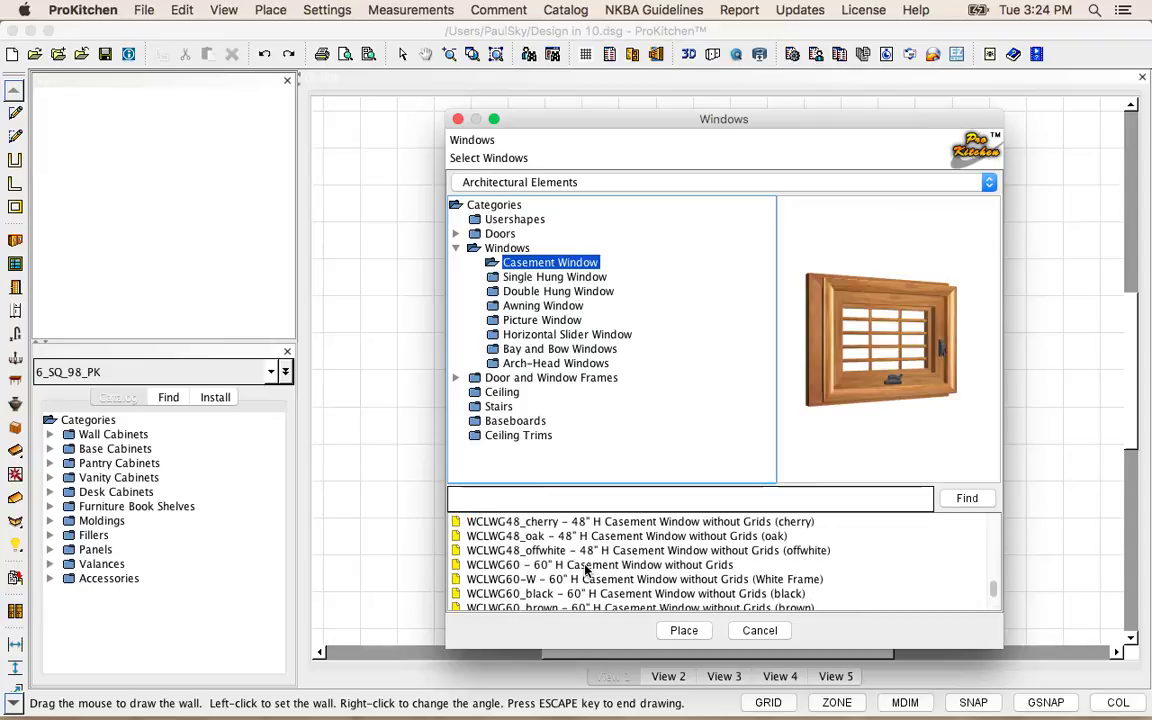
pyautogui.scroll(3, 586, 568)
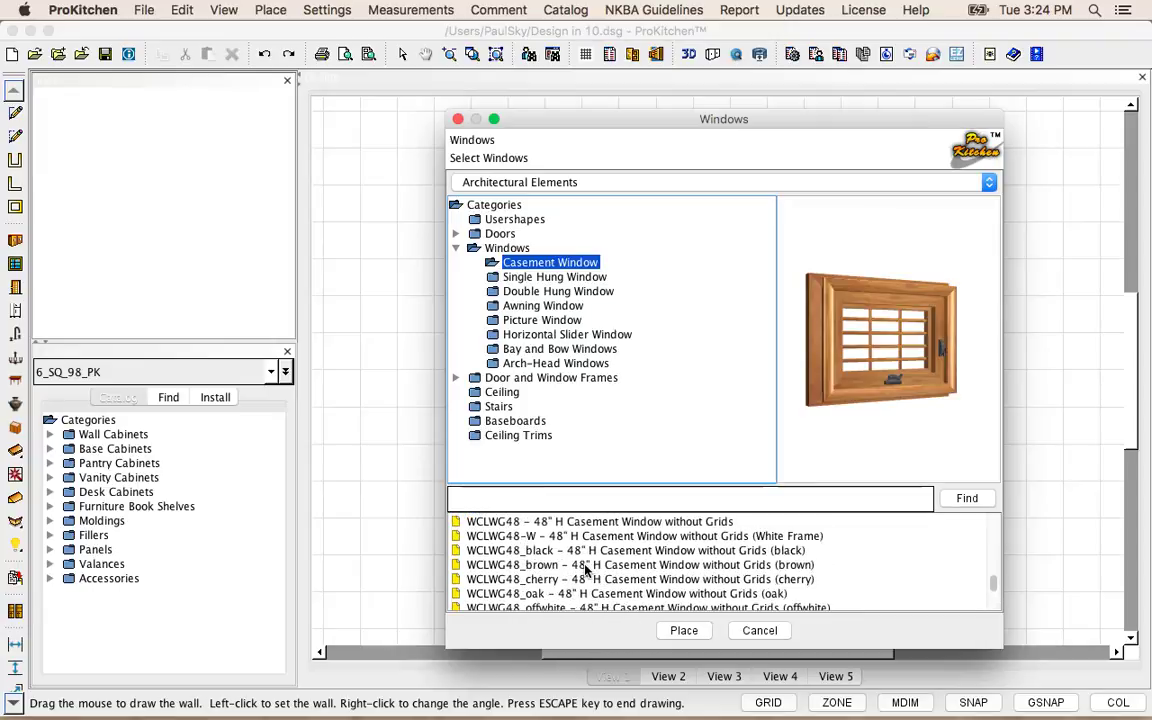
pyautogui.click(598, 537)
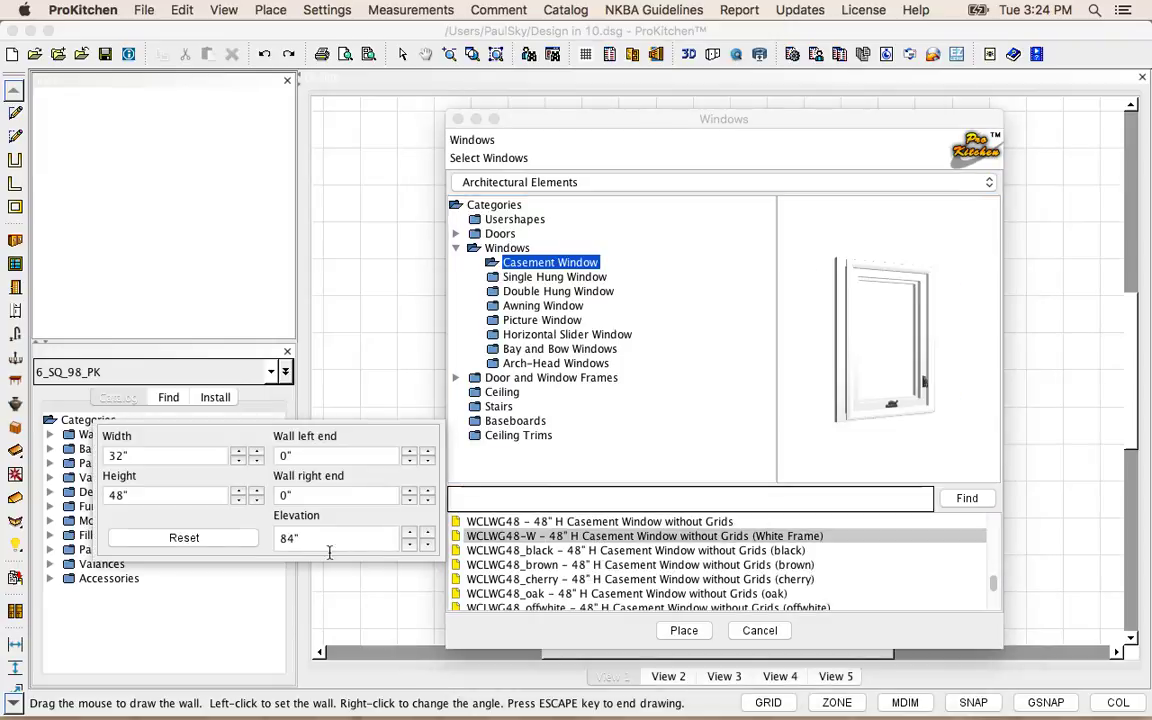
# Set the casement window's height to 42".
pyautogui.click(238, 500)
pyautogui.click(238, 500)
pyautogui.click(238, 500)
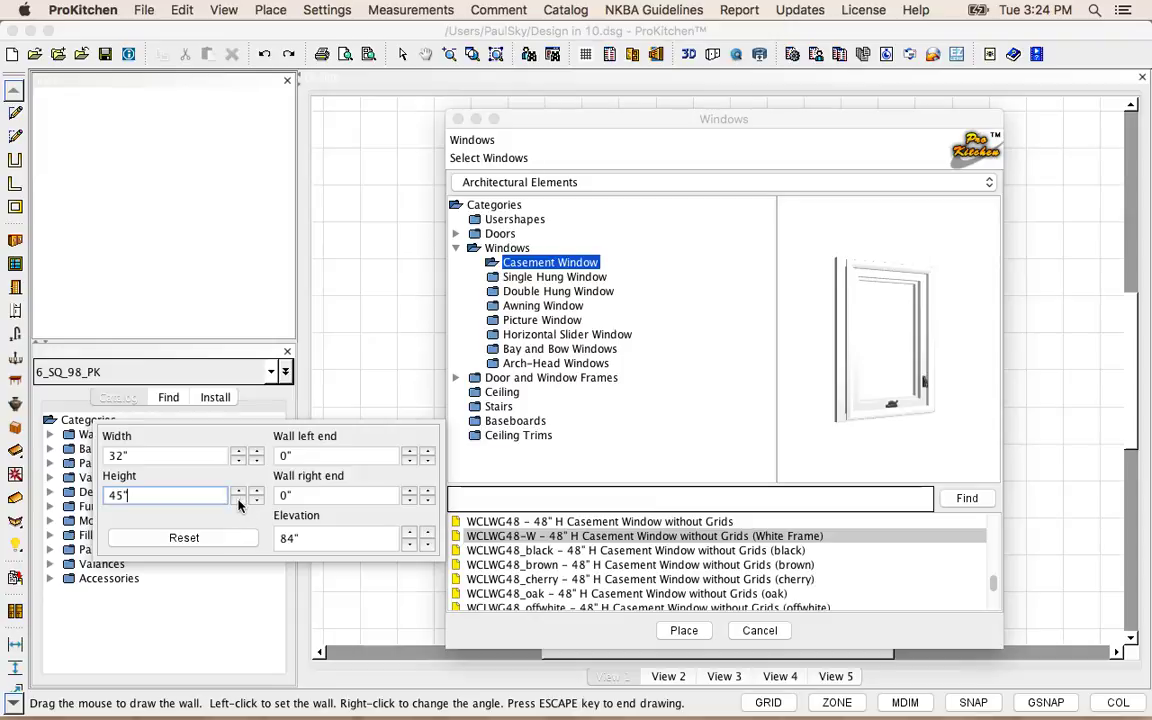
pyautogui.click(238, 500)
pyautogui.click(238, 500)
pyautogui.click(236, 500)
# Place the casement window in the 124" wall, 50" from the wall's left end, and finish adding windows.
pyautogui.click(683, 630)
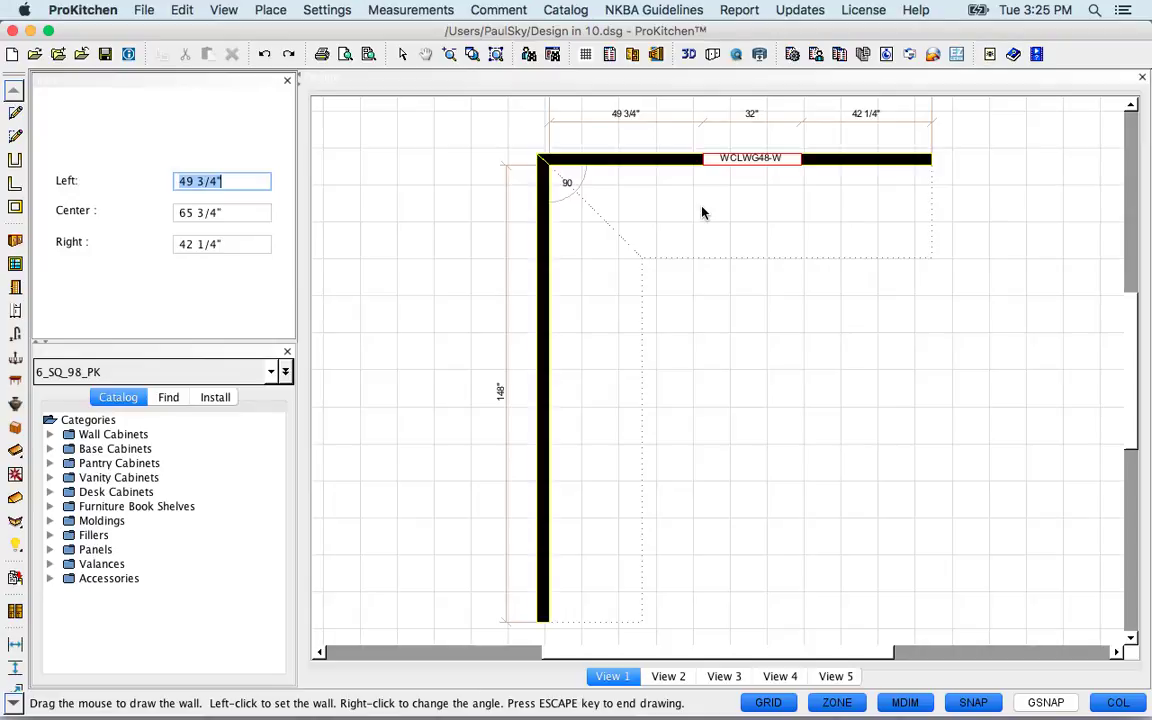
pyautogui.write('50')
pyautogui.press('Return')
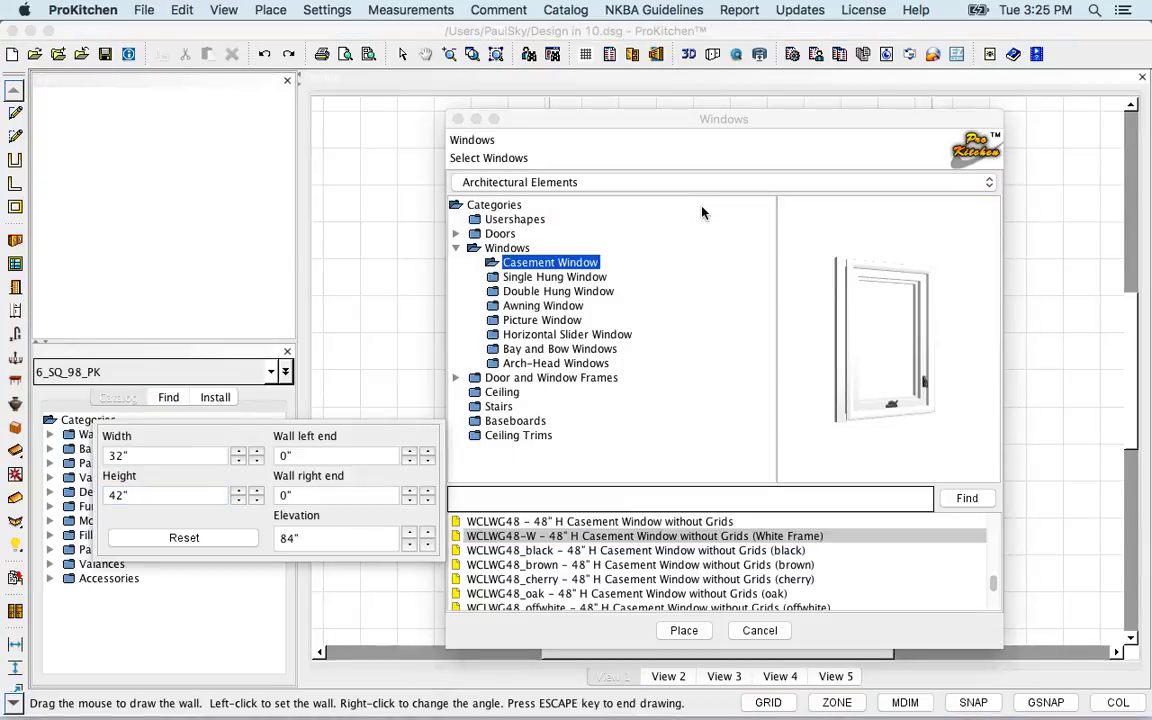
pyautogui.click(762, 630)
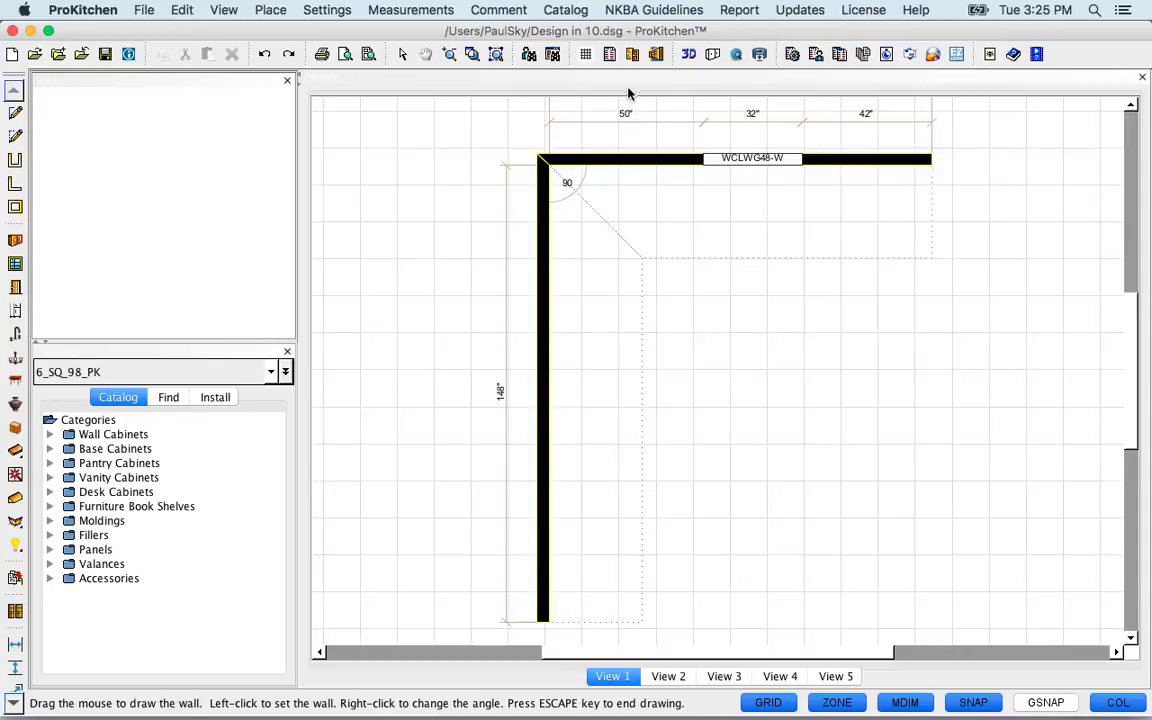
# Set the 6_SQ_98_PK global specifications to Full Overlay, Hampton door style, Painted wood species and Vanilla finish.
pyautogui.click(632, 54)
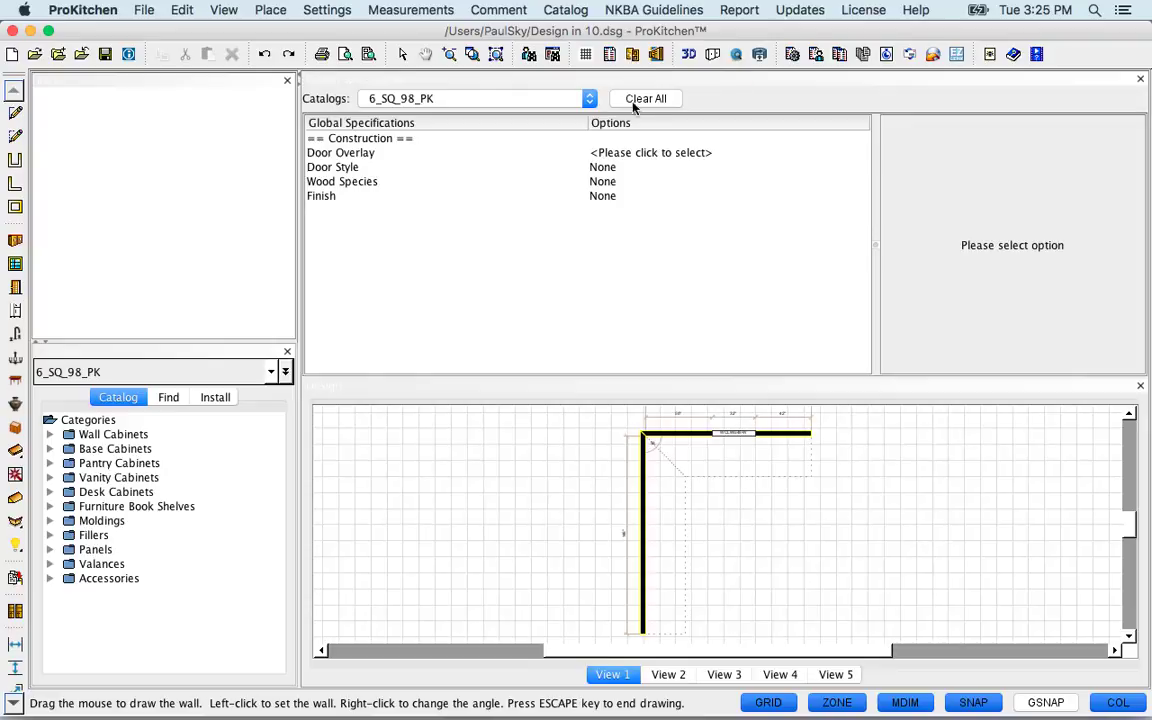
pyautogui.click(627, 153)
pyautogui.click(918, 140)
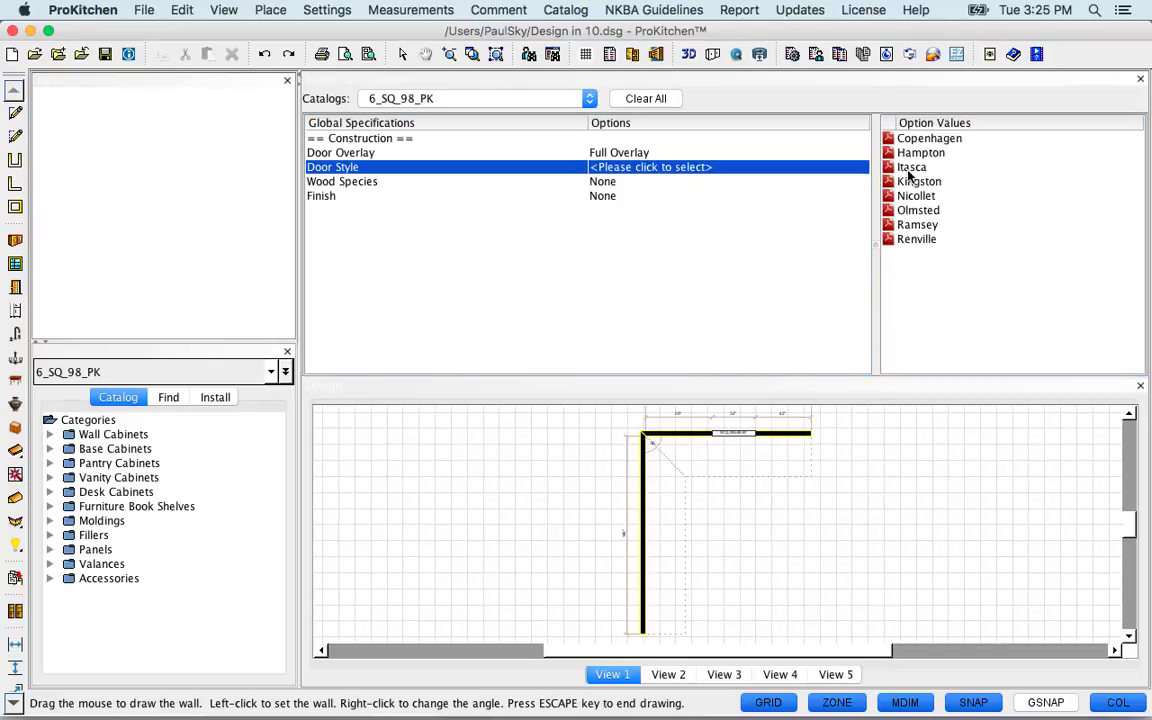
pyautogui.click(914, 153)
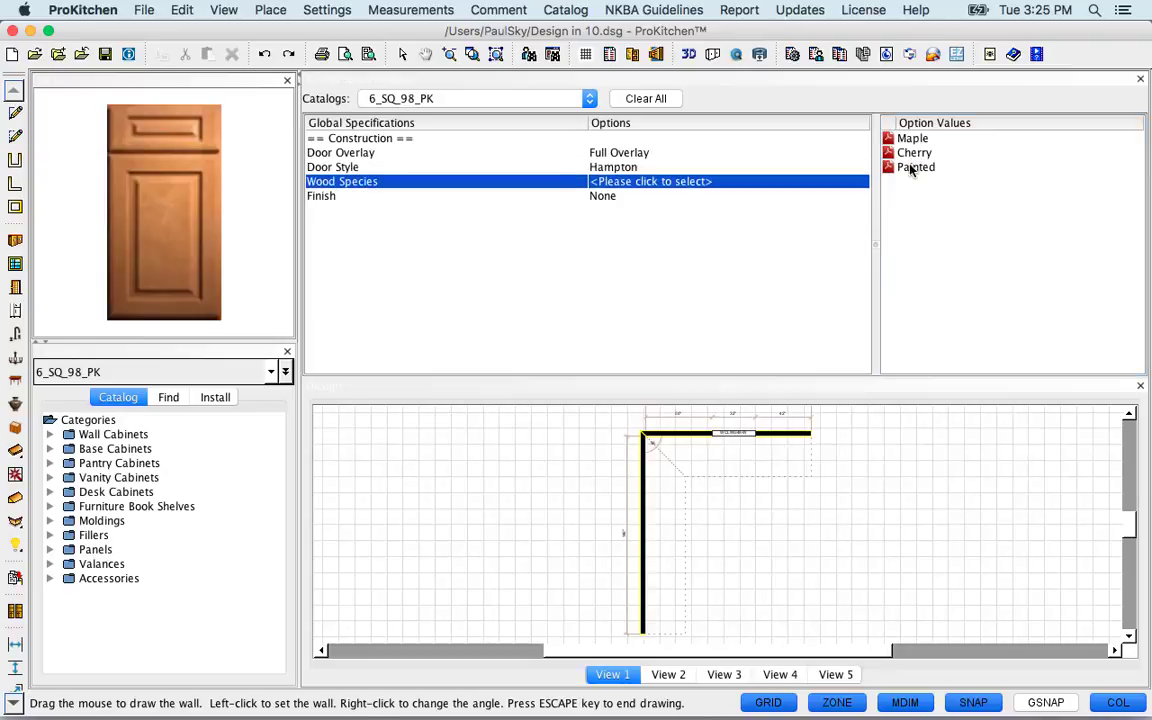
pyautogui.click(914, 167)
pyautogui.click(913, 224)
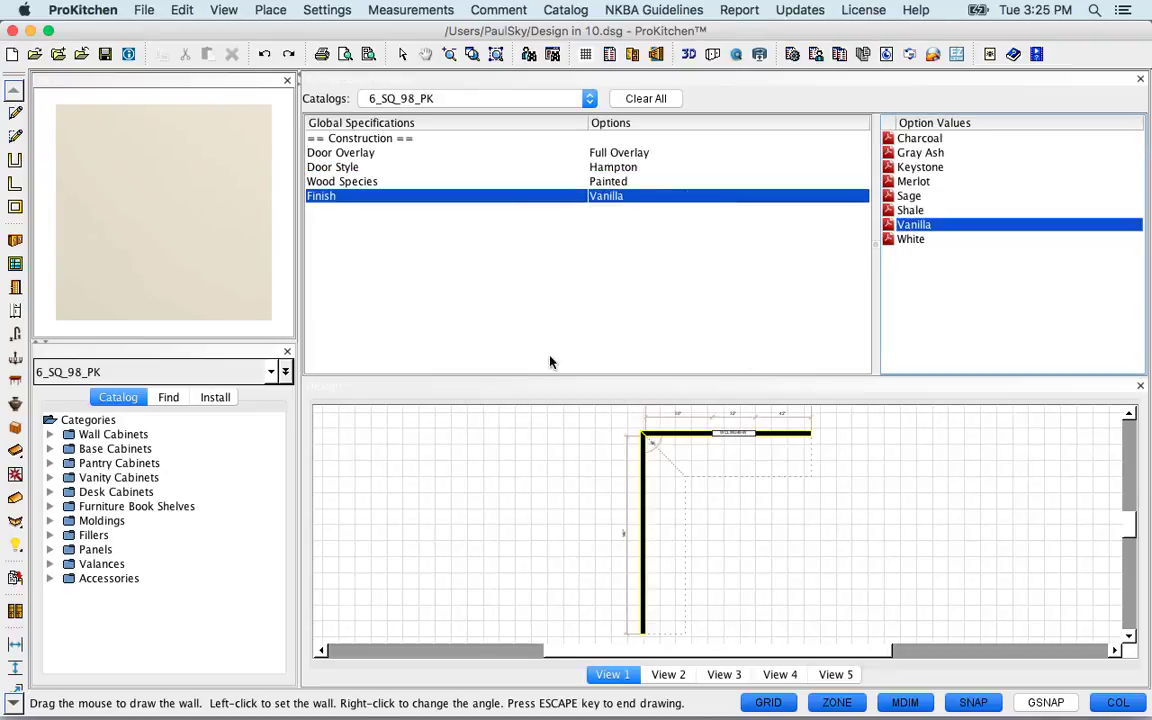
pyautogui.click(1140, 78)
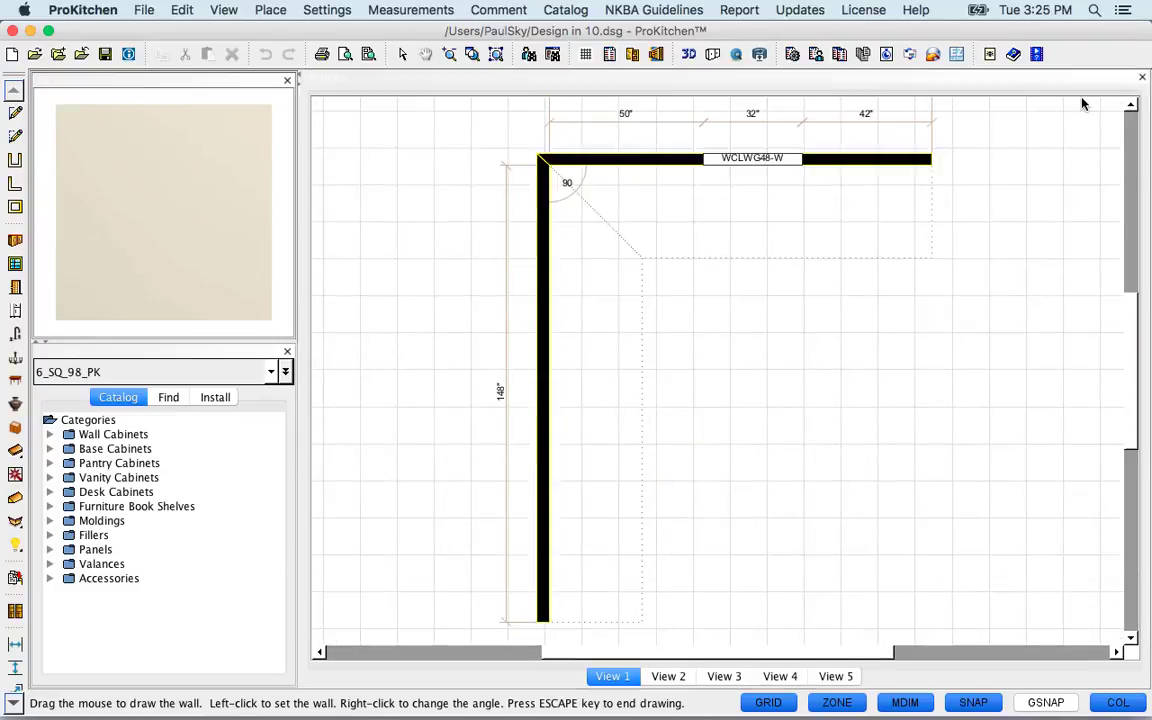
# Place a BER36-SS-R Corner Base Super Susan cabinet in the corner where the two walls meet.
pyautogui.click(50, 449)
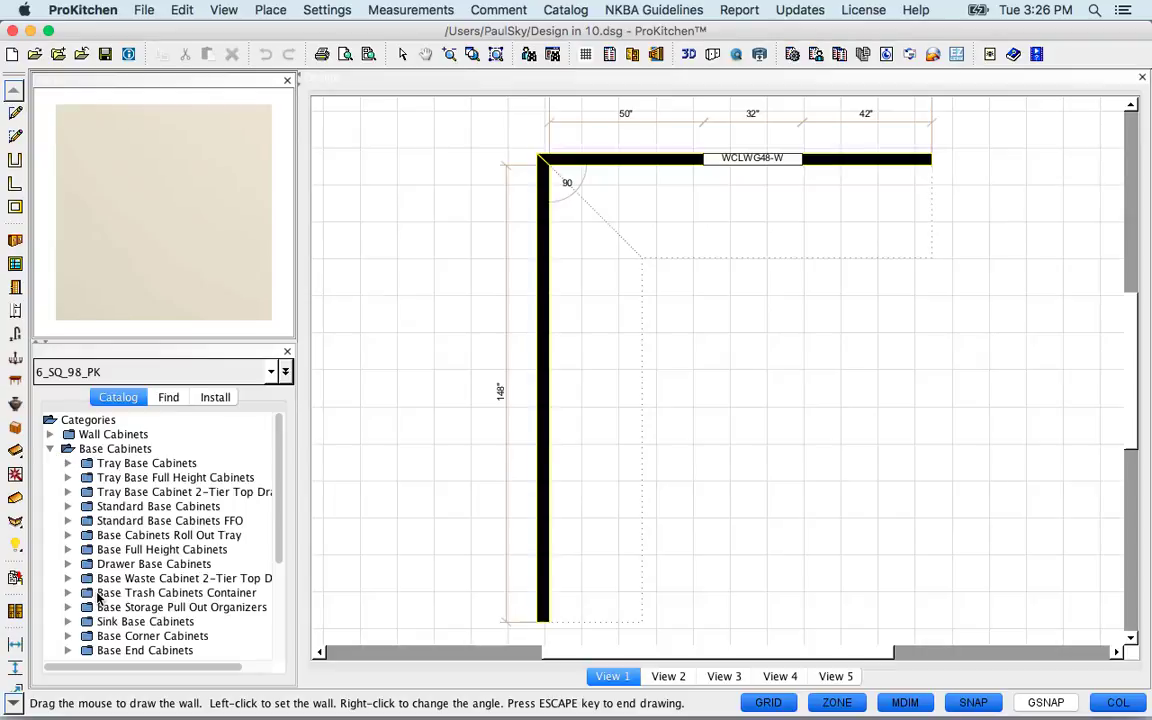
pyautogui.click(68, 636)
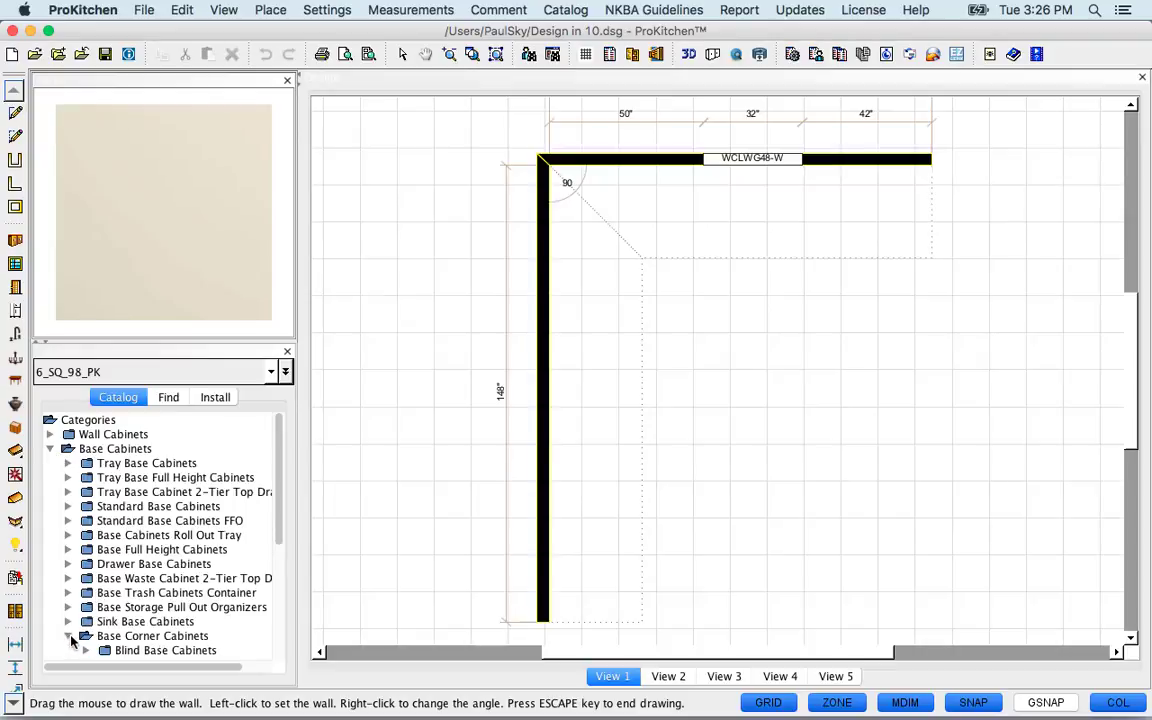
pyautogui.scroll(-5, 70, 640)
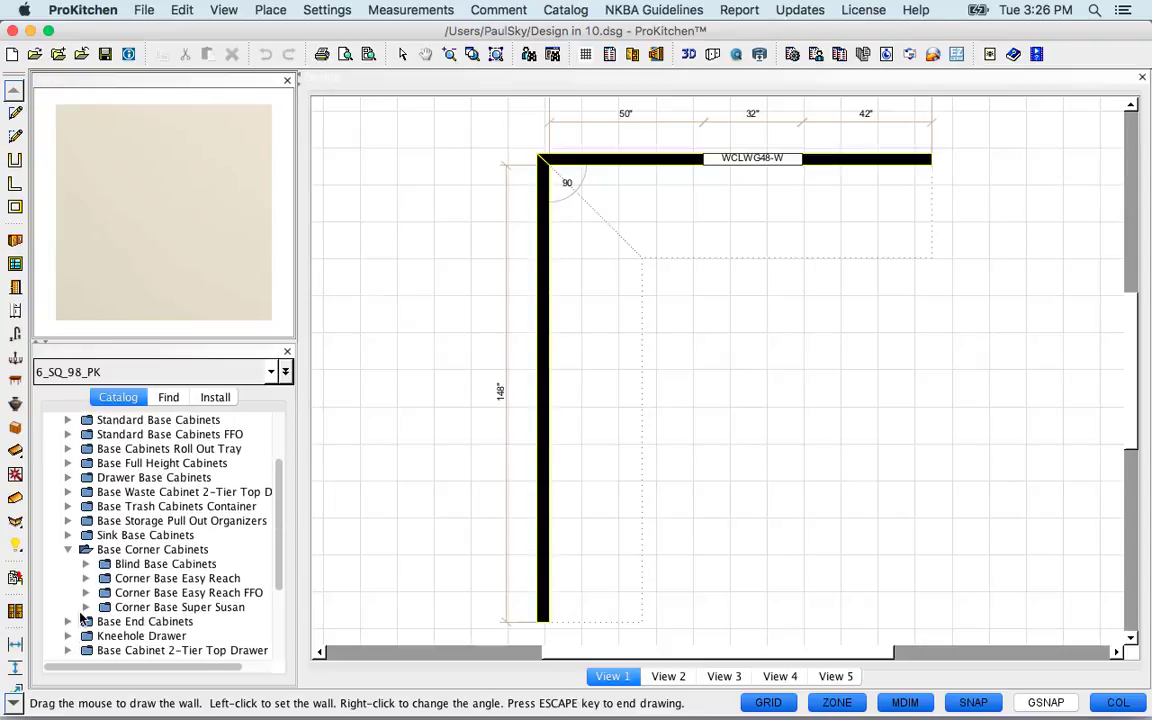
pyautogui.click(86, 607)
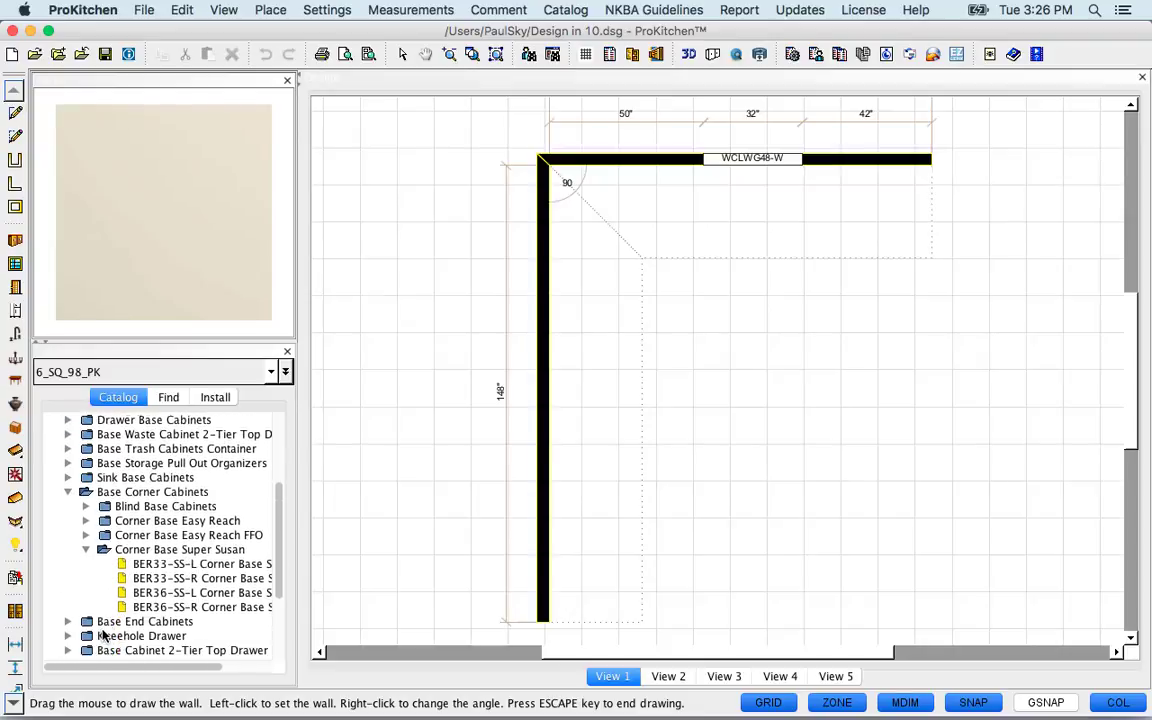
pyautogui.click(147, 607)
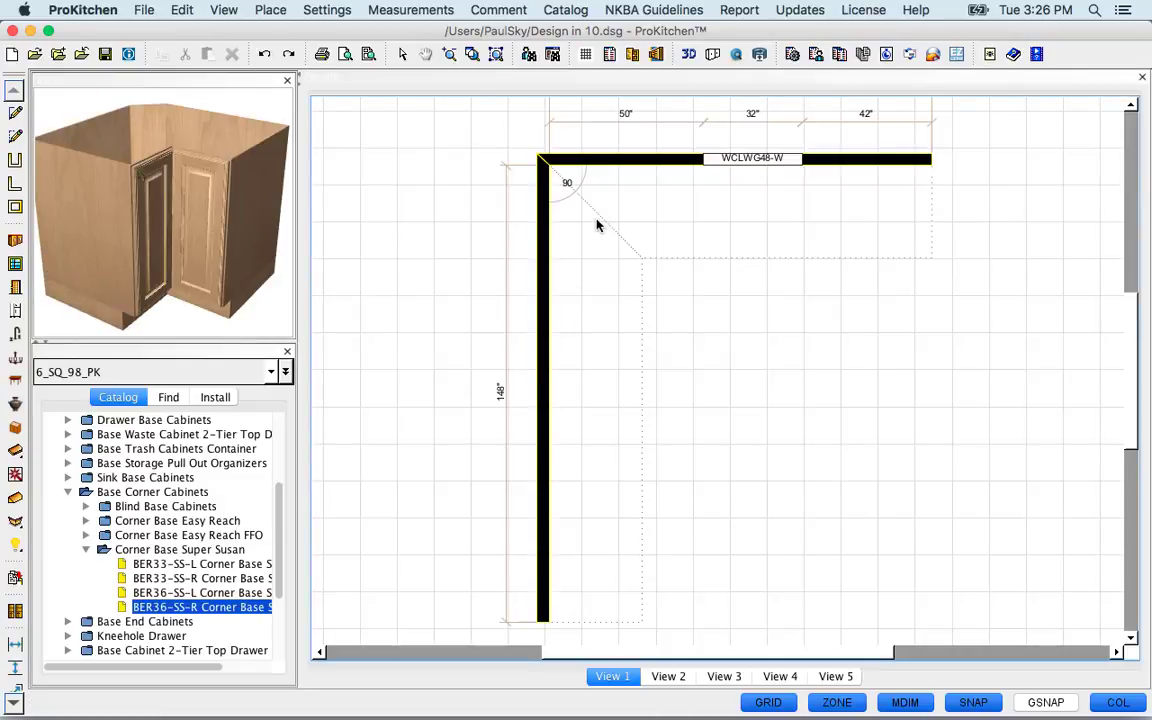
pyautogui.press('Escape')
pyautogui.click(64, 493)
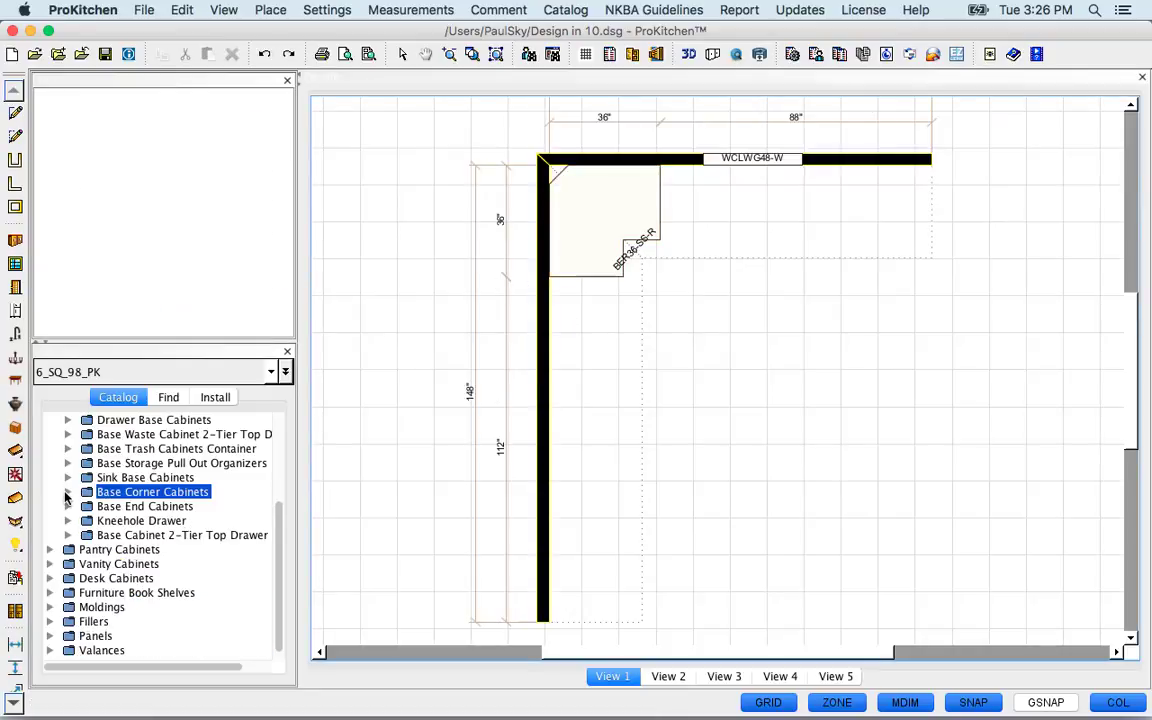
# Place a B12-L standard base cabinet on the 124" wall, 36" from its left end, against the corner cabinet.
pyautogui.scroll(-1, 67, 490)
pyautogui.scroll(5, 84, 525)
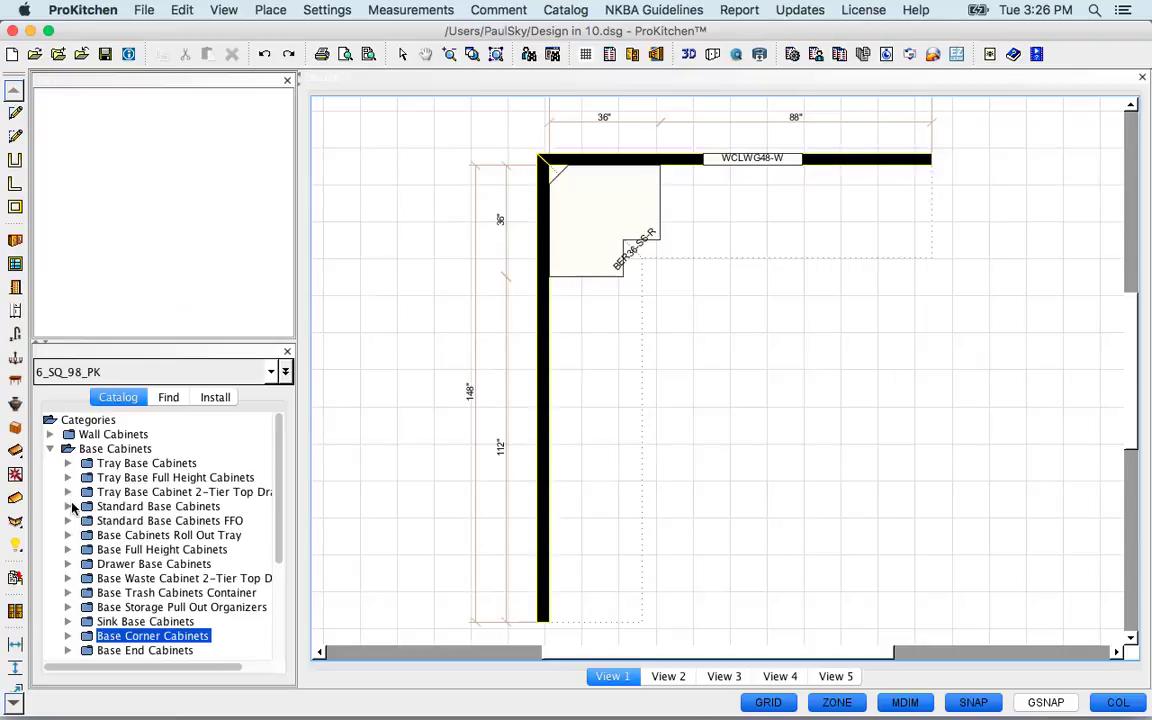
pyautogui.click(69, 507)
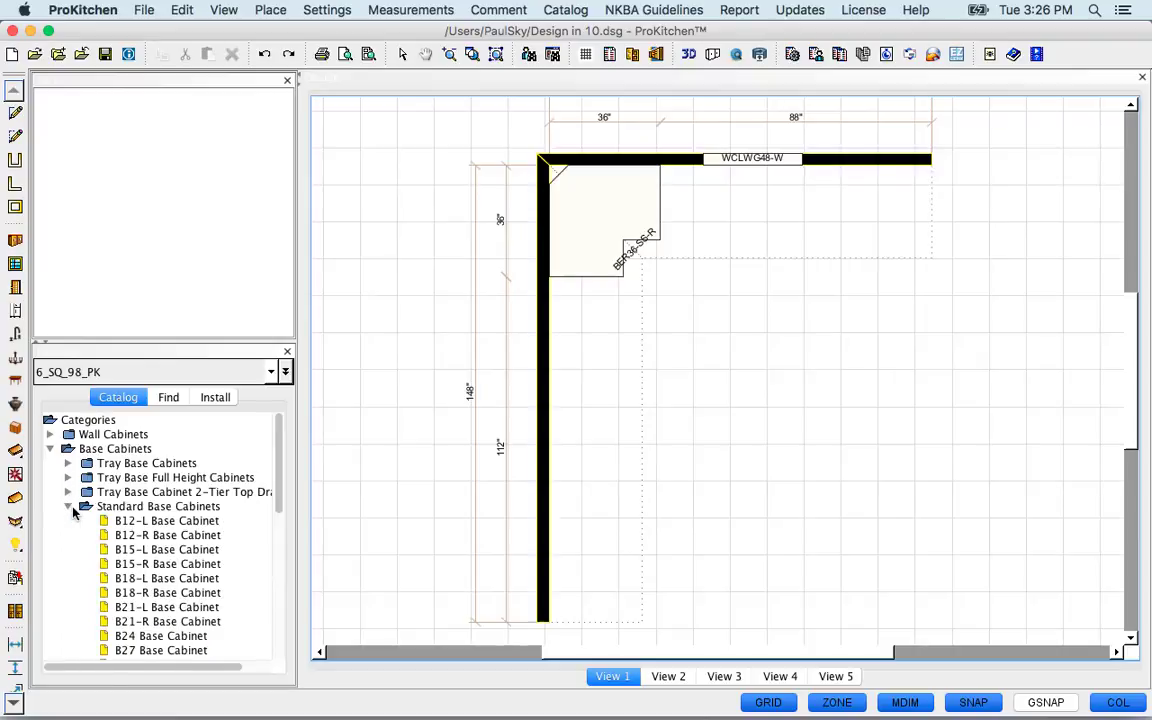
pyautogui.click(200, 521)
pyautogui.click(672, 207)
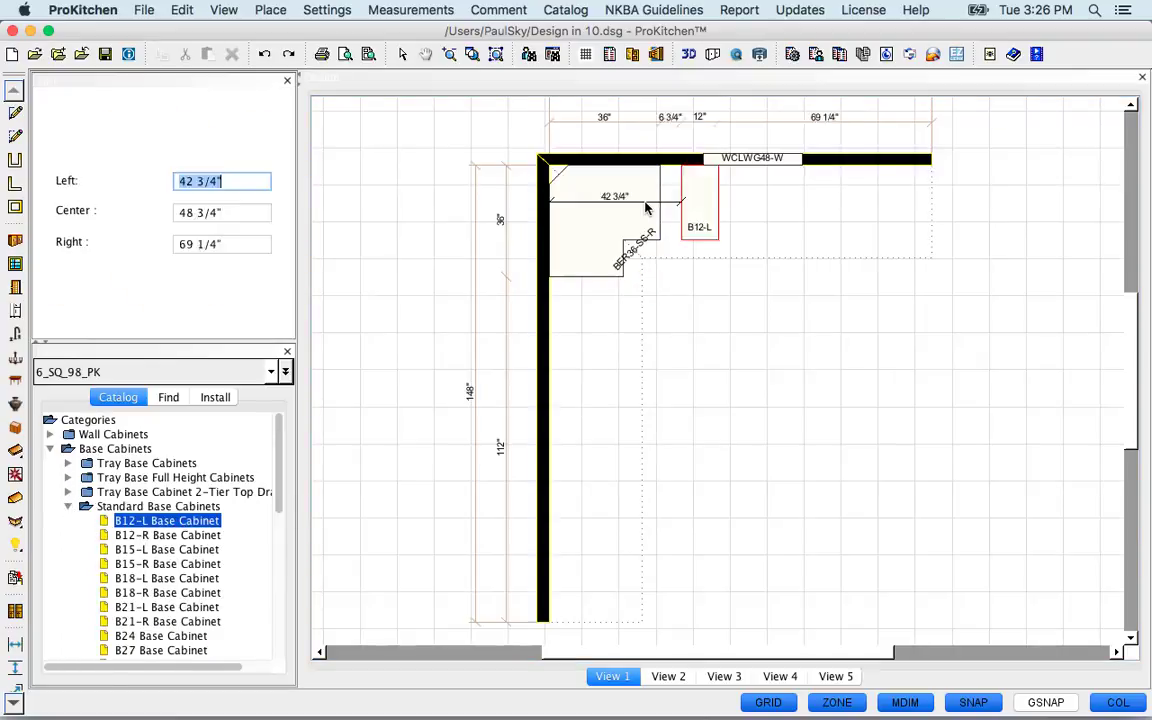
pyautogui.write('36')
pyautogui.press('Return')
# Place a B12-R base cabinet at the right end of the 124" wall and a B15-R beside the corner cabinet on the 148" wall.
pyautogui.click(172, 538)
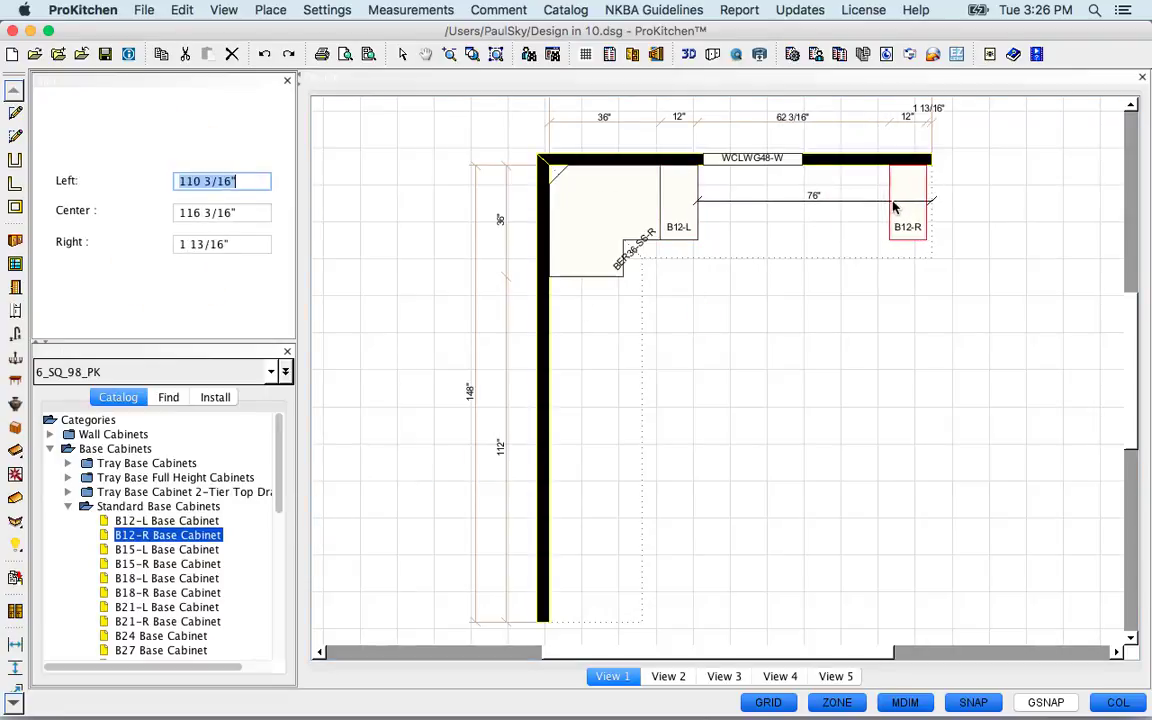
pyautogui.click(133, 564)
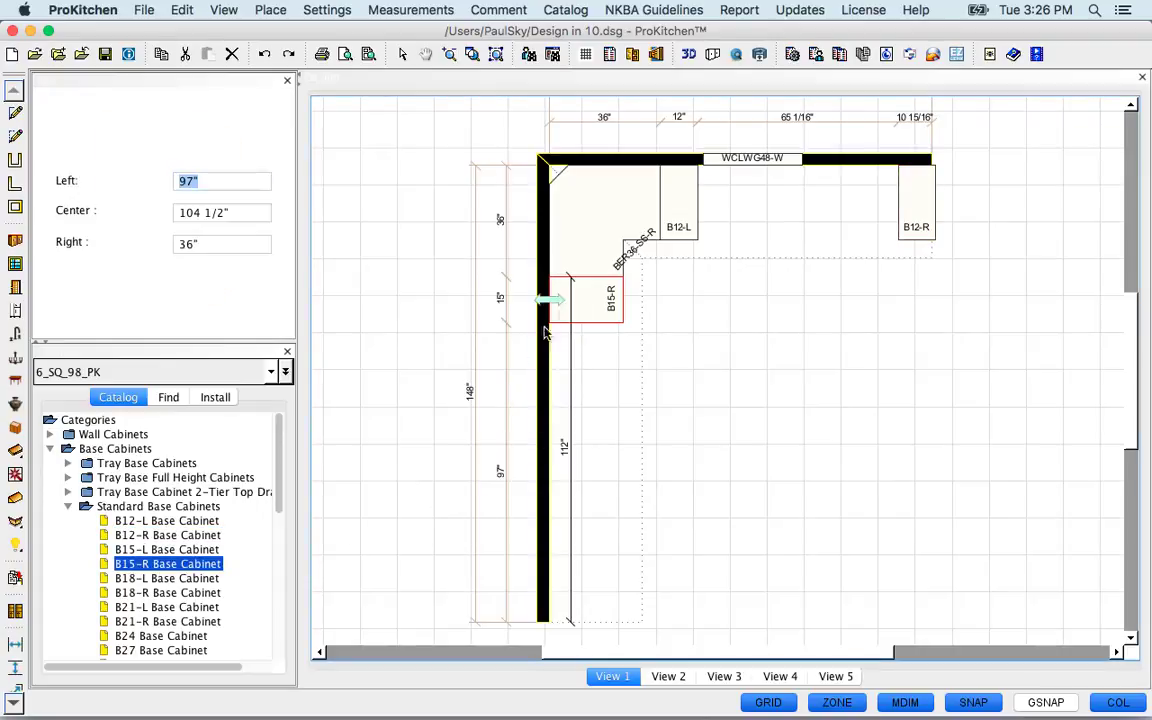
# Place a B33 base cabinet on the 148" wall, 34" from the wall's left end.
pyautogui.scroll(-5, 201, 573)
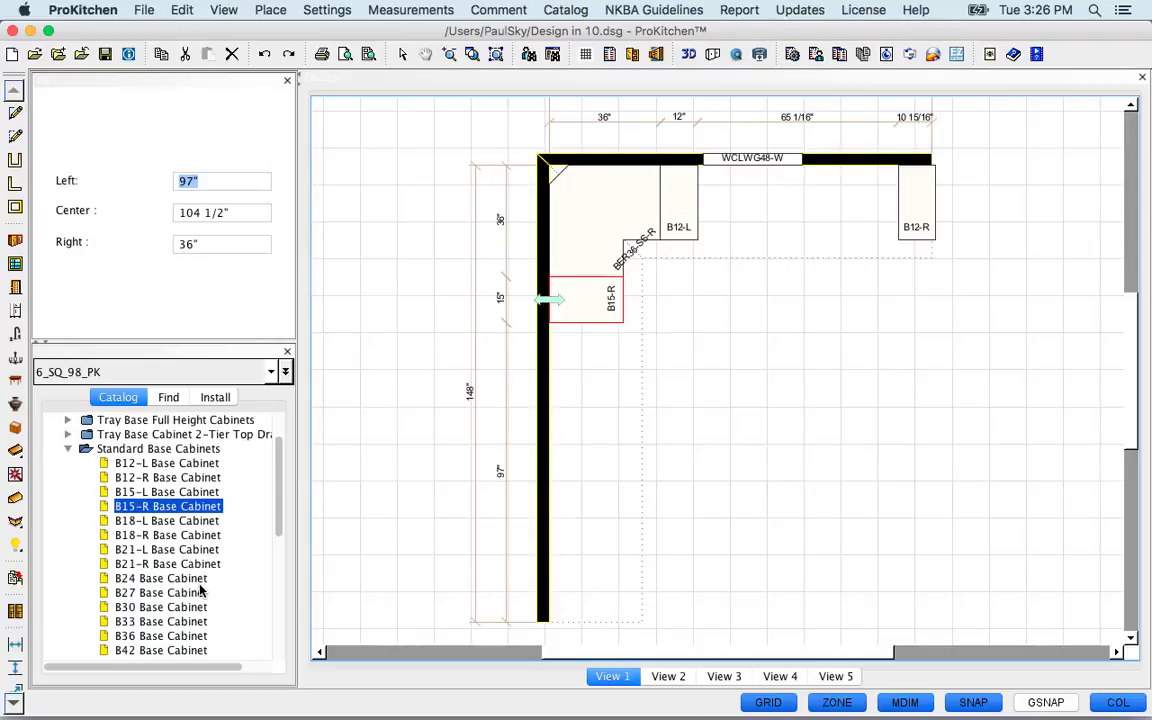
pyautogui.click(163, 564)
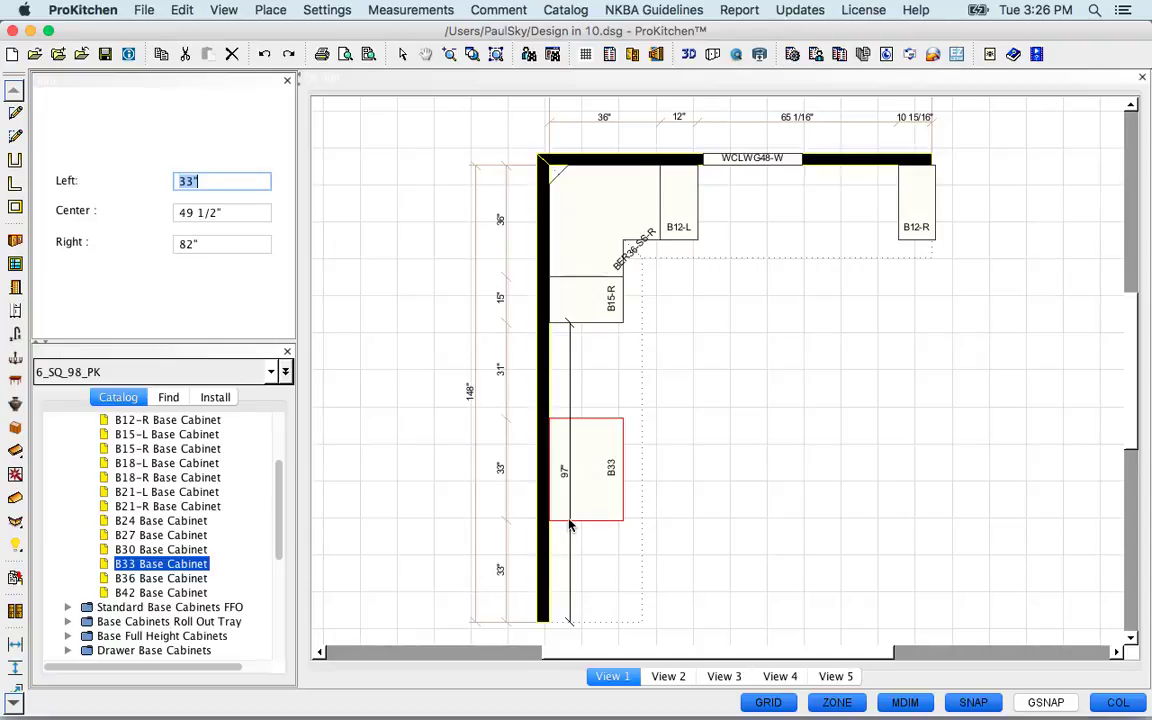
pyautogui.write('34')
pyautogui.press('Return')
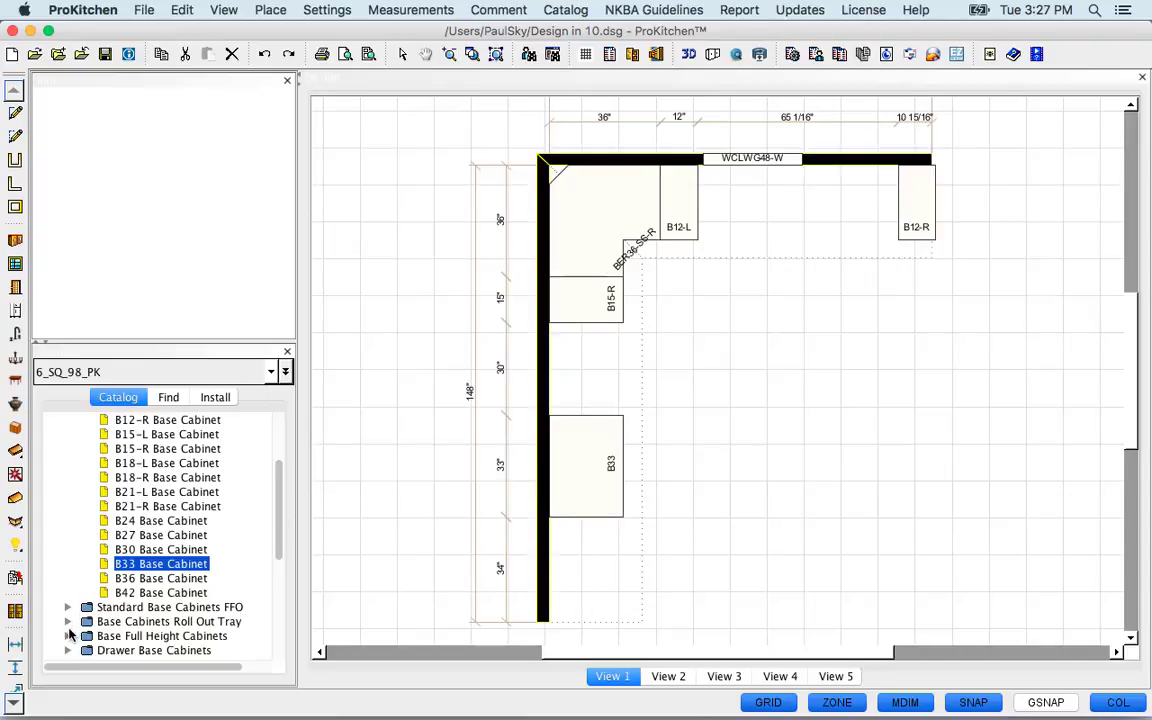
# Place an SB36 sink base cabinet under the window, directly beside the B12-L base cabinet.
pyautogui.scroll(-3, 71, 628)
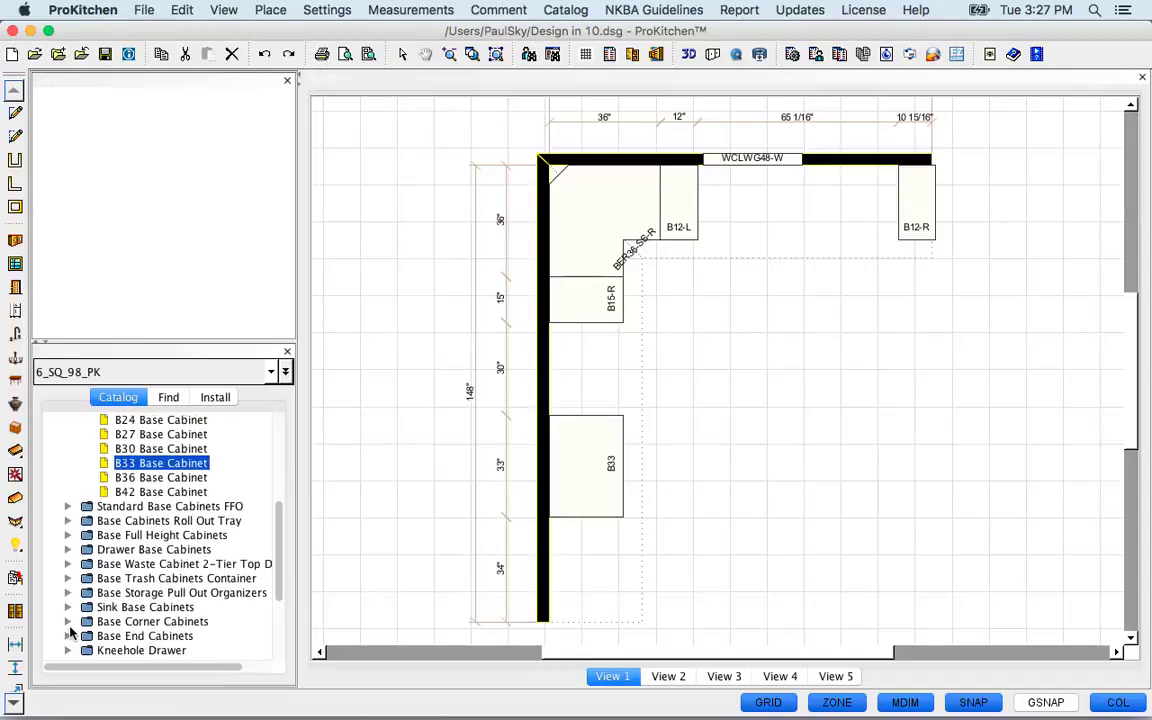
pyautogui.click(67, 609)
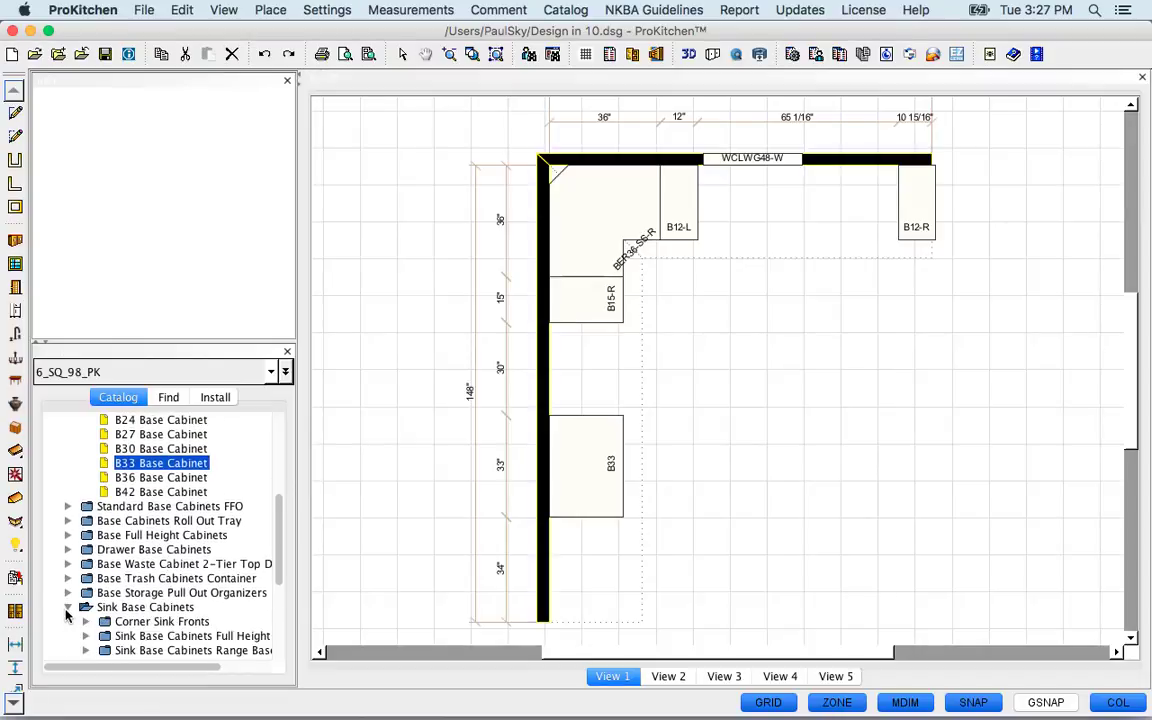
pyautogui.scroll(-3, 67, 618)
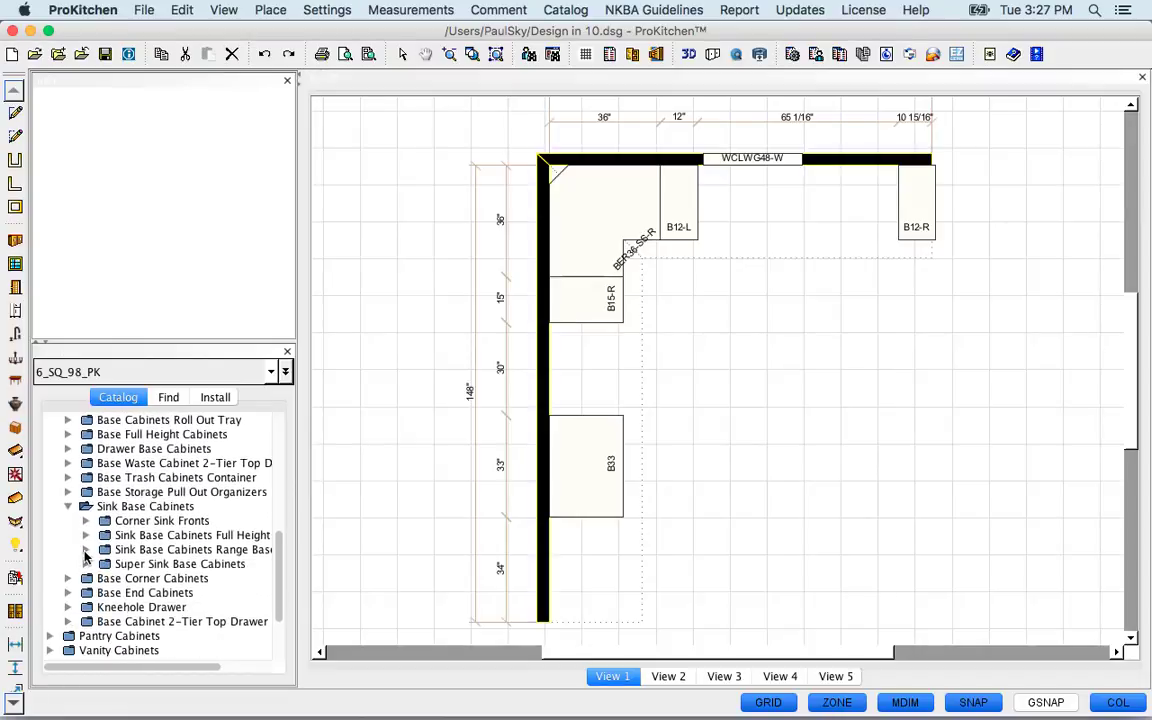
pyautogui.click(86, 549)
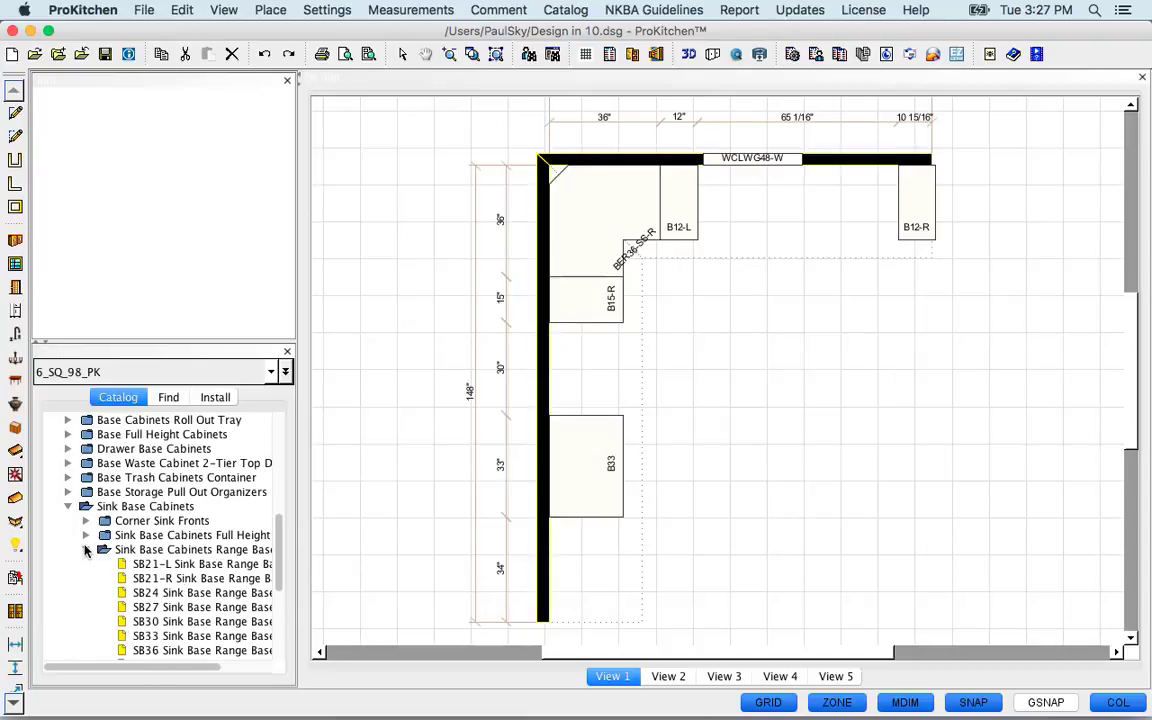
pyautogui.scroll(-2, 100, 590)
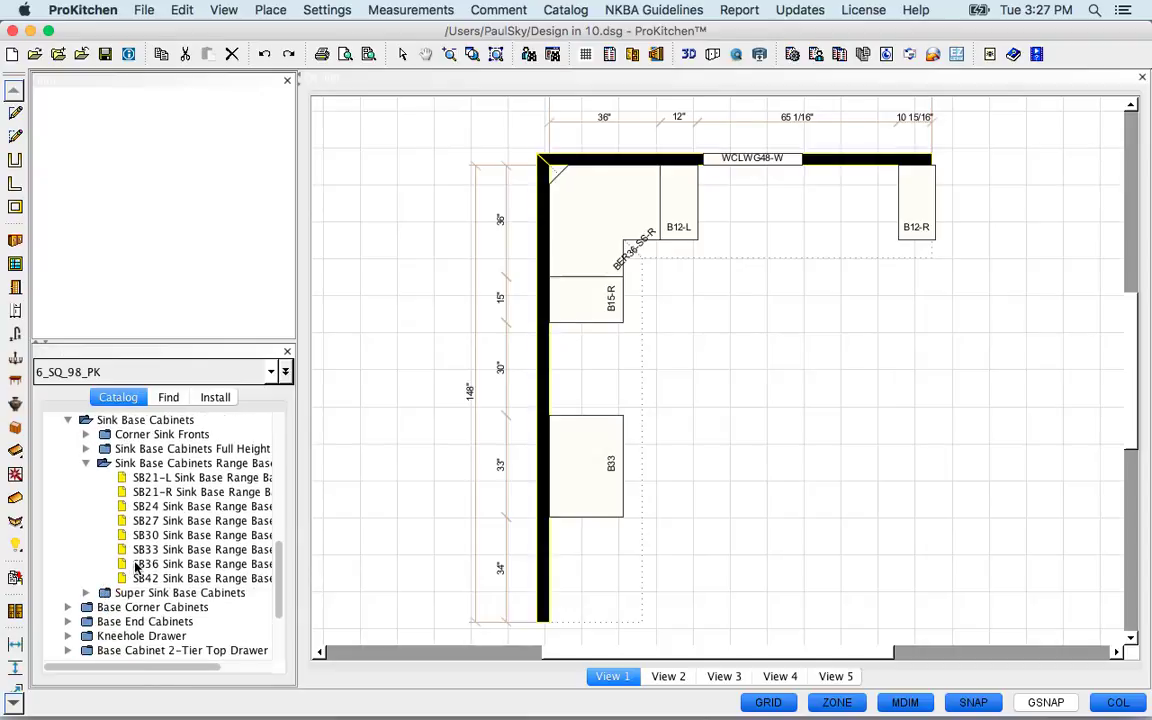
pyautogui.moveTo(138, 568); pyautogui.dragTo(695, 210)
pyautogui.click(728, 362)
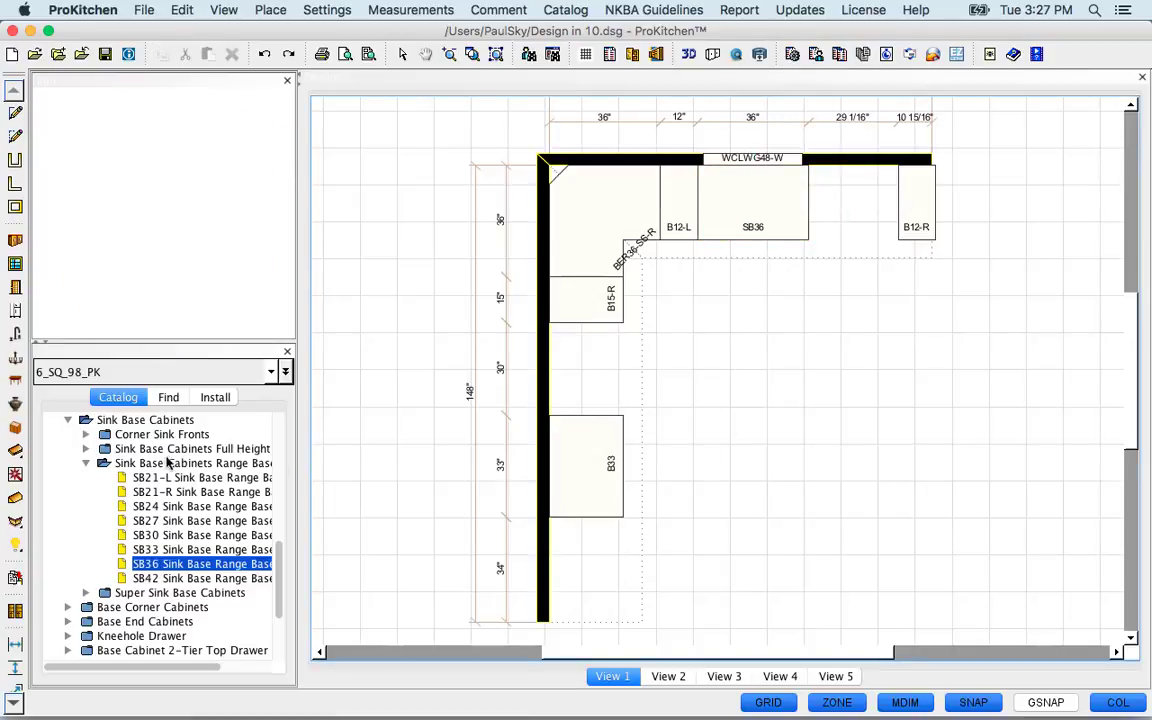
# Place a WAC2430-R corner wall cabinet, 30" high, in the corner where the two walls meet.
pyautogui.scroll(-3, 80, 460)
pyautogui.scroll(10, 80, 460)
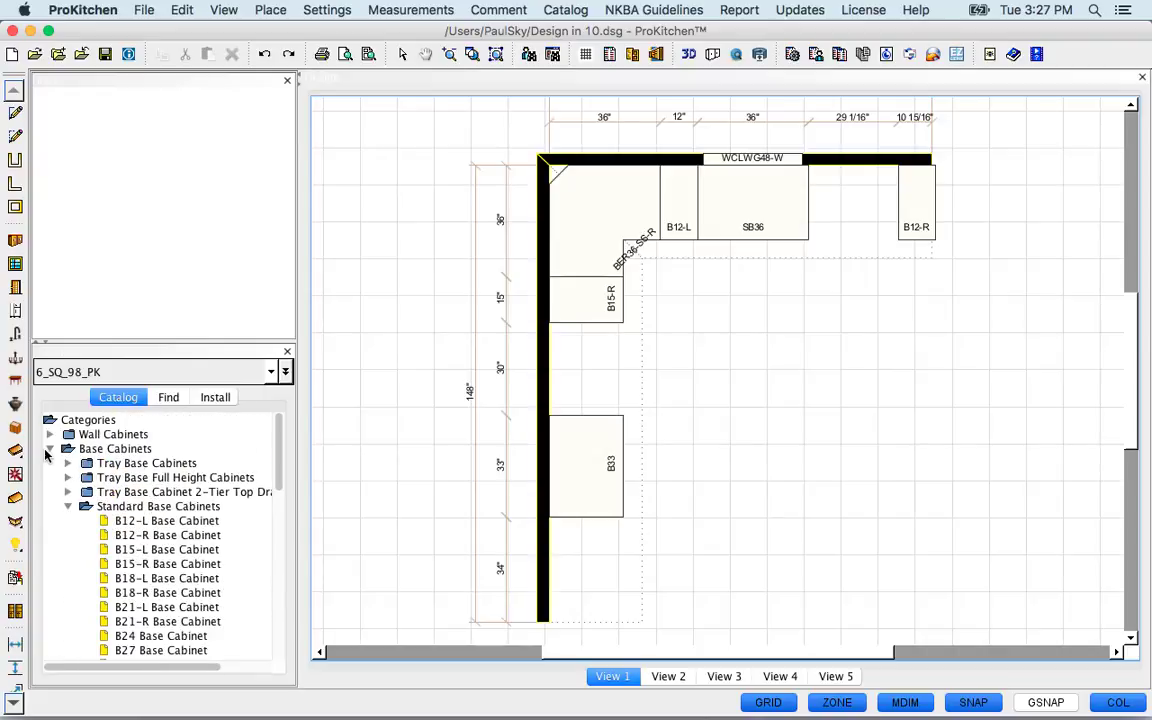
pyautogui.click(51, 450)
pyautogui.click(49, 435)
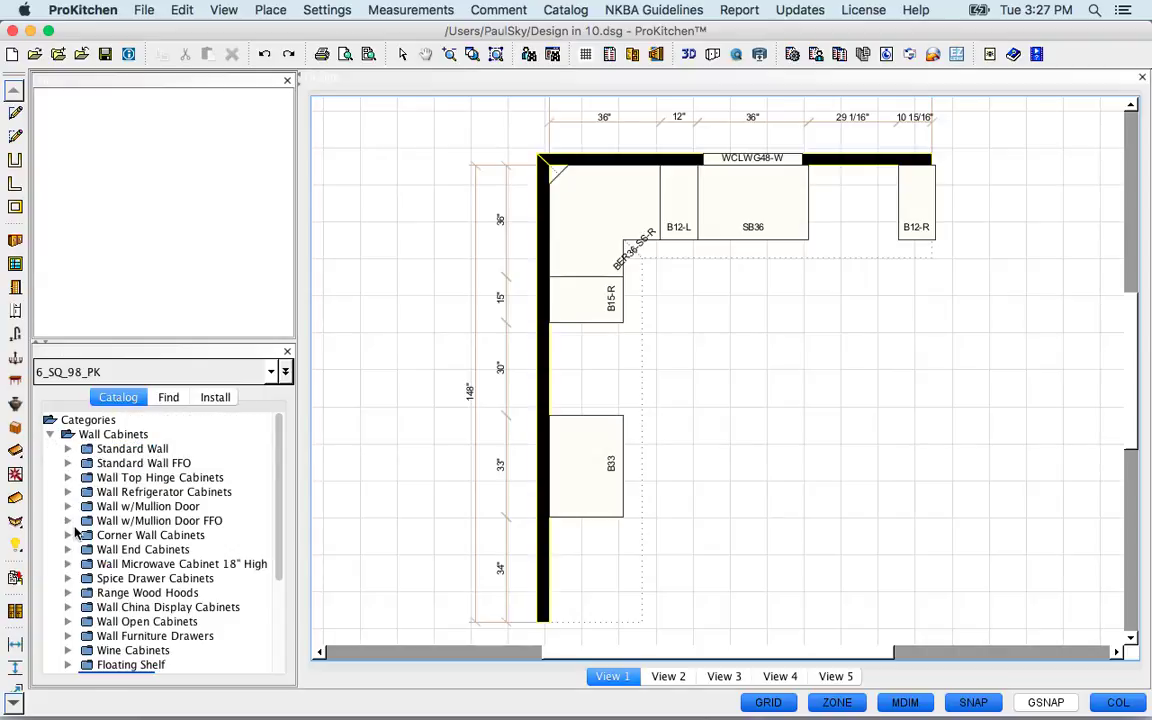
pyautogui.click(68, 536)
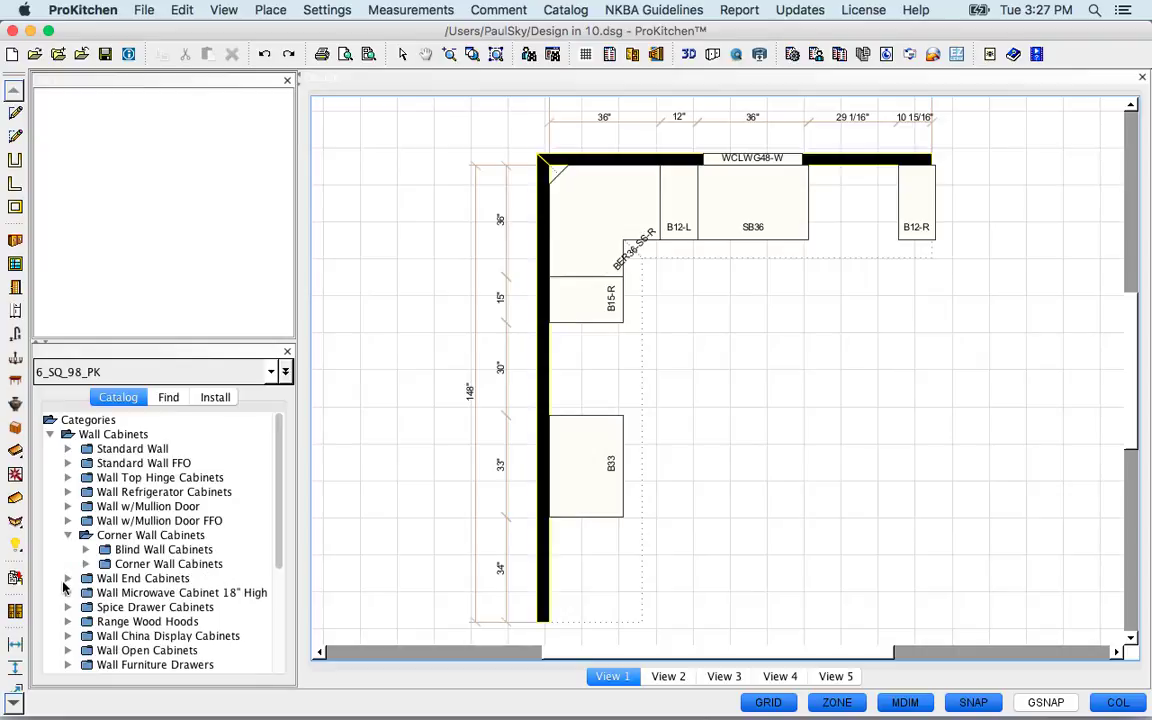
pyautogui.click(86, 564)
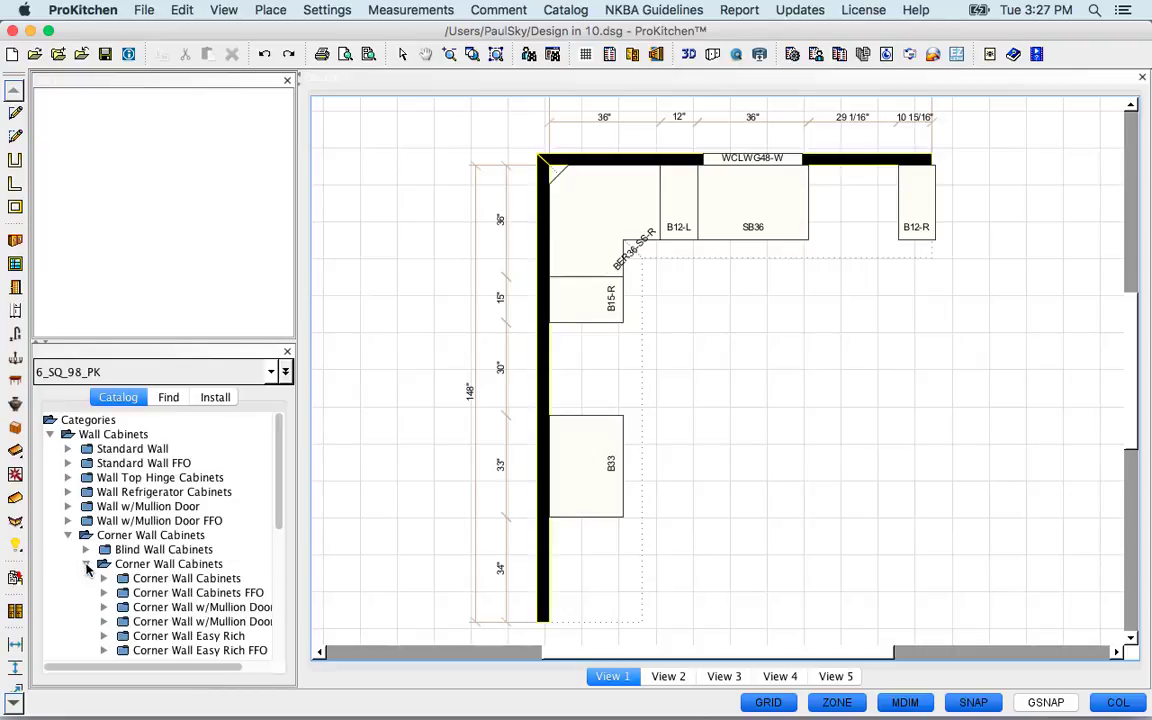
pyautogui.click(104, 579)
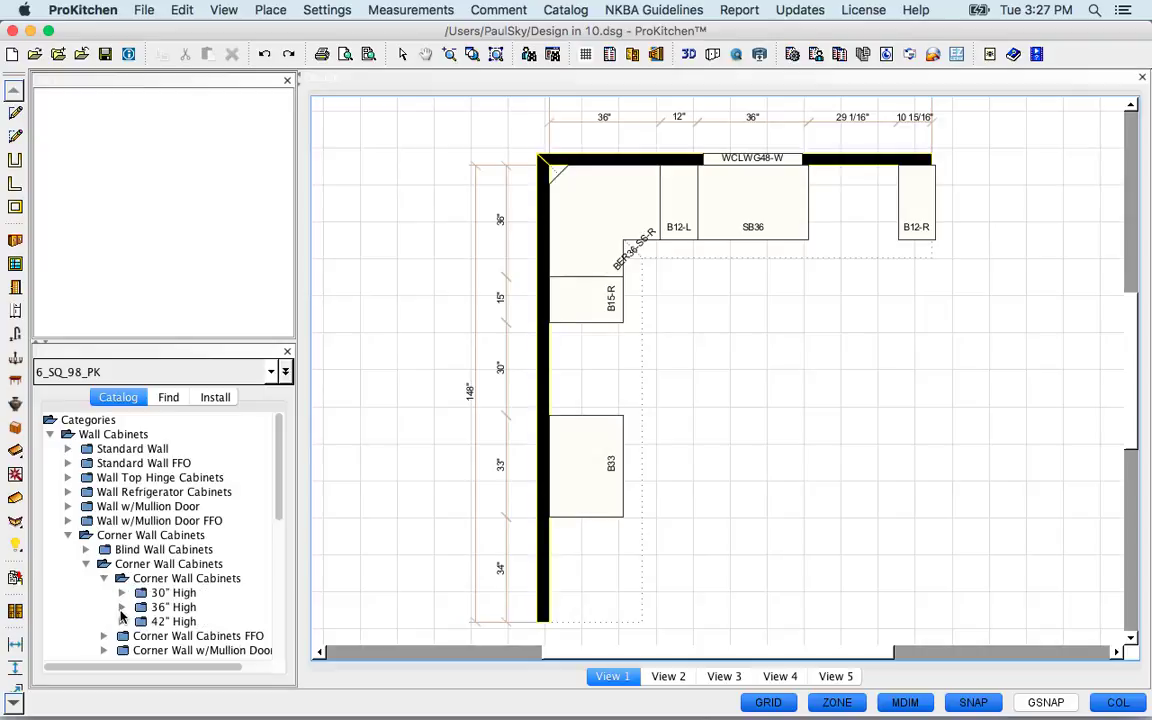
pyautogui.click(121, 595)
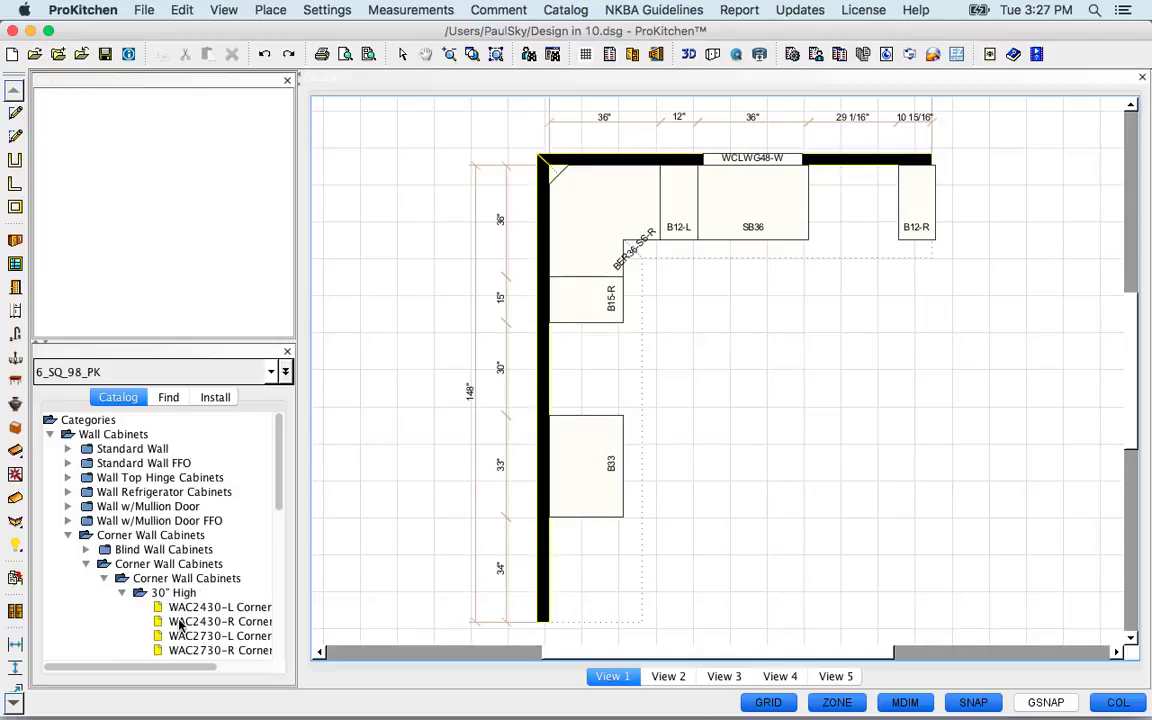
pyautogui.moveTo(180, 625); pyautogui.dragTo(583, 205)
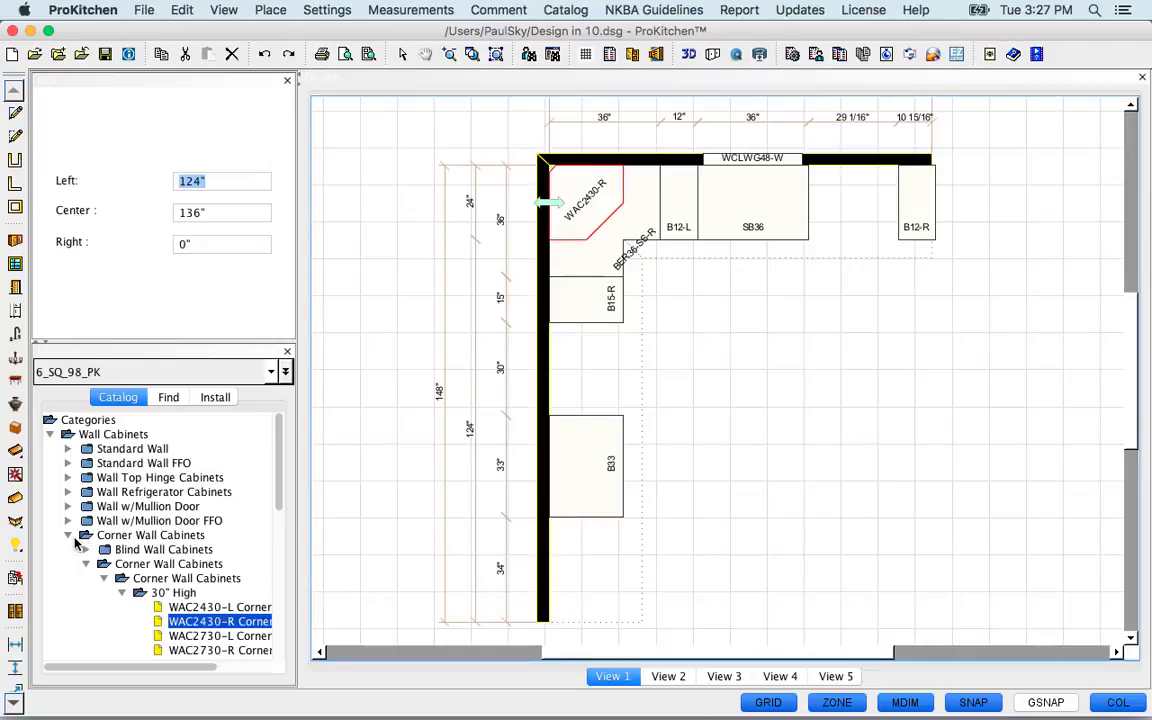
# Place 30" high standard wall cabinets beside the corner wall cabinet: a W2430 on the 124" wall and a W2730 on the 148" wall.
pyautogui.click(69, 537)
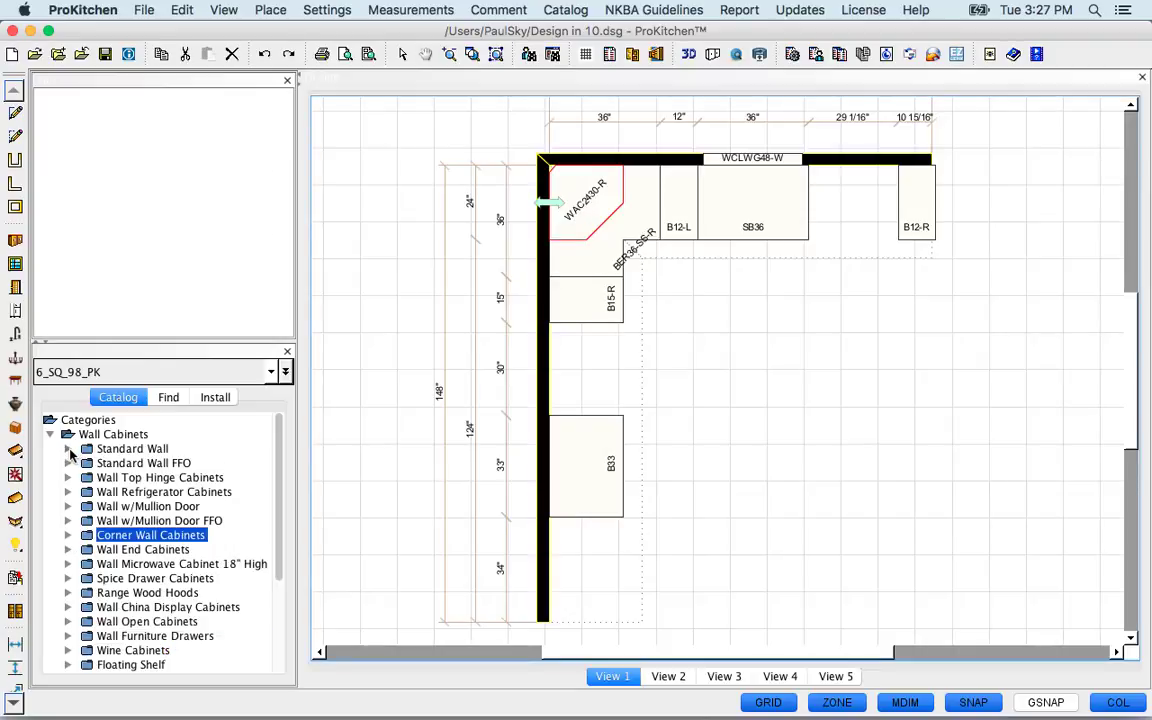
pyautogui.click(68, 449)
pyautogui.click(86, 535)
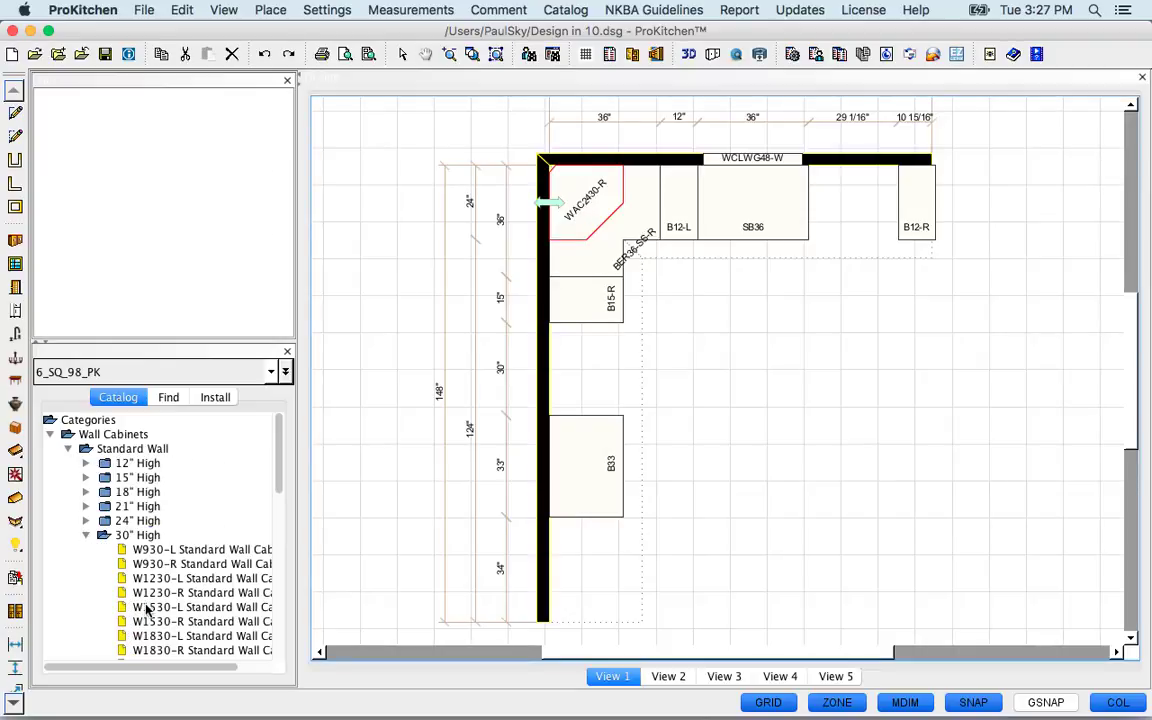
pyautogui.scroll(-5, 150, 610)
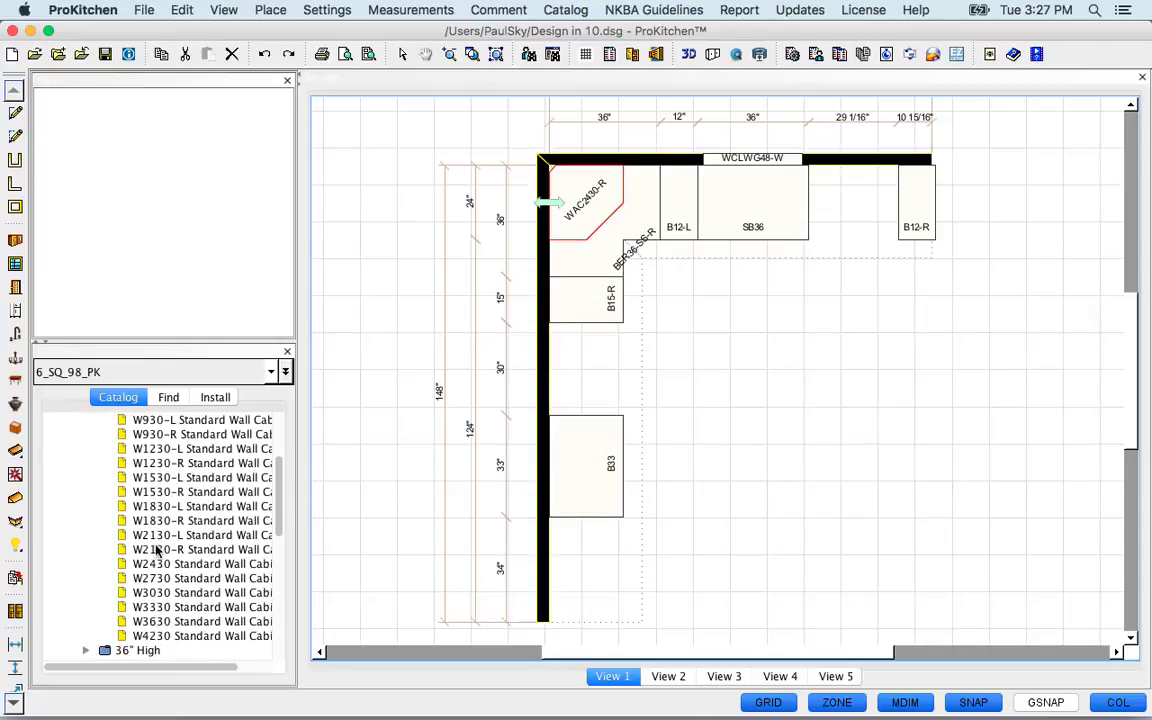
pyautogui.click(157, 565)
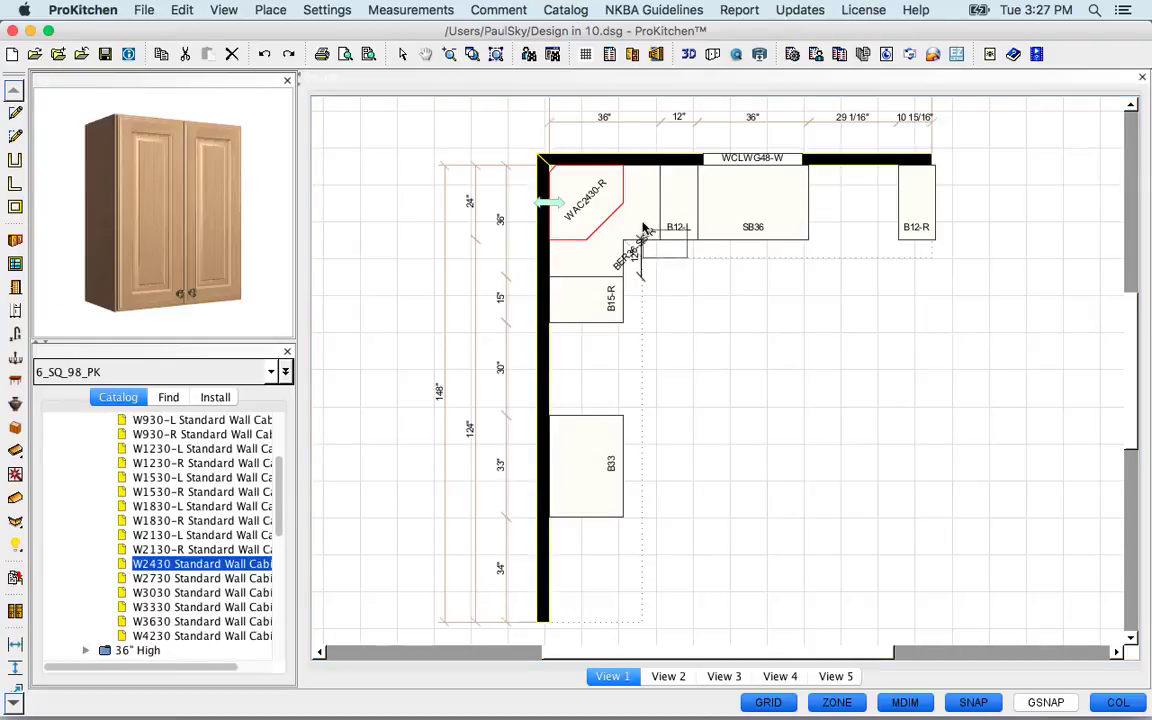
pyautogui.click(604, 196)
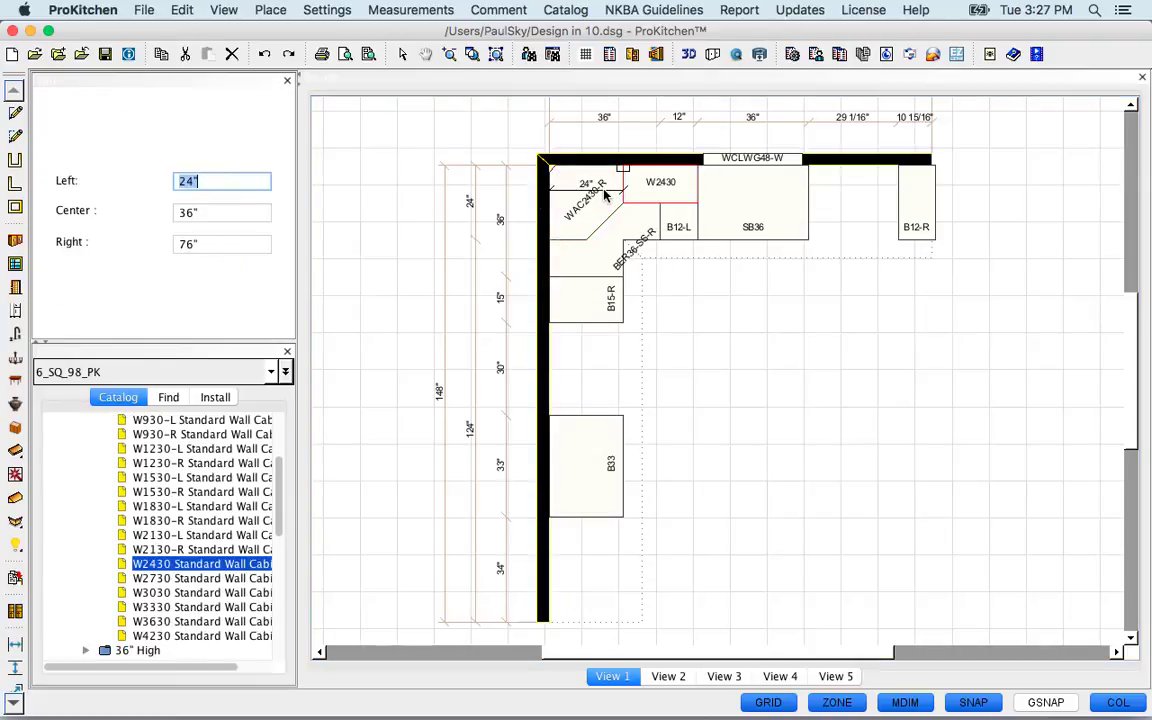
pyautogui.click(183, 578)
pyautogui.click(568, 280)
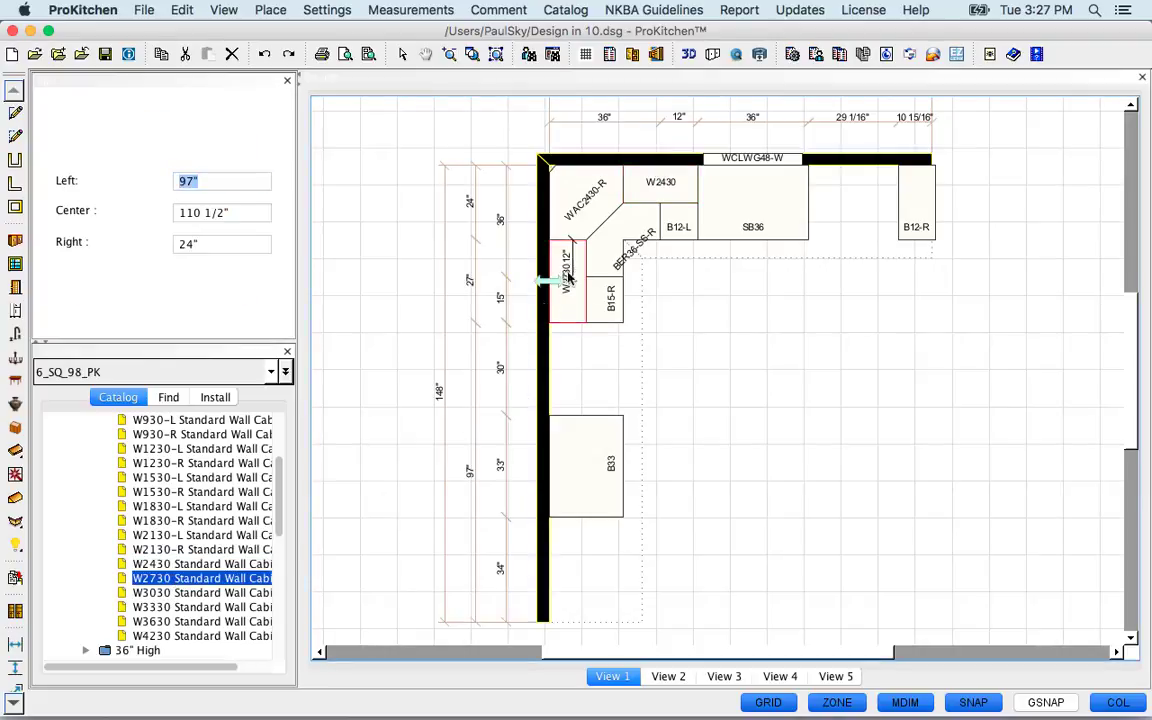
# Place a W3330 standard wall cabinet on the 148" wall and center it on the B33 base cabinet.
pyautogui.click(150, 607)
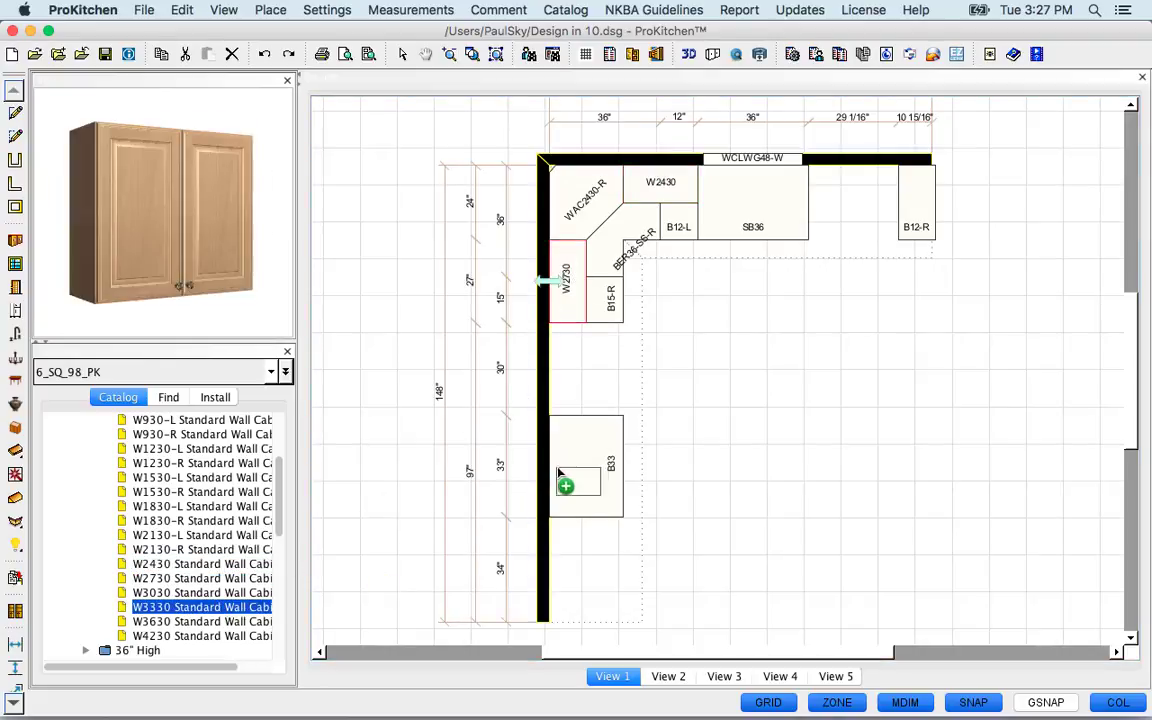
pyautogui.click(562, 472)
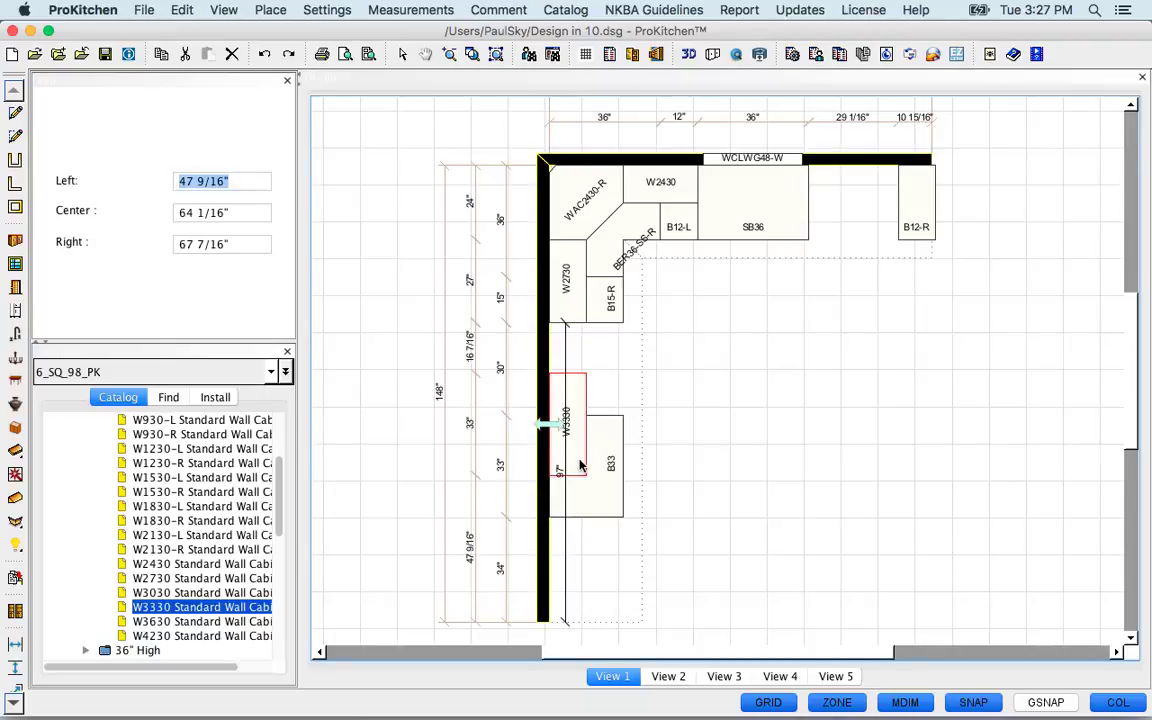
pyautogui.rightClick(576, 472)
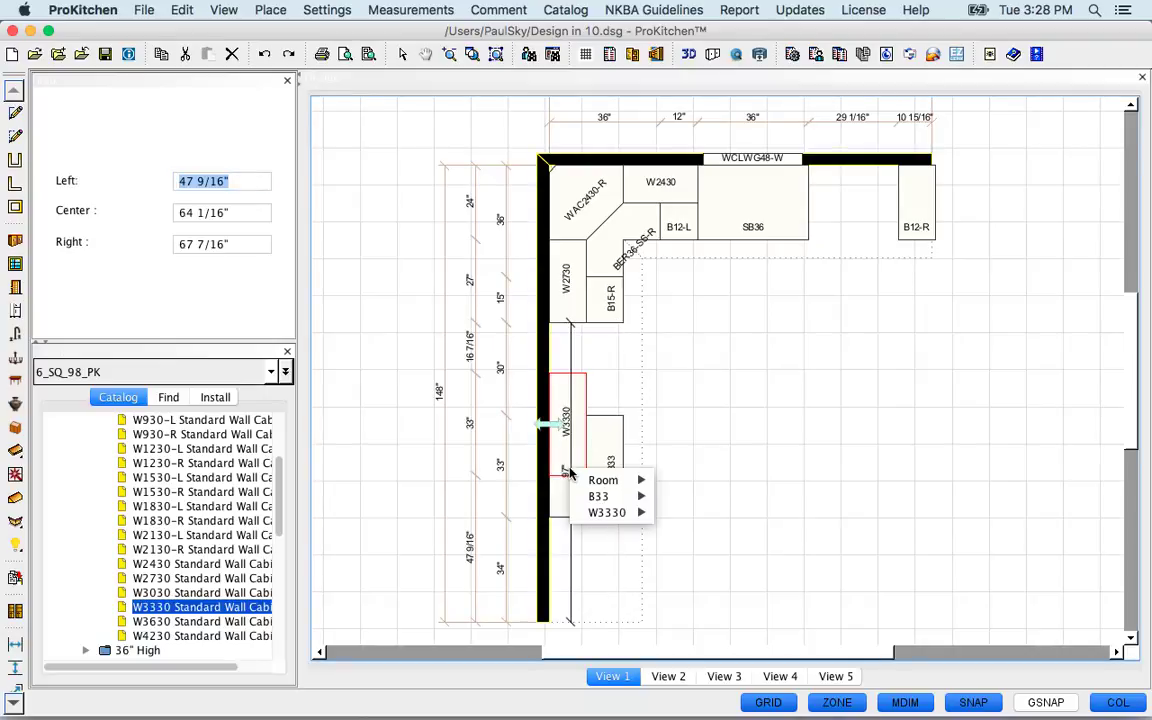
pyautogui.moveTo(612, 515)
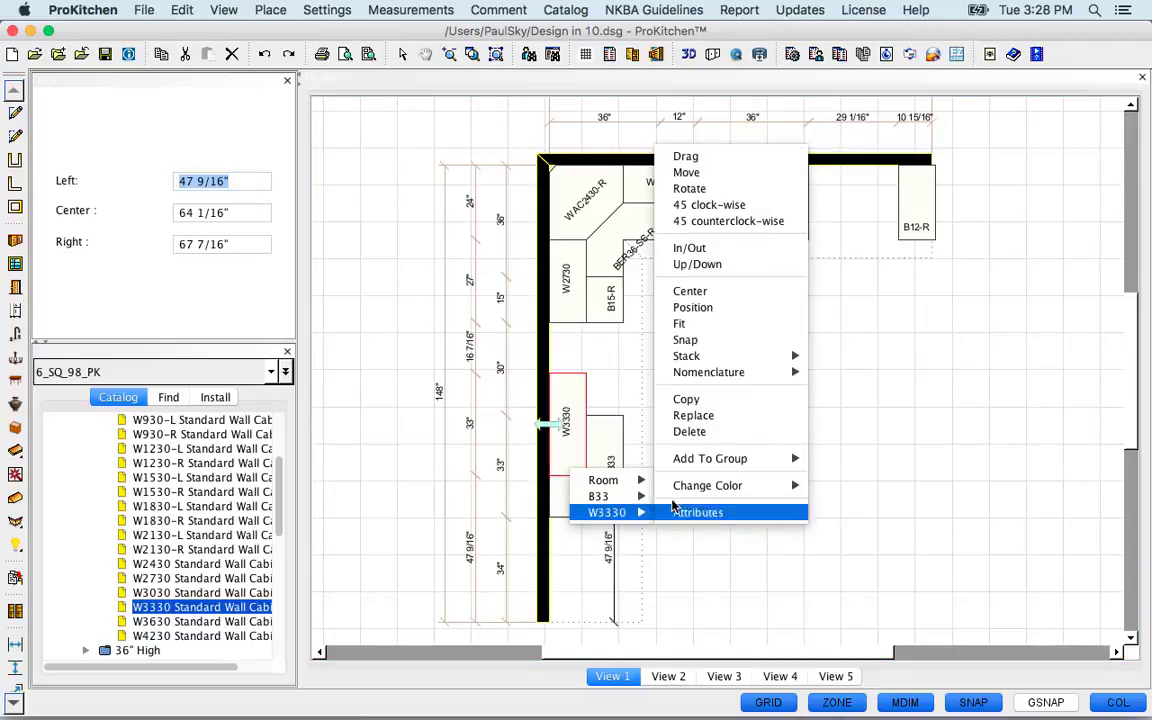
pyautogui.click(717, 292)
pyautogui.press('Return')
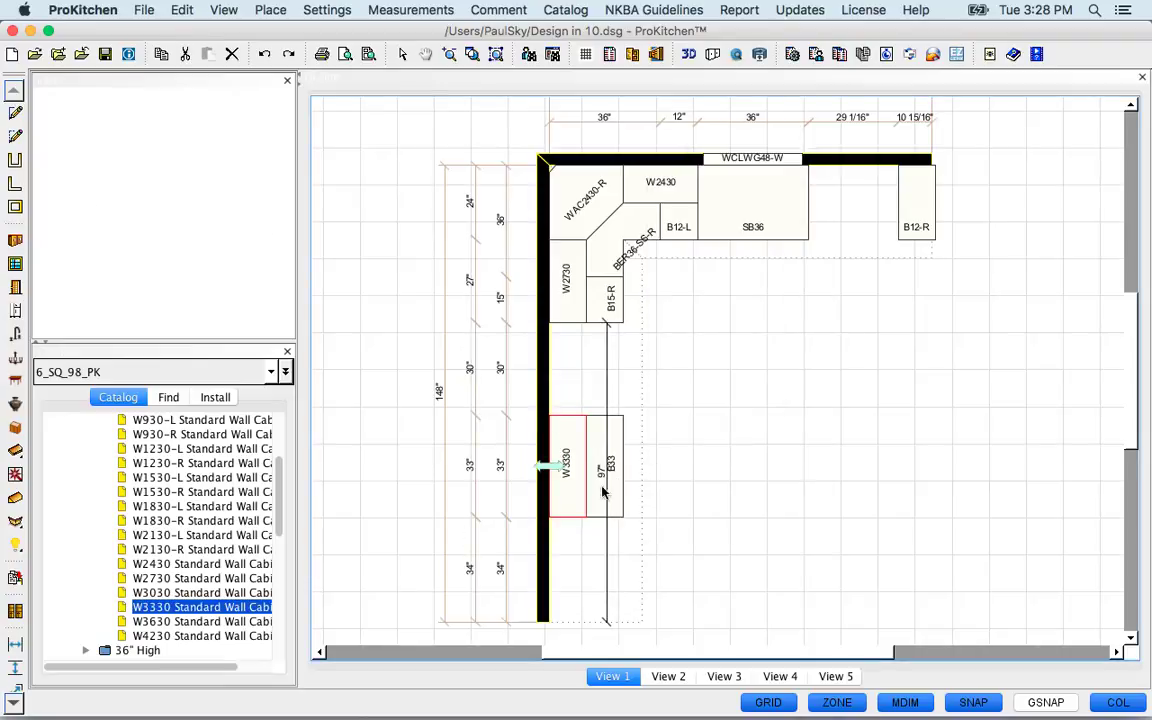
pyautogui.click(691, 469)
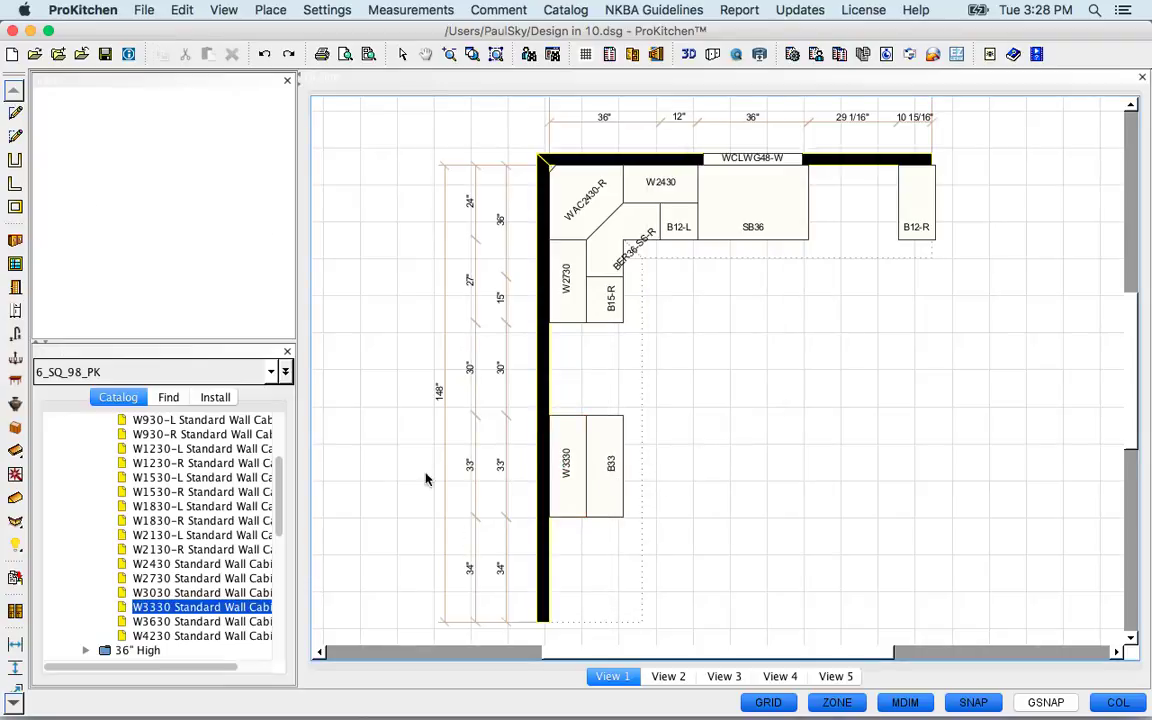
# Place a W3630 standard wall cabinet on the 124" wall, on the window's right side, 4" from the wall's right end.
pyautogui.moveTo(180, 622); pyautogui.dragTo(810, 239)
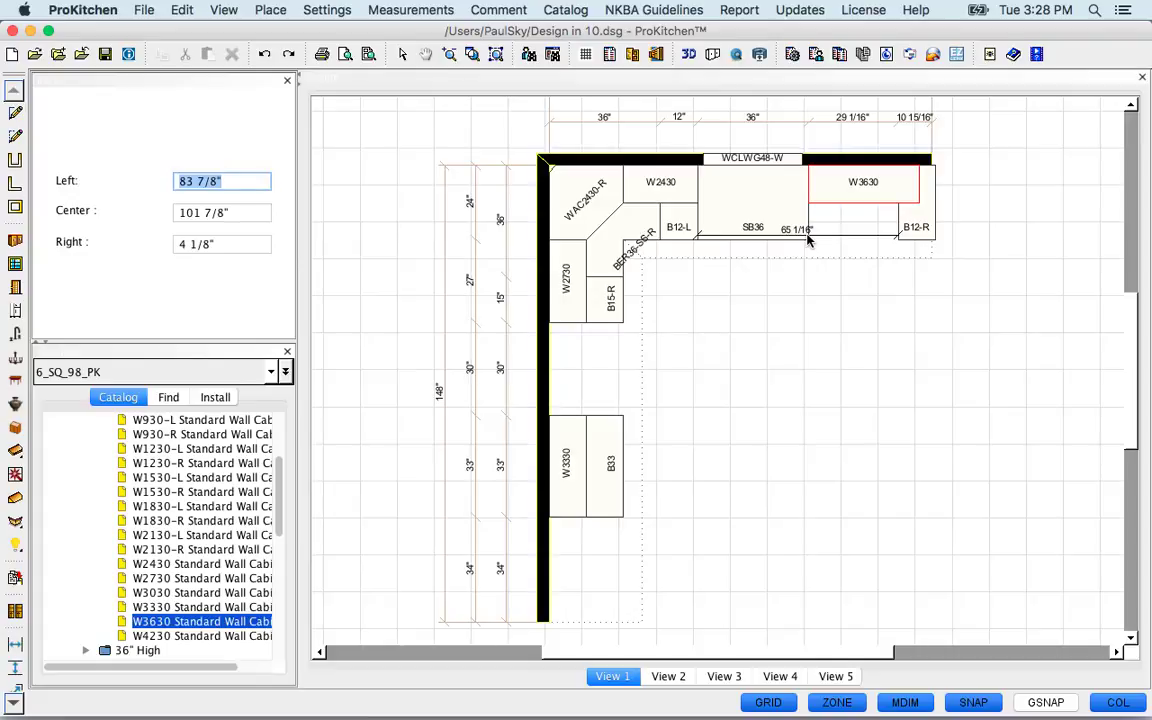
pyautogui.press('Tab')
pyautogui.press('Tab')
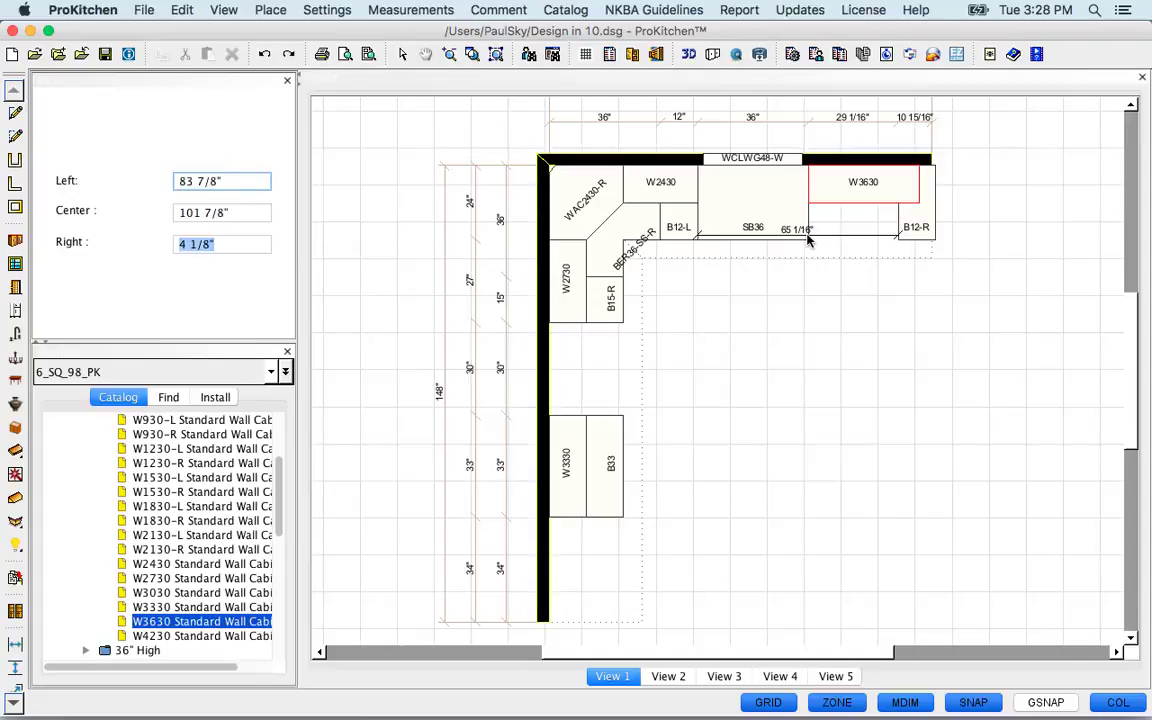
pyautogui.write('4')
pyautogui.press('Return')
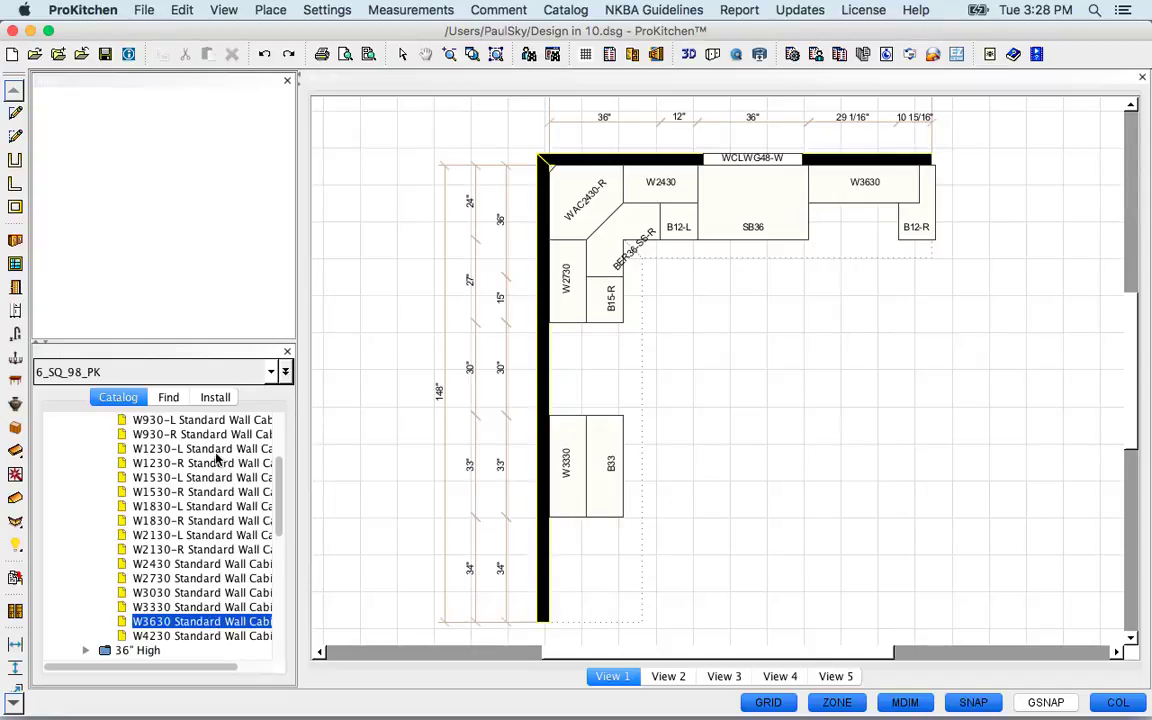
# Place a 12" high W3312 standard wall cabinet on the 148" wall, between the W3330 and the wall's left end.
pyautogui.scroll(-2, 279, 527)
pyautogui.scroll(10, 281, 526)
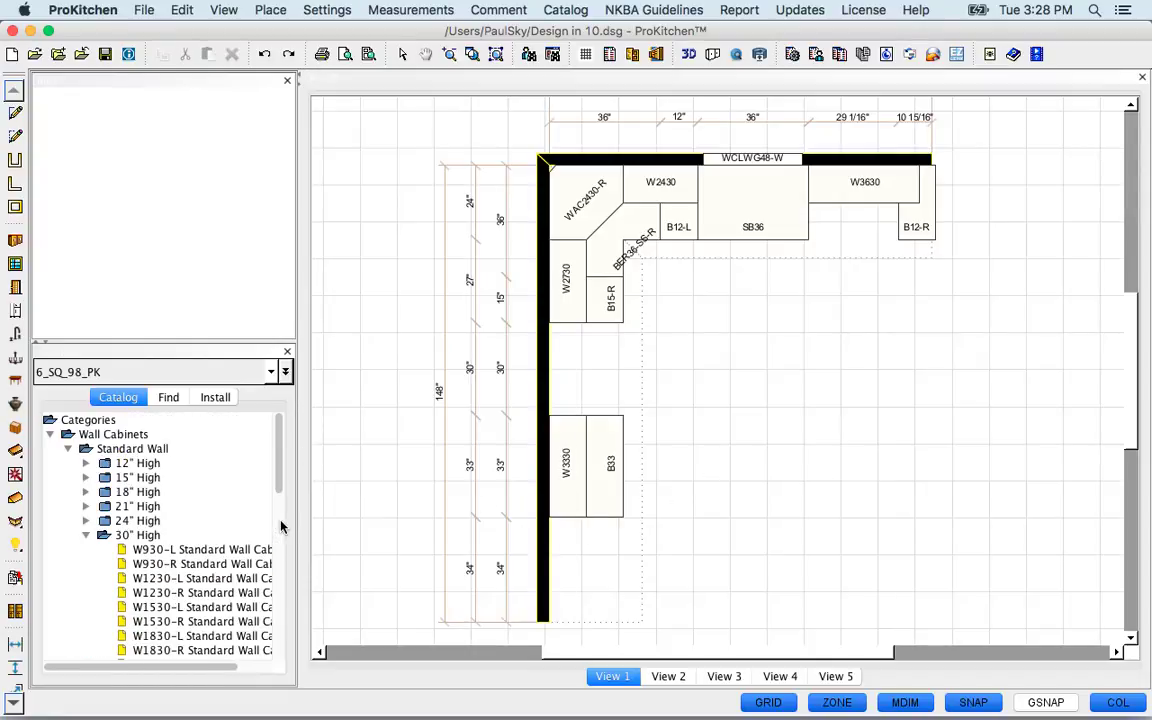
pyautogui.doubleClick(106, 532)
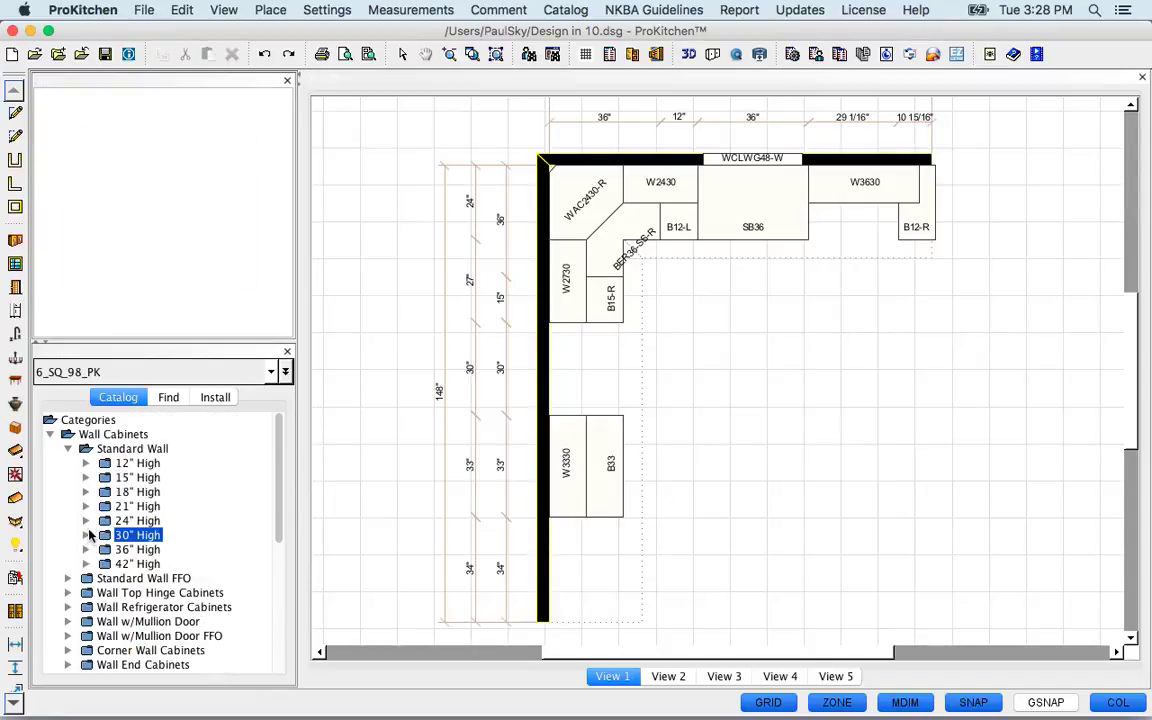
pyautogui.click(86, 464)
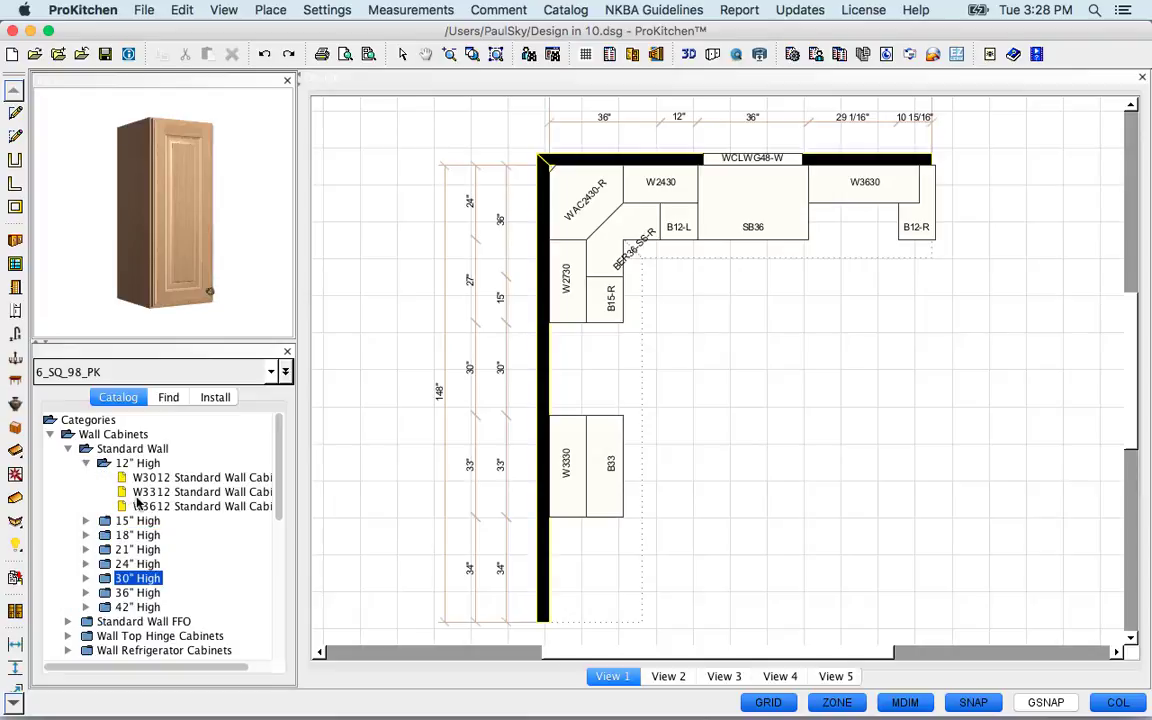
pyautogui.click(140, 479)
pyautogui.moveTo(140, 491); pyautogui.dragTo(551, 562)
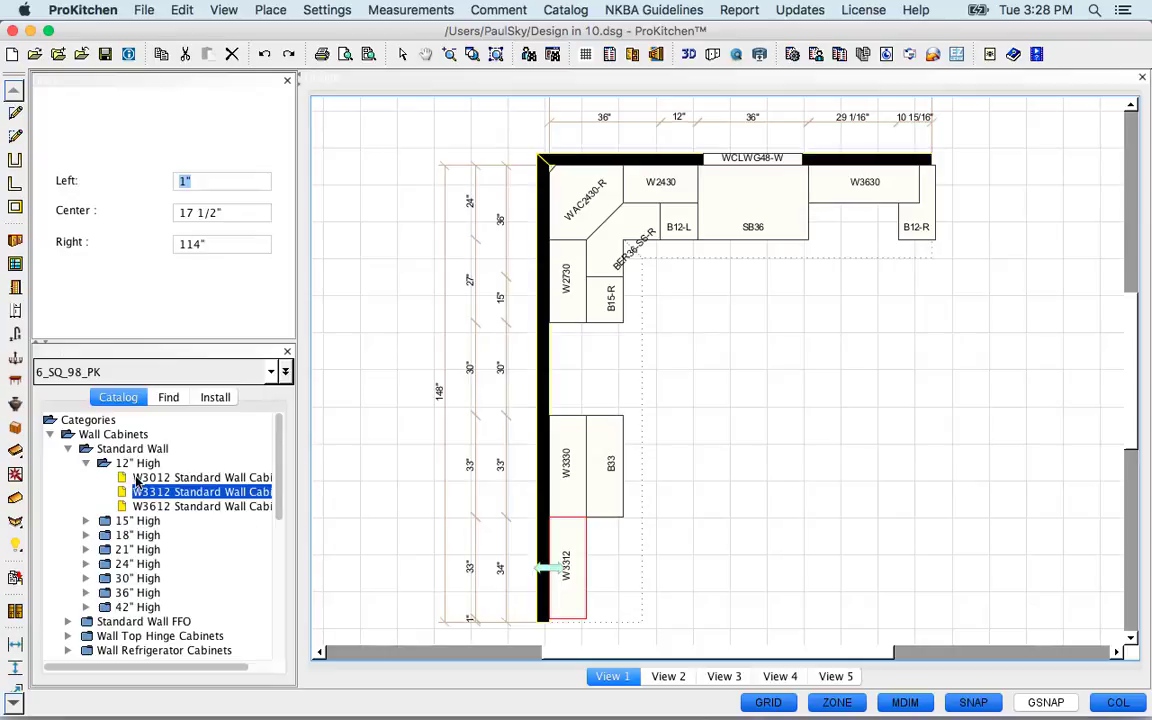
# Place a 15" high W3015 standard wall cabinet in the 30" gap between the W2730 and W3330 wall cabinets.
pyautogui.click(85, 464)
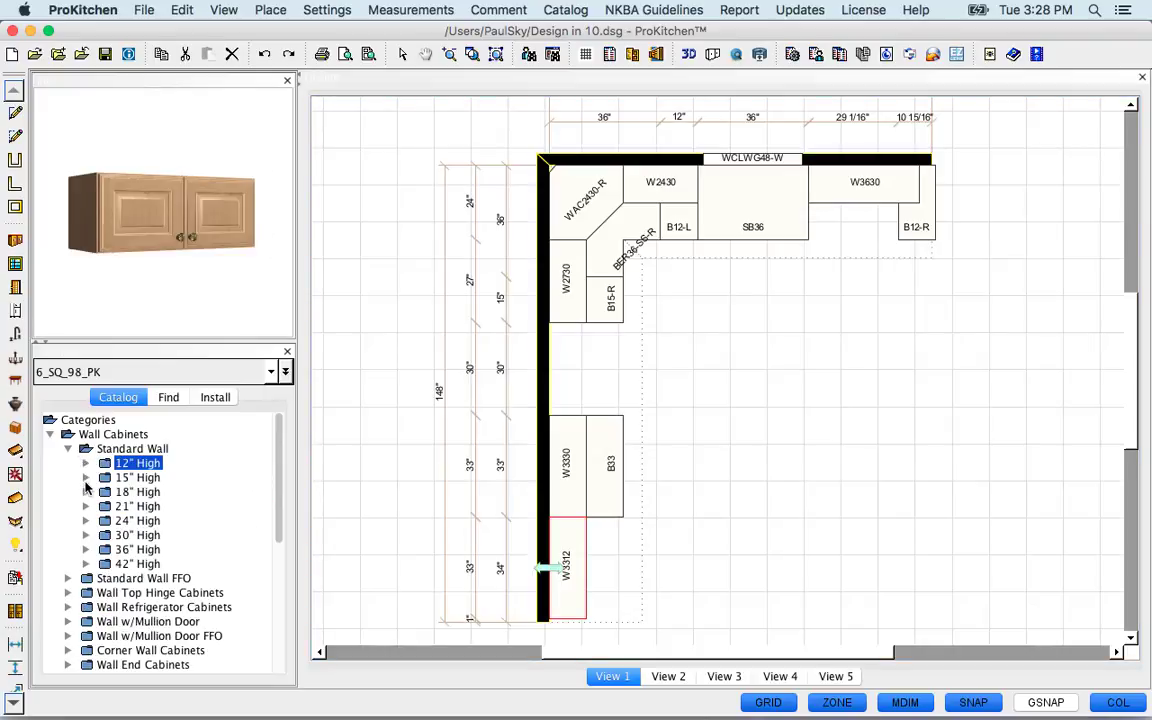
pyautogui.click(86, 478)
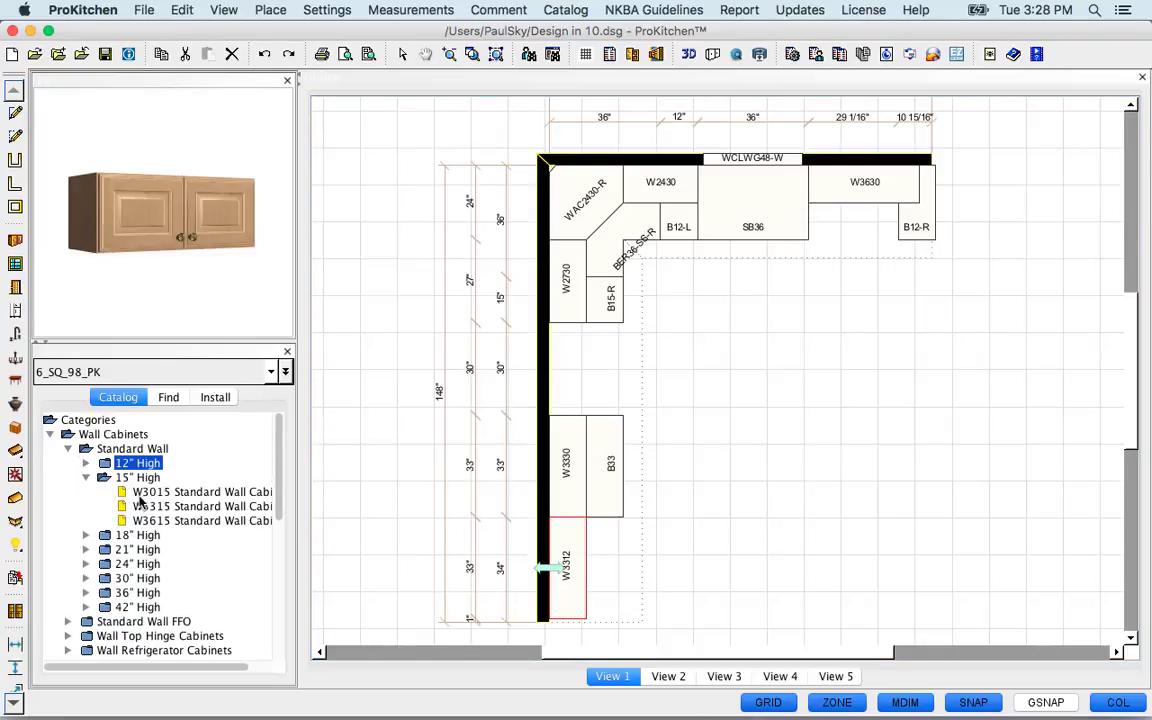
pyautogui.moveTo(140, 492); pyautogui.dragTo(563, 375)
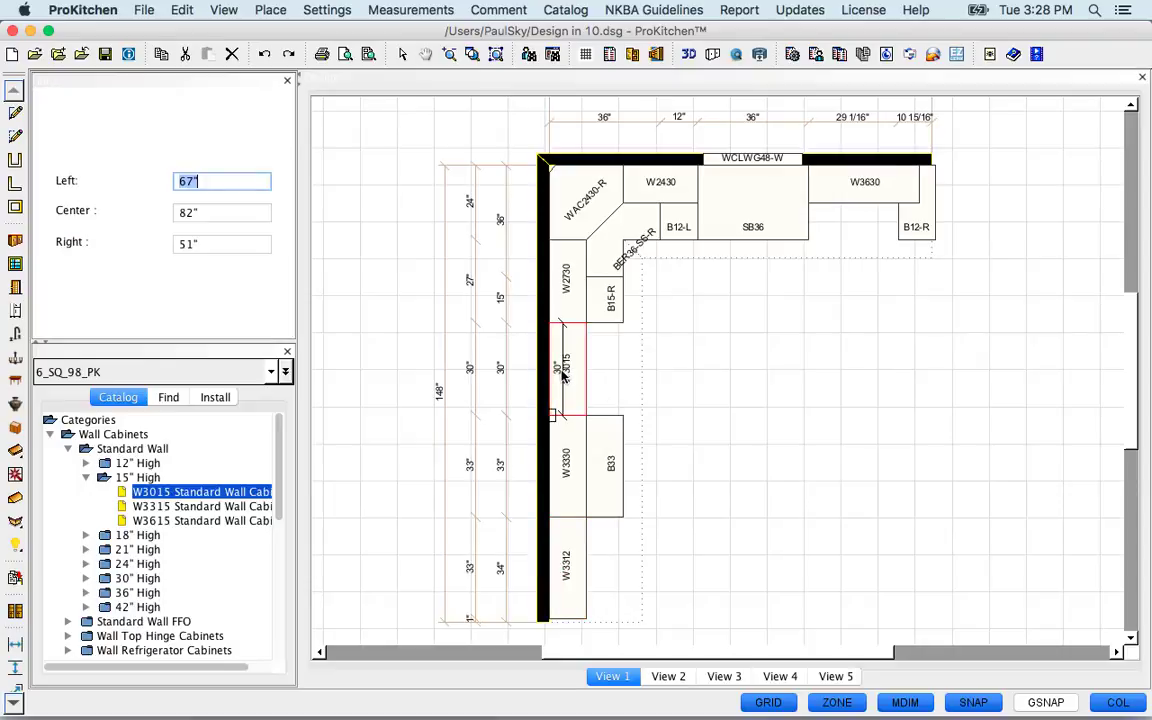
pyautogui.press('Tab')
pyautogui.click(715, 403)
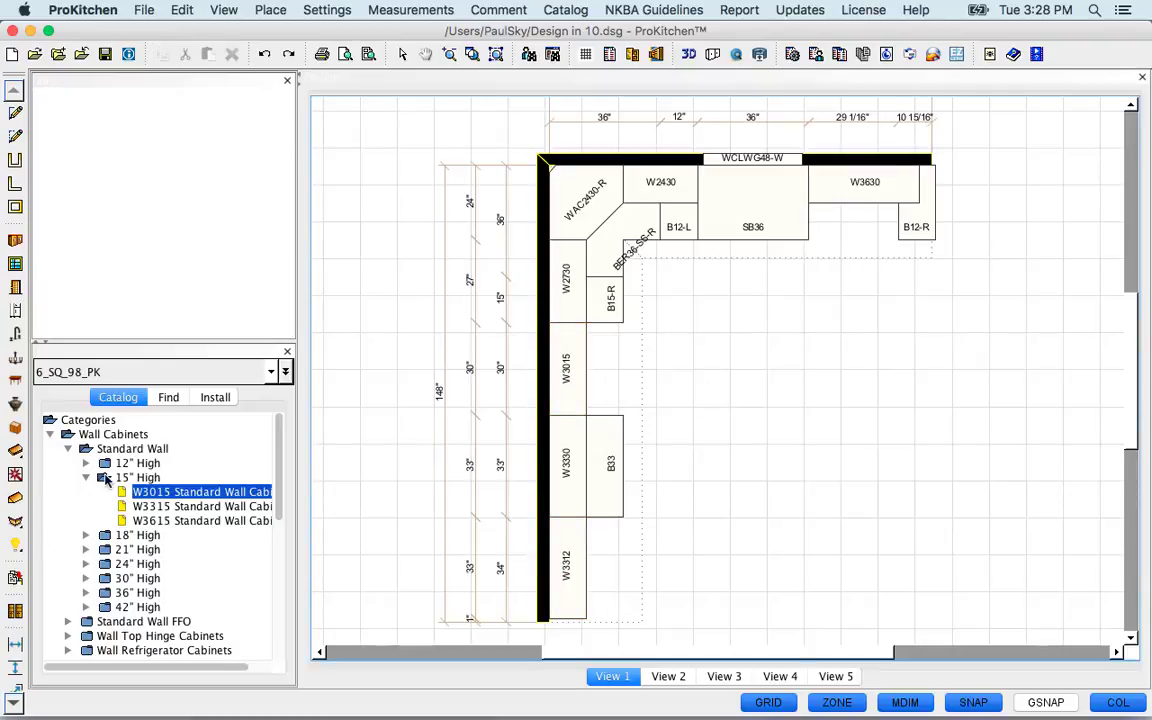
pyautogui.click(52, 434)
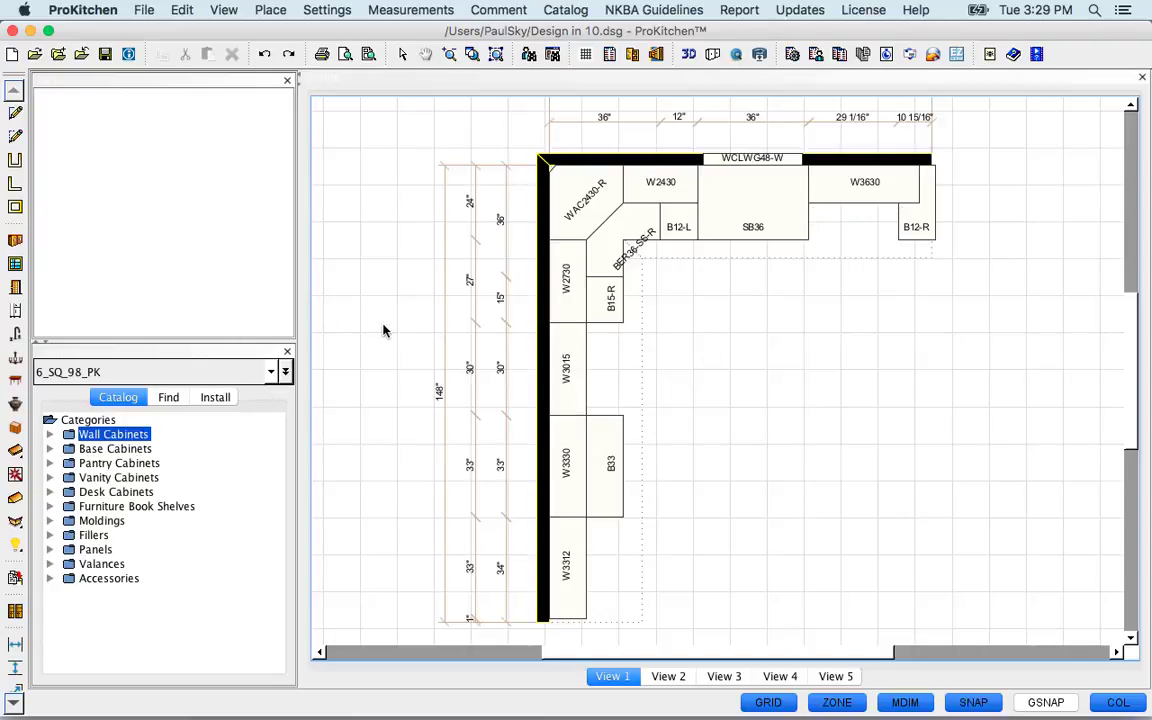
# Place a black MWV-OVR-B over-the-range microwave on the 148" wall at the W3015 wall cabinet.
pyautogui.click(15, 314)
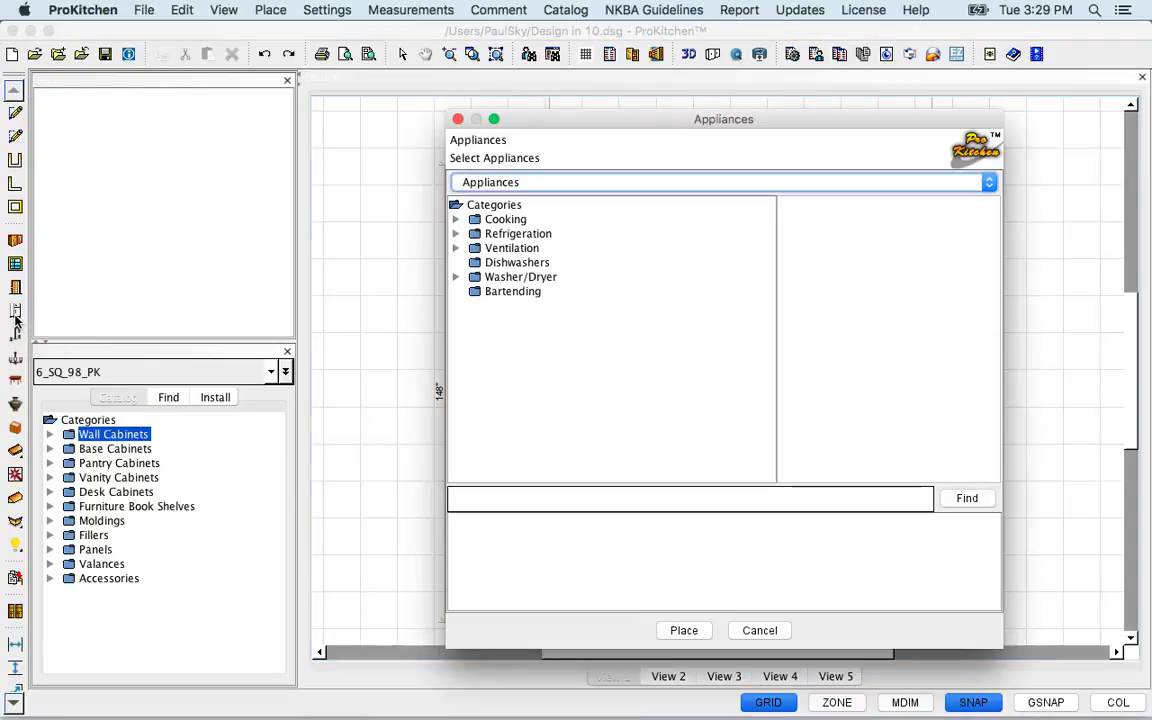
pyautogui.click(456, 220)
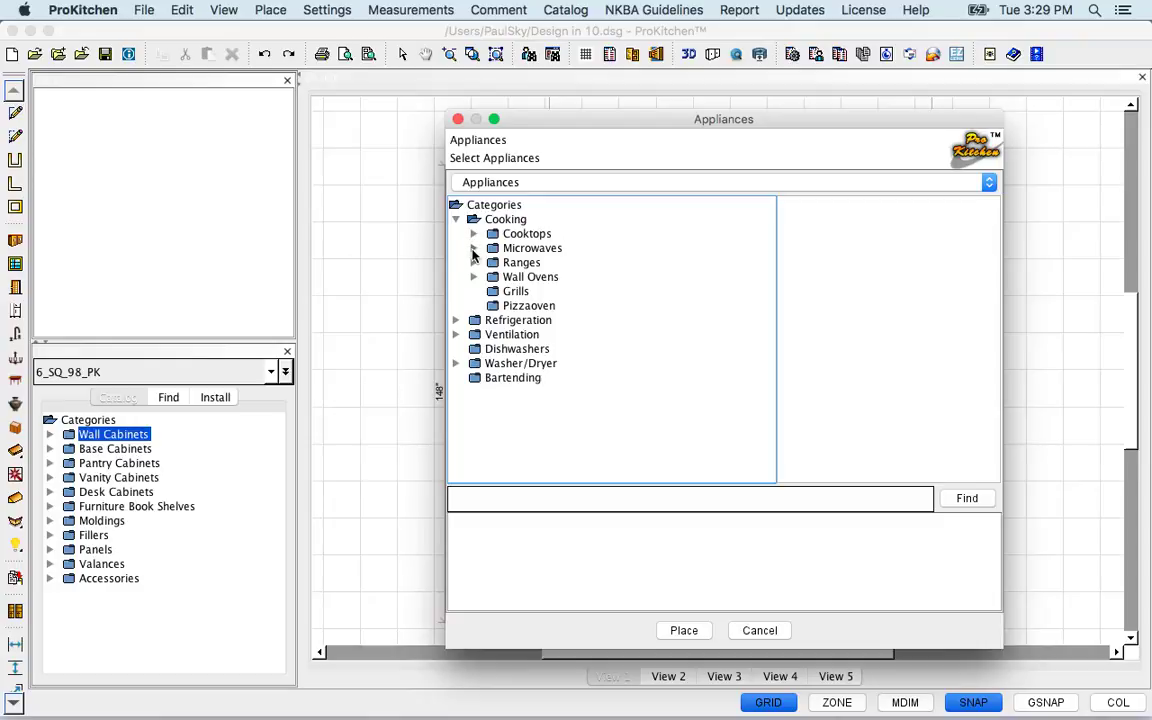
pyautogui.click(474, 249)
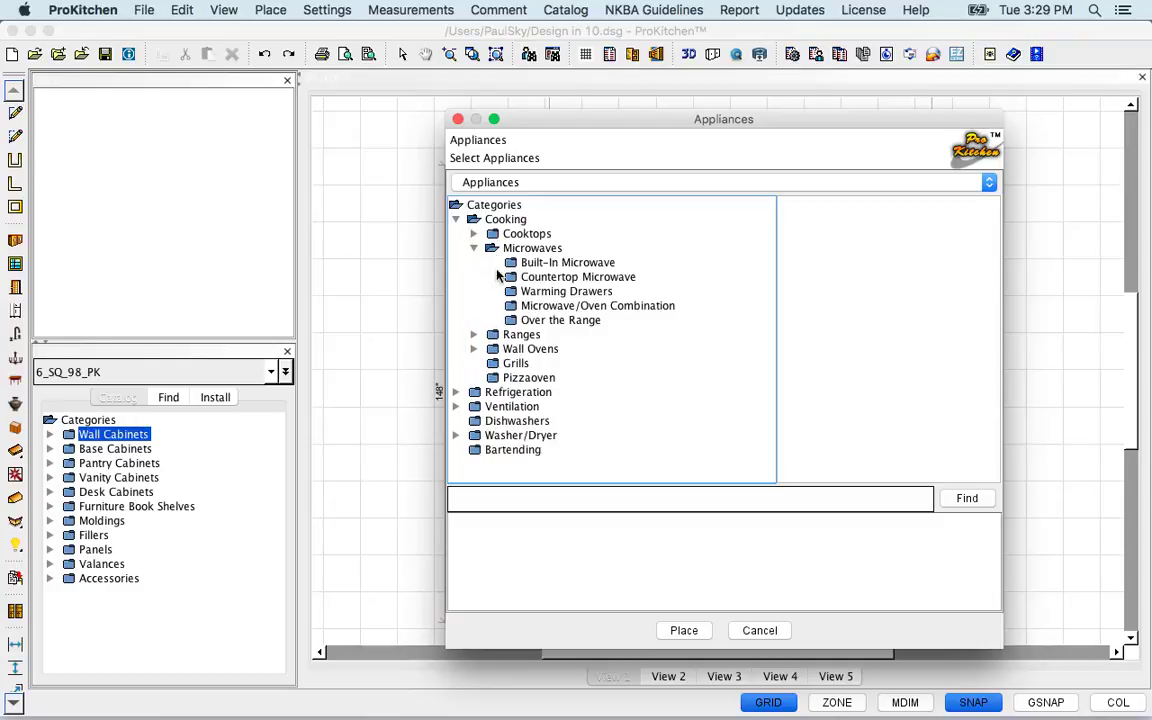
pyautogui.click(515, 322)
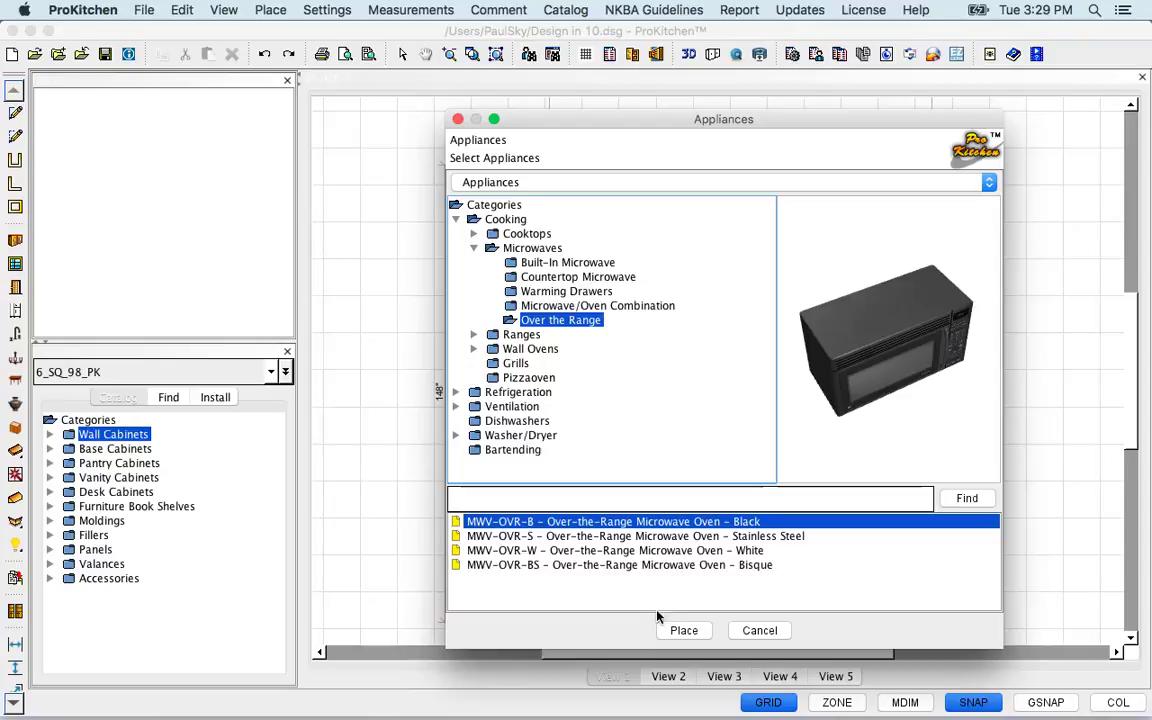
pyautogui.click(684, 631)
pyautogui.click(591, 386)
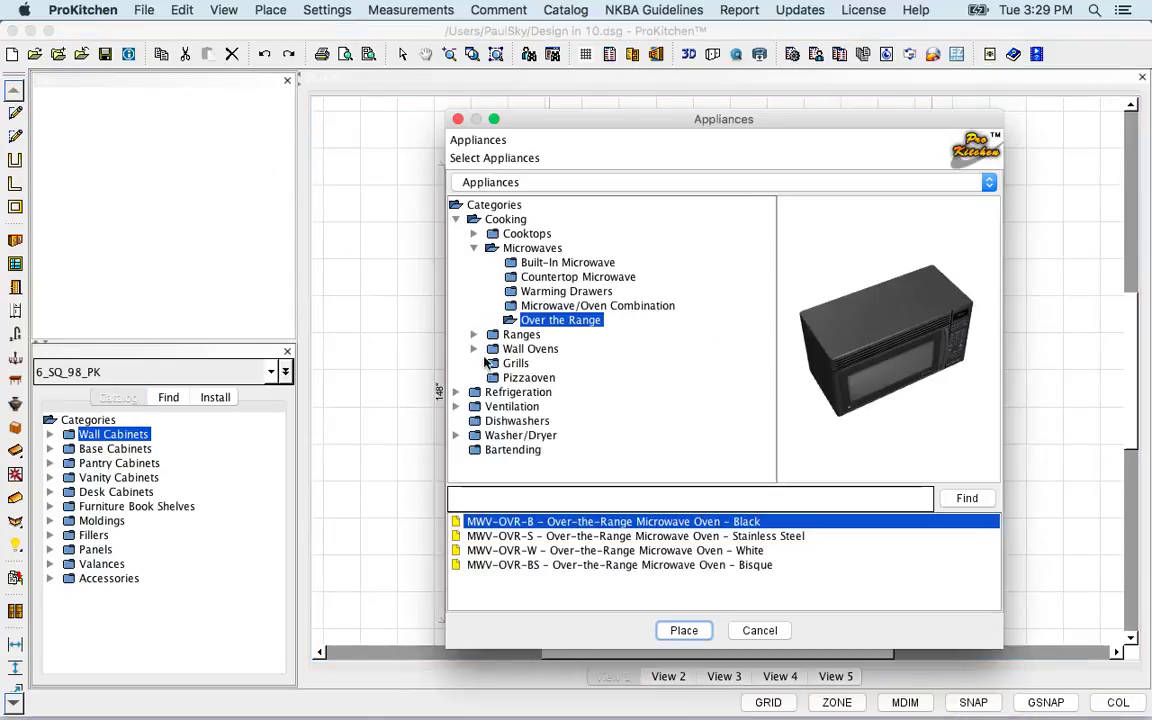
# Place a black RG-EFSER-B 30" free-standing electric range in the gap between the B15-R and B33 base cabinets.
pyautogui.click(474, 335)
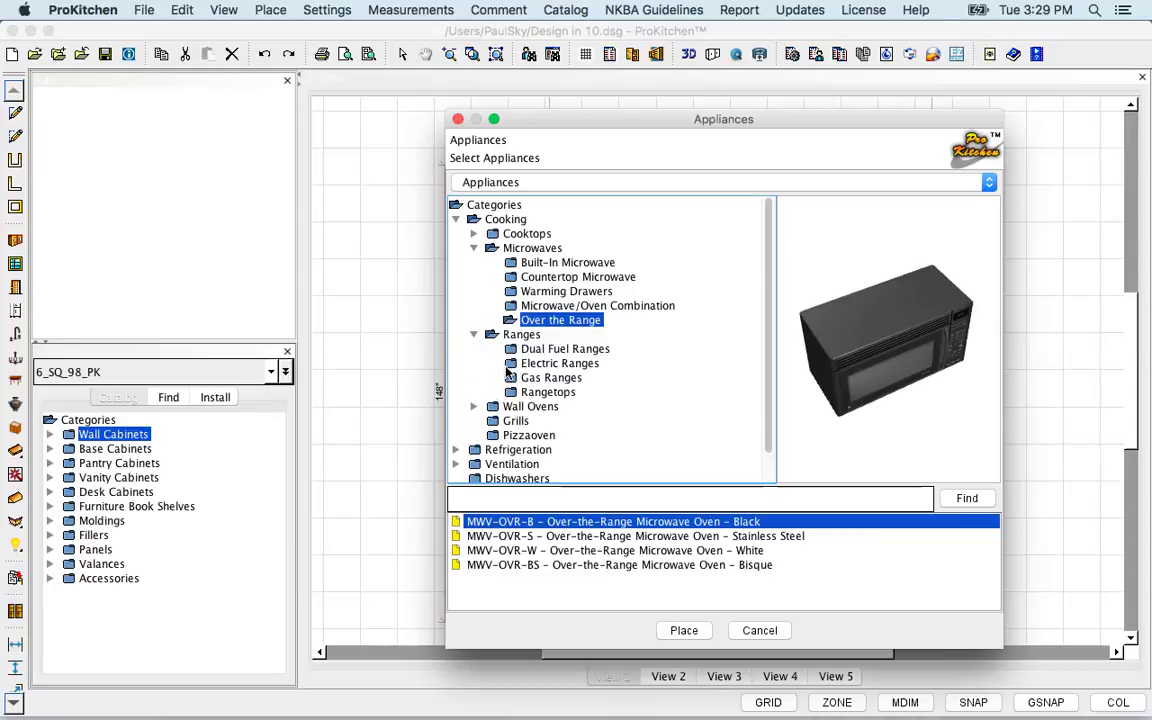
pyautogui.click(512, 364)
pyautogui.scroll(-1, 607, 577)
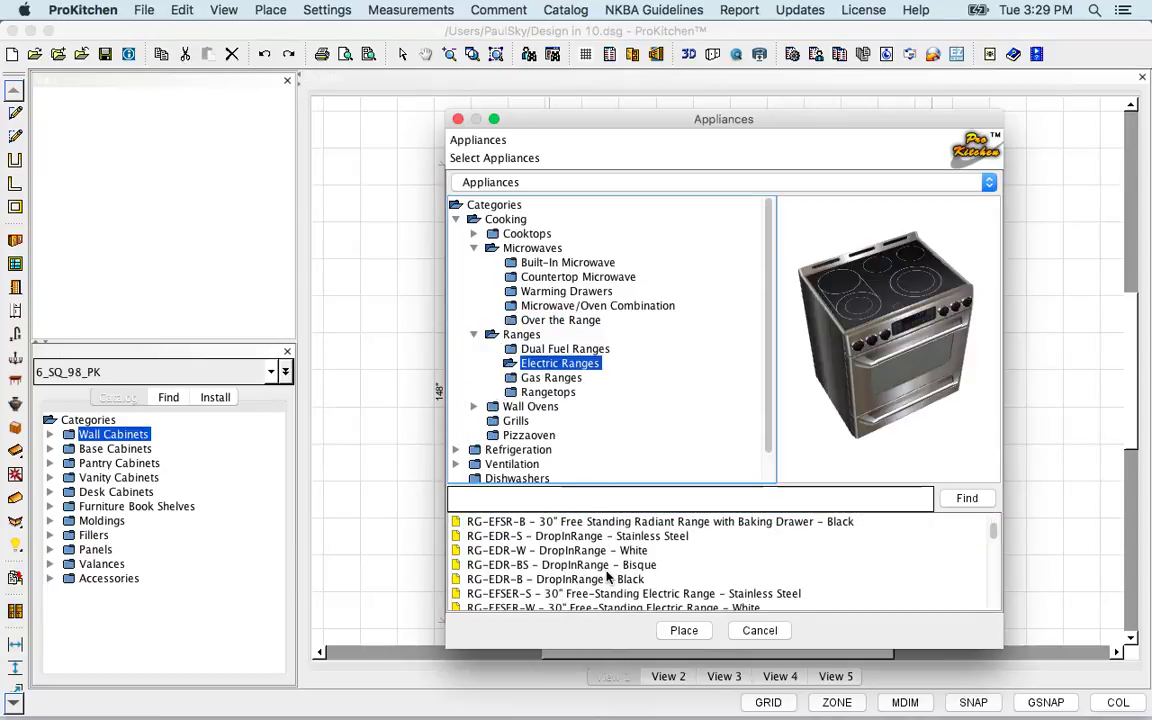
pyautogui.scroll(-1, 607, 577)
pyautogui.scroll(-4, 607, 577)
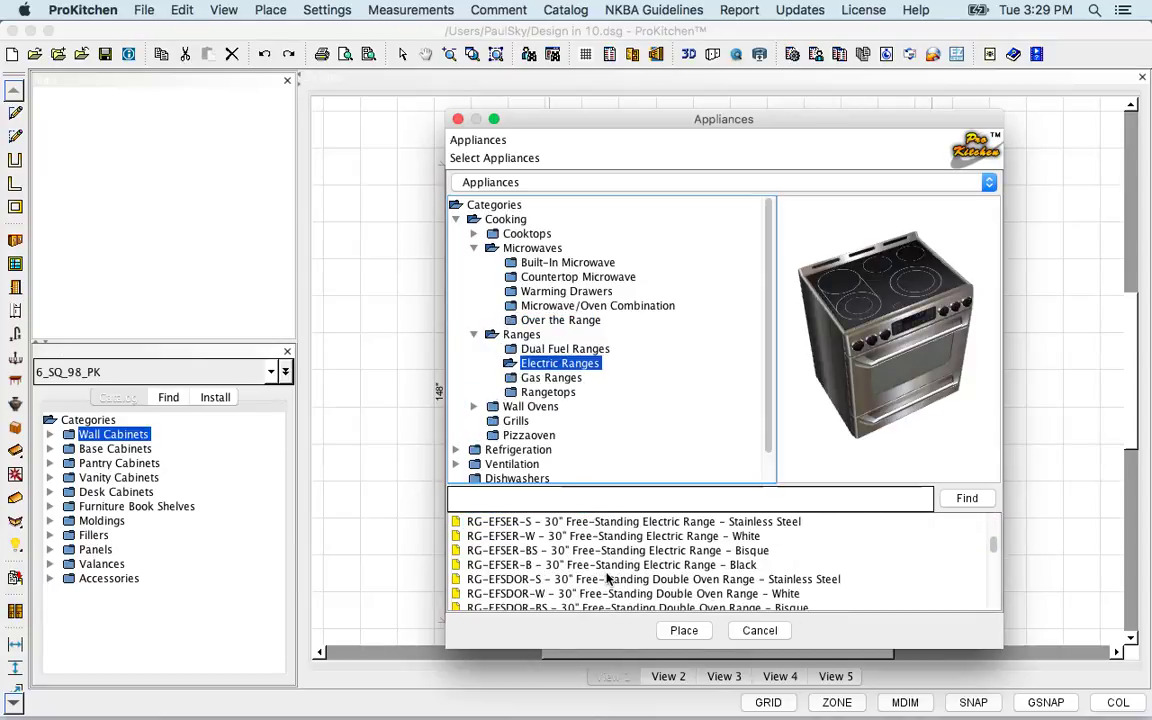
pyautogui.click(606, 566)
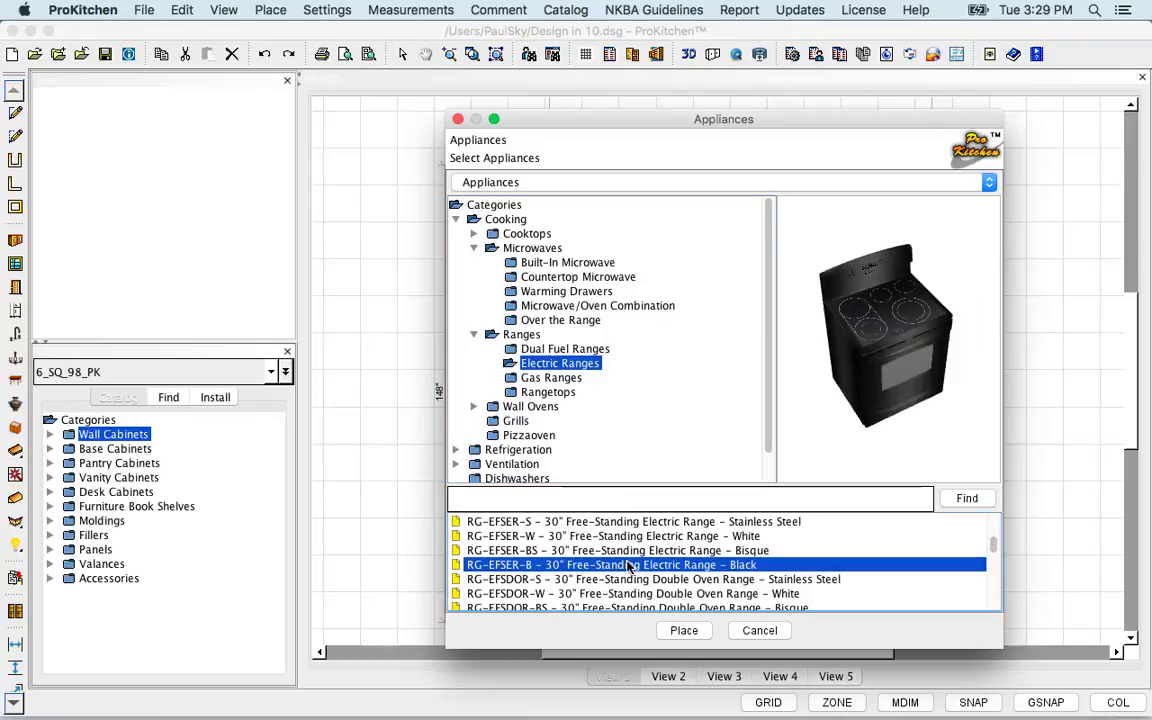
pyautogui.click(700, 631)
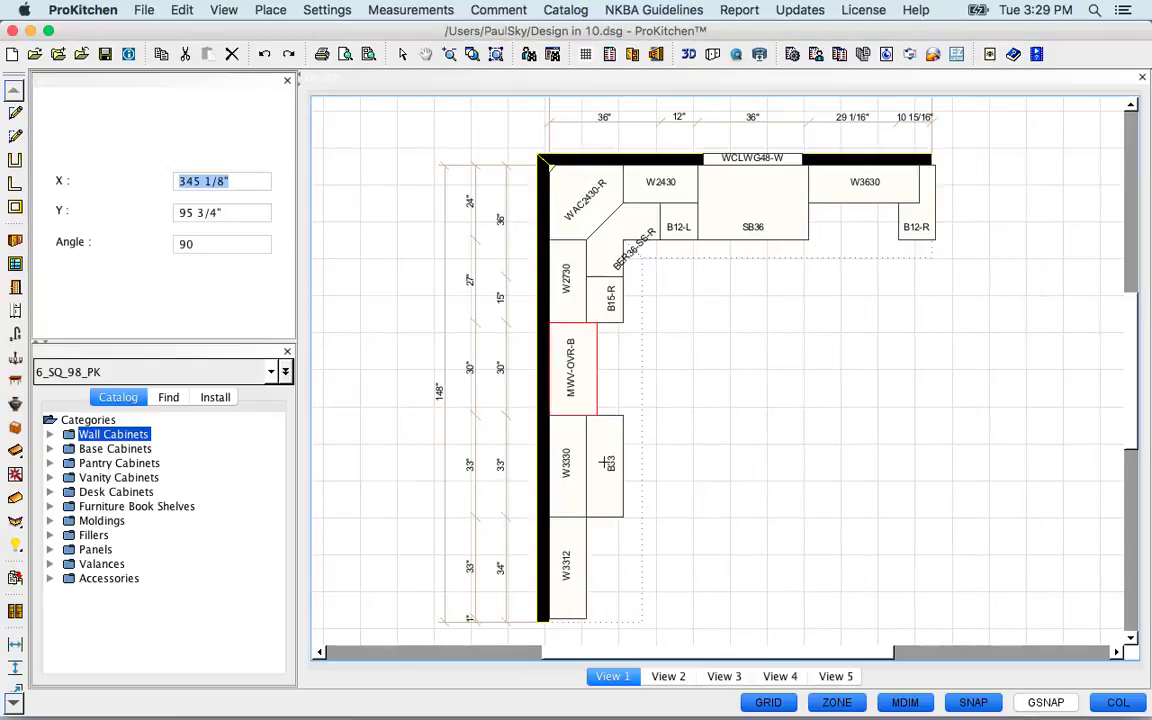
pyautogui.click(605, 399)
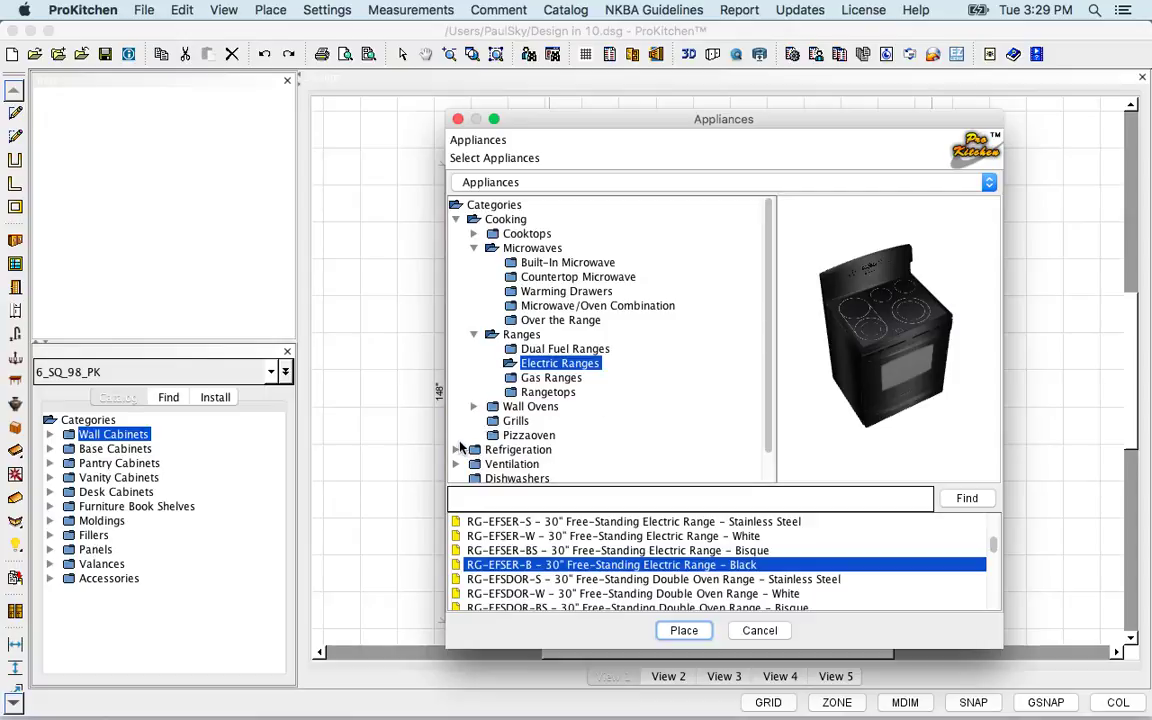
# Place a black RFG-TMWS-B top-freezer refrigerator on the 148" wall beside the B33, under the W3312 wall cabinet.
pyautogui.click(484, 450)
pyautogui.scroll(-3, 498, 457)
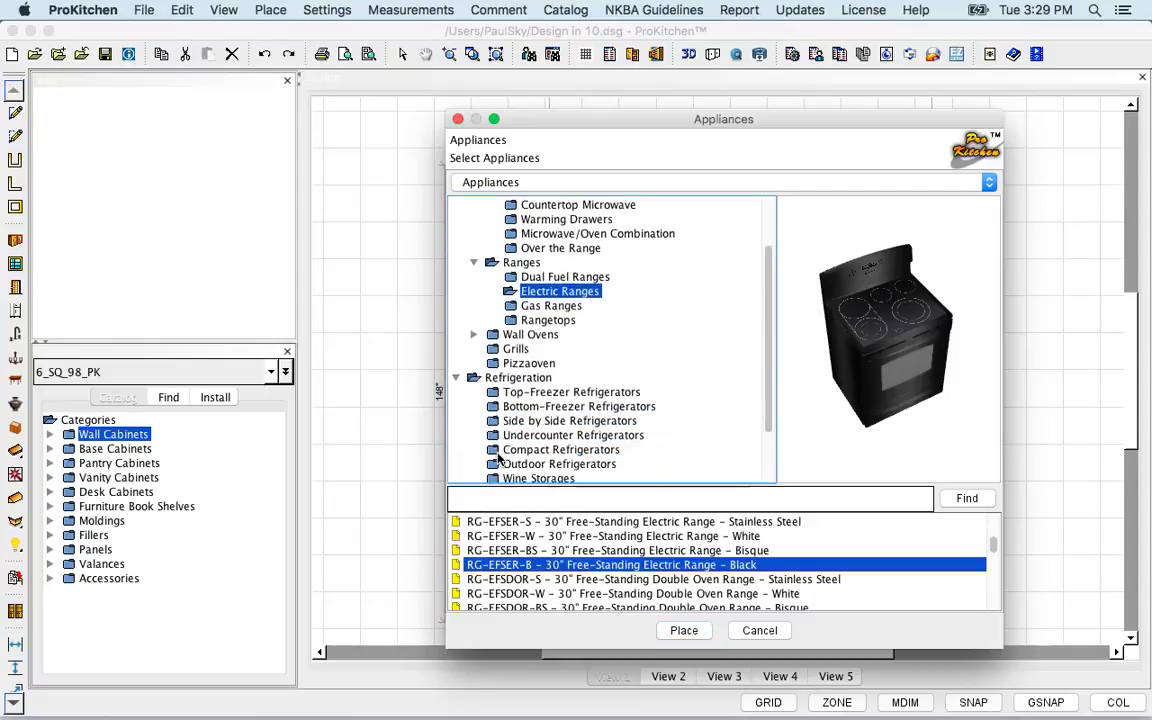
pyautogui.click(570, 378)
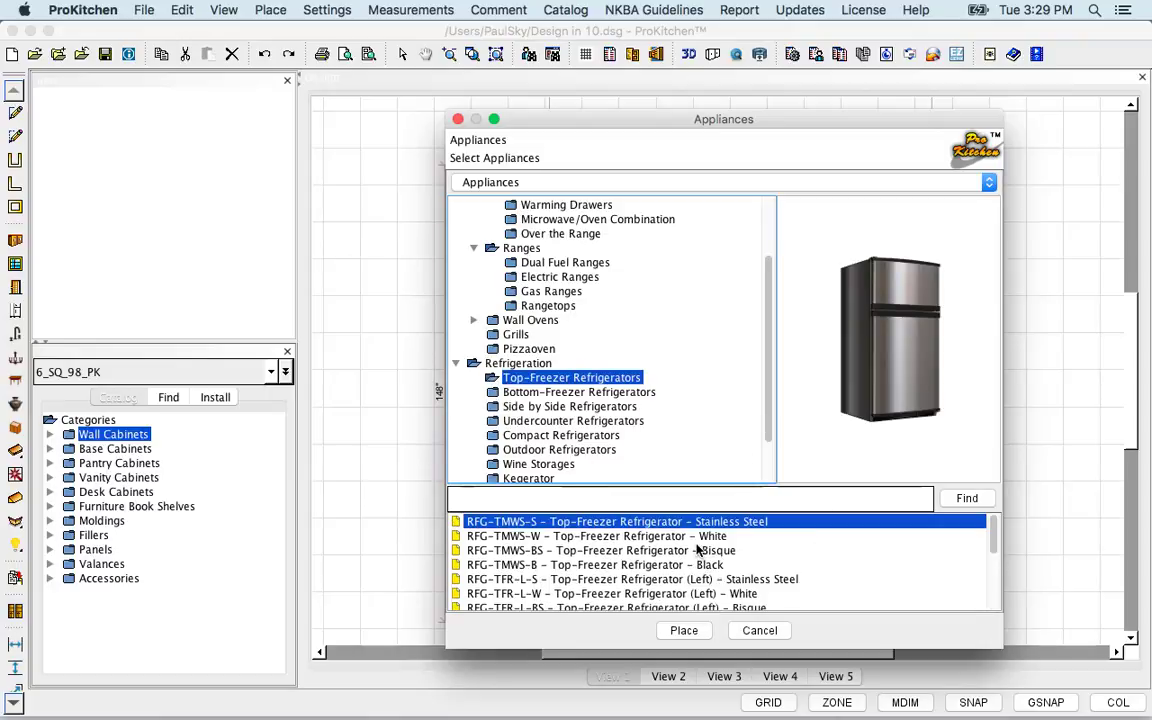
pyautogui.click(686, 565)
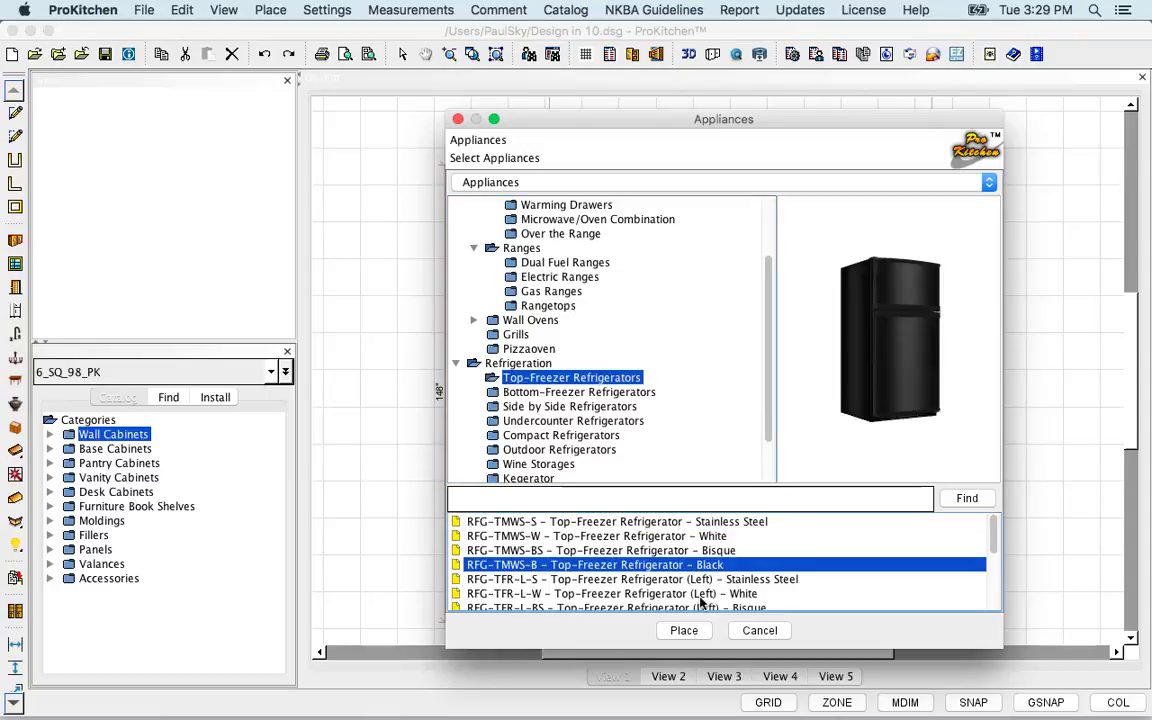
pyautogui.click(684, 630)
pyautogui.click(603, 576)
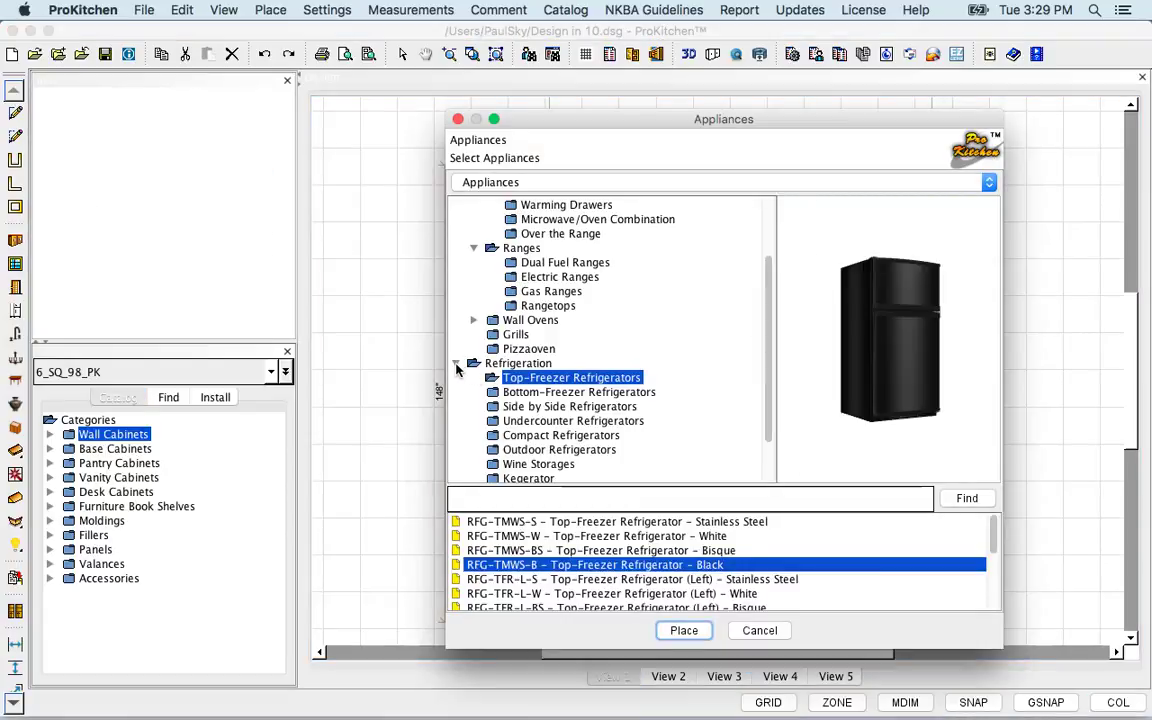
# Place a black DHW-2-B built-in 24" dishwasher right of the SB36 sink base and snap the B12-R base cabinet against it.
pyautogui.click(456, 364)
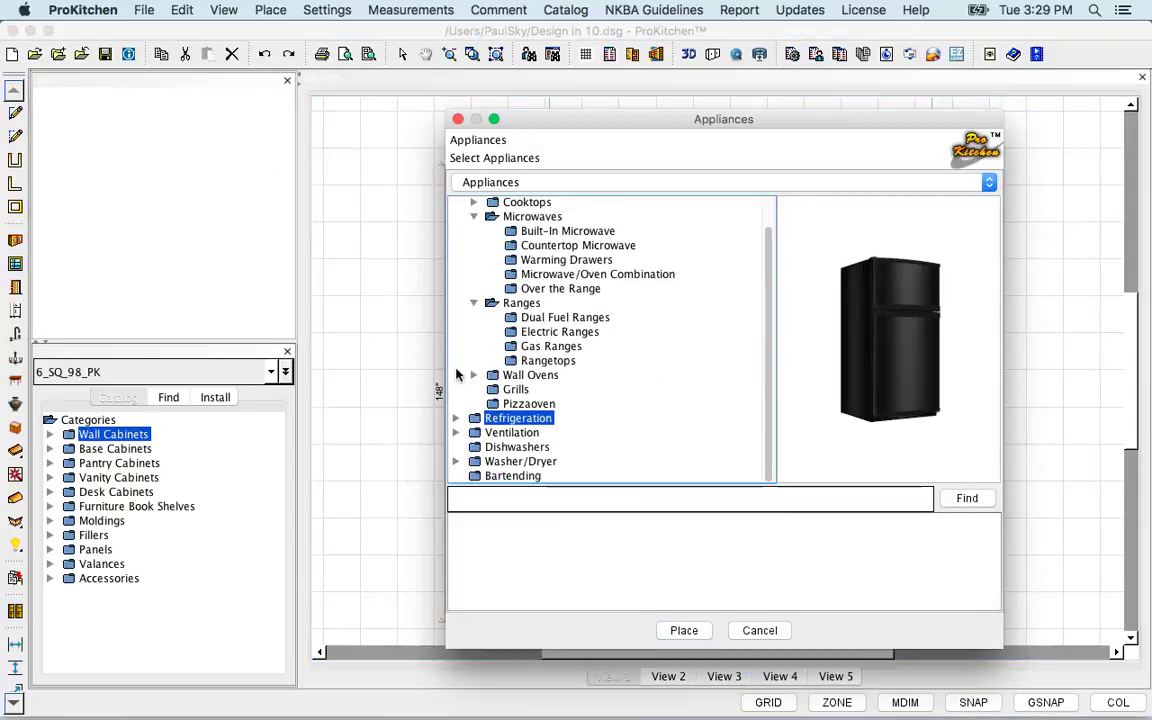
pyautogui.click(490, 447)
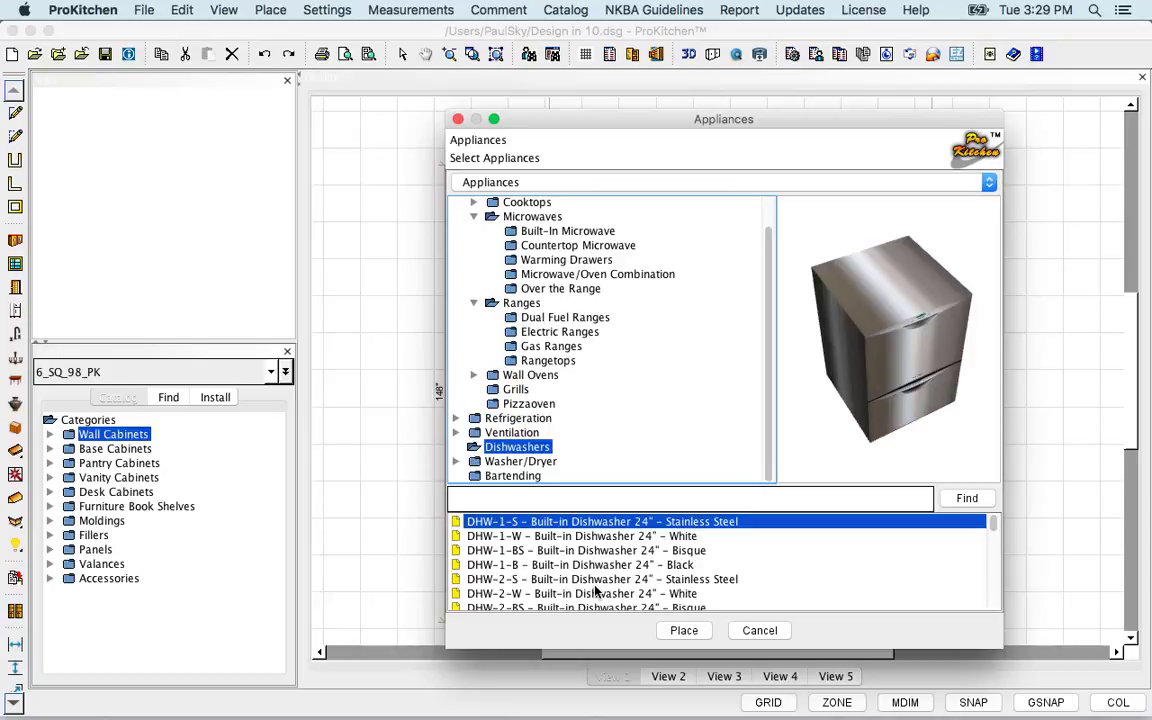
pyautogui.scroll(-2, 596, 590)
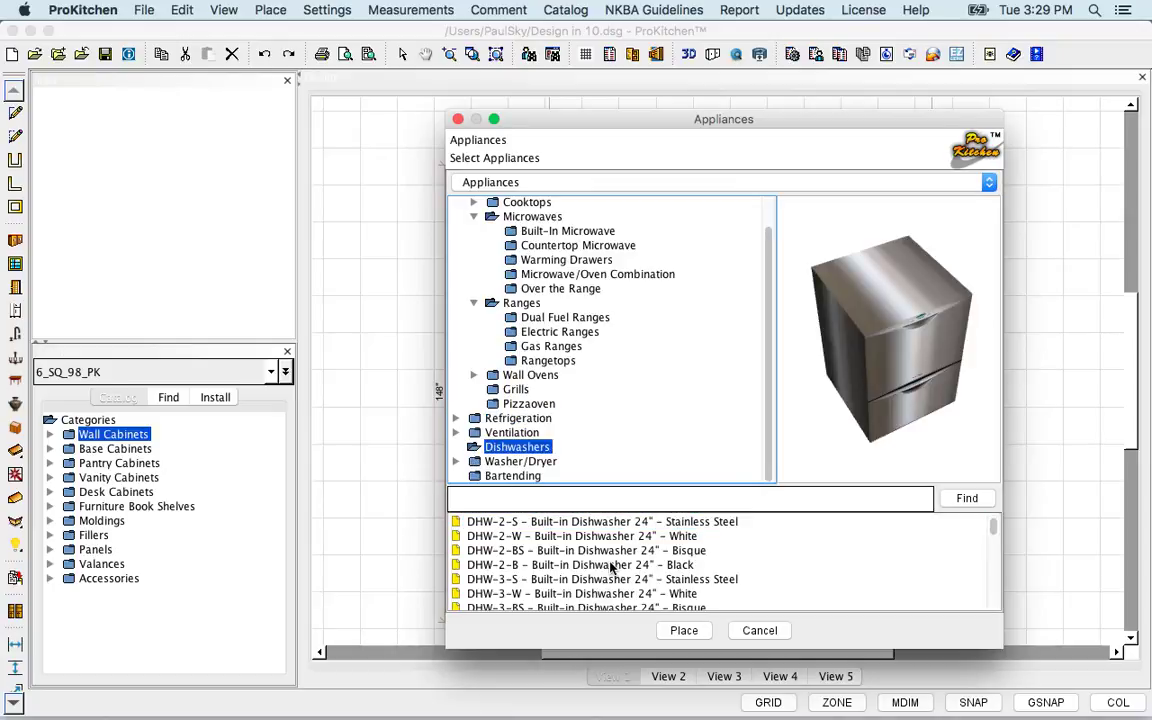
pyautogui.click(612, 565)
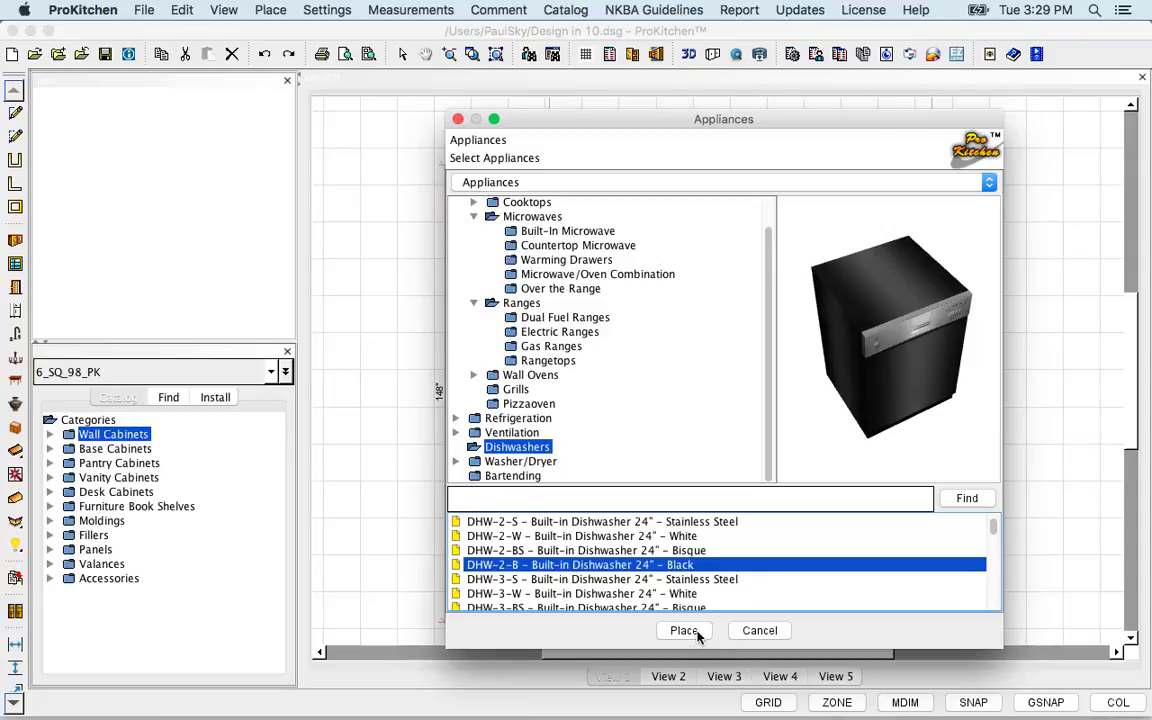
pyautogui.click(684, 631)
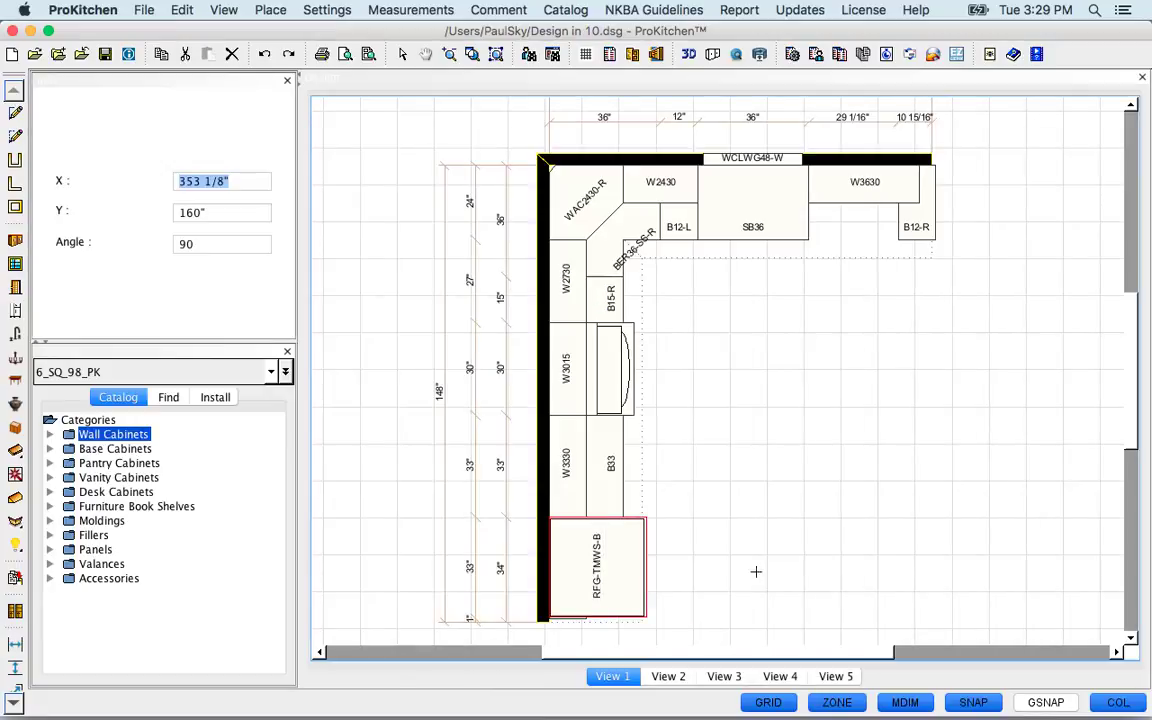
pyautogui.click(783, 253)
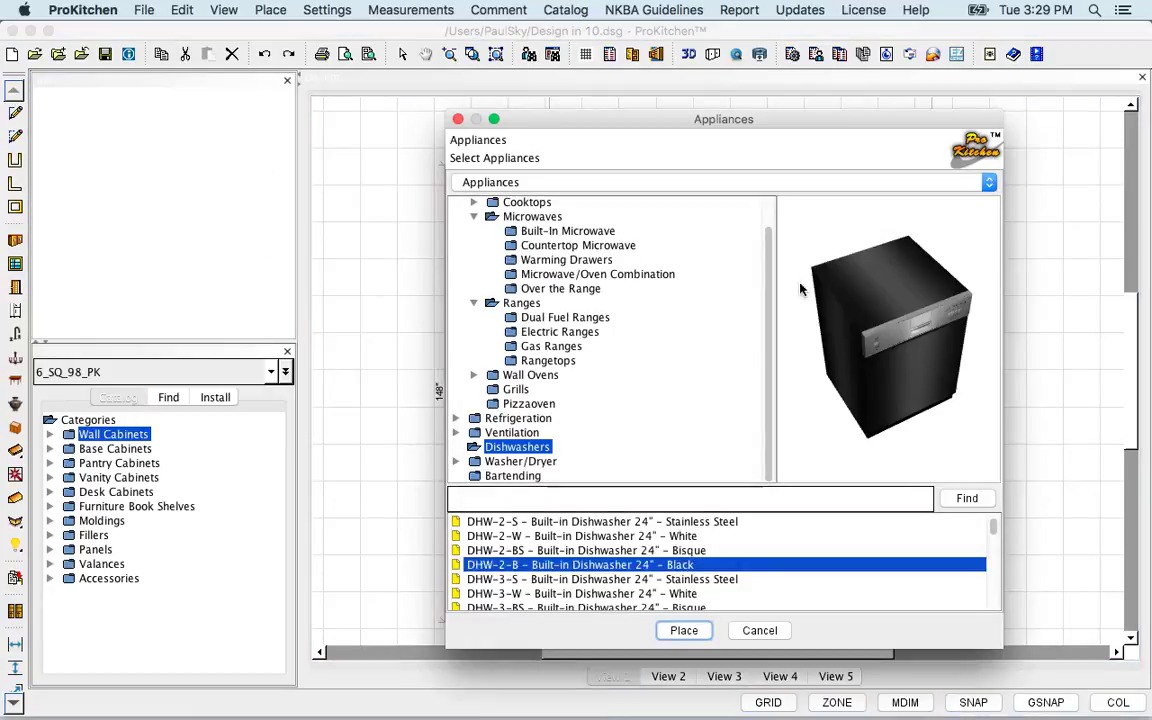
pyautogui.click(759, 631)
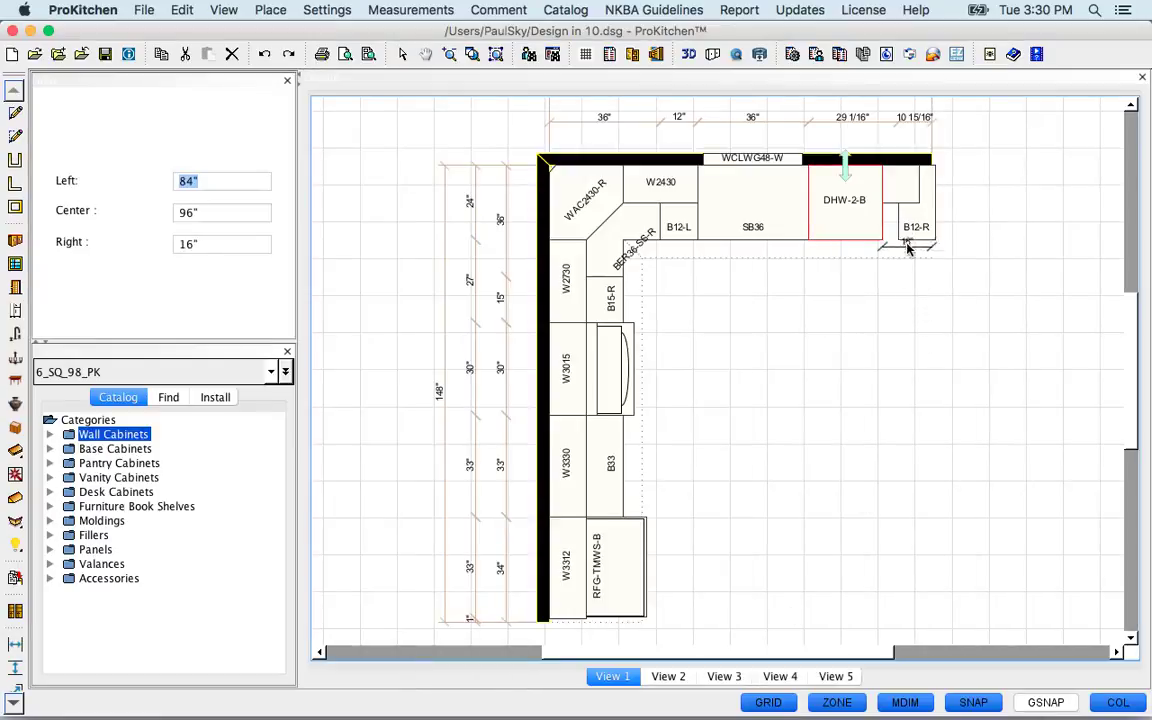
pyautogui.click(853, 250)
pyautogui.click(862, 290)
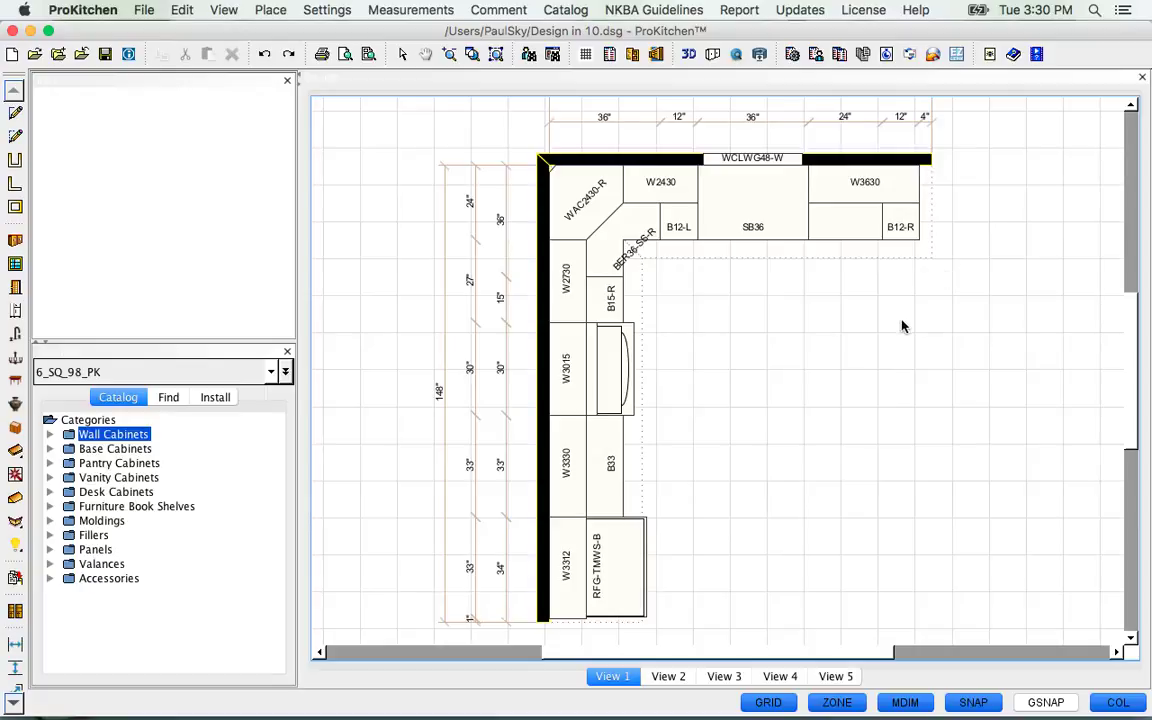
# Add a KF-02 kitchen faucet from the Plumbing catalog to the SB36 sink base's attributes.
pyautogui.click(731, 204)
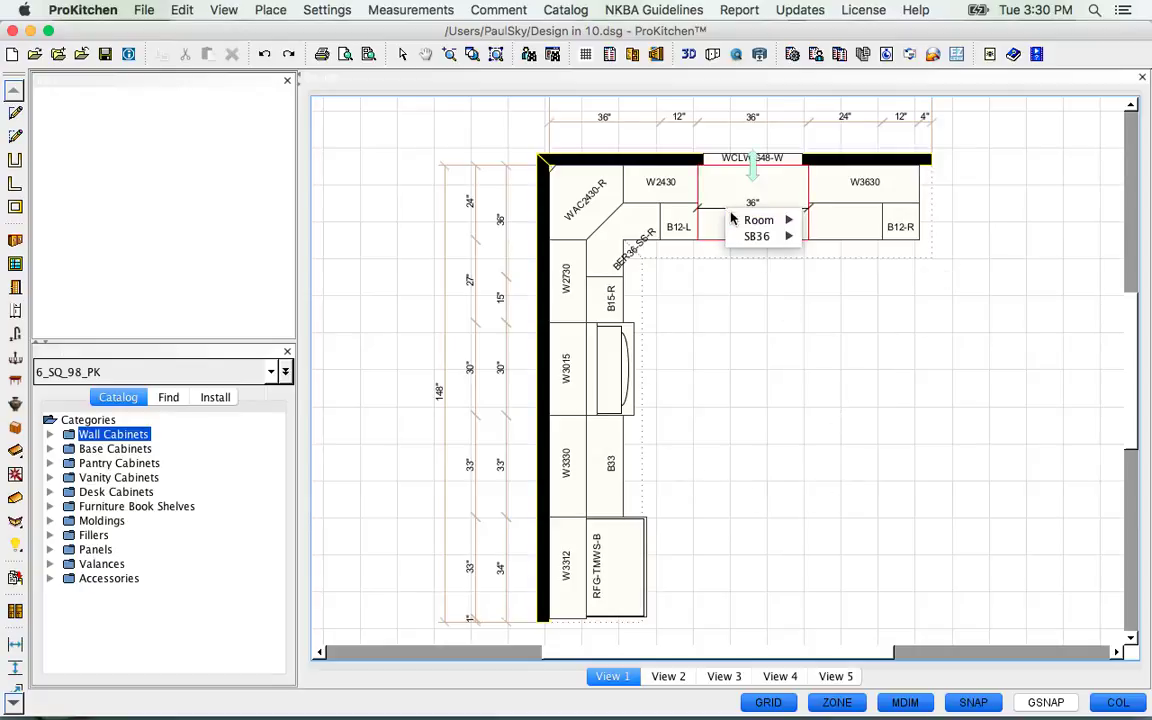
pyautogui.rightClick(737, 221)
pyautogui.moveTo(770, 244)
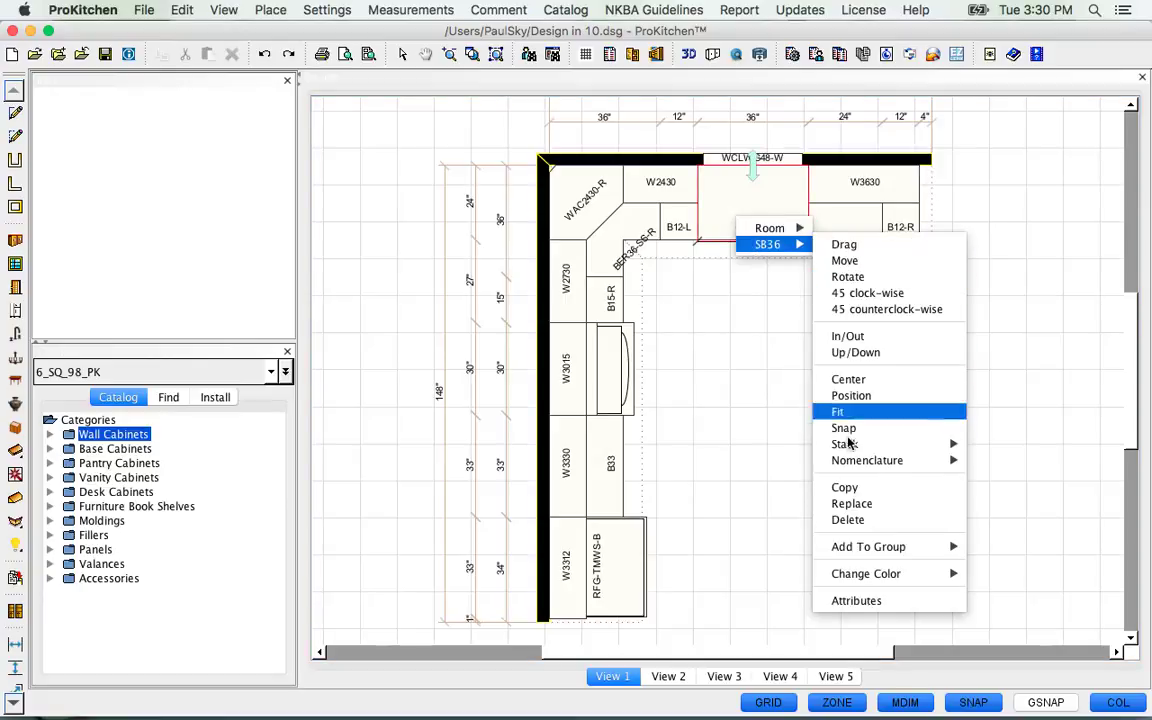
pyautogui.click(856, 613)
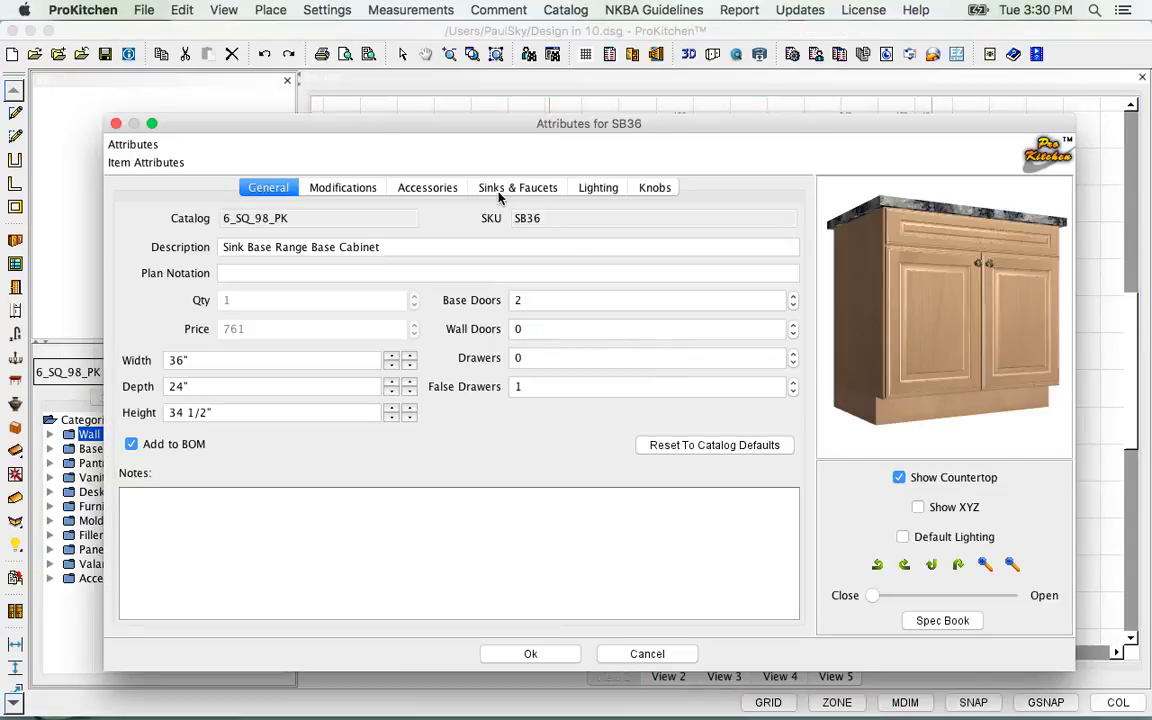
pyautogui.click(498, 190)
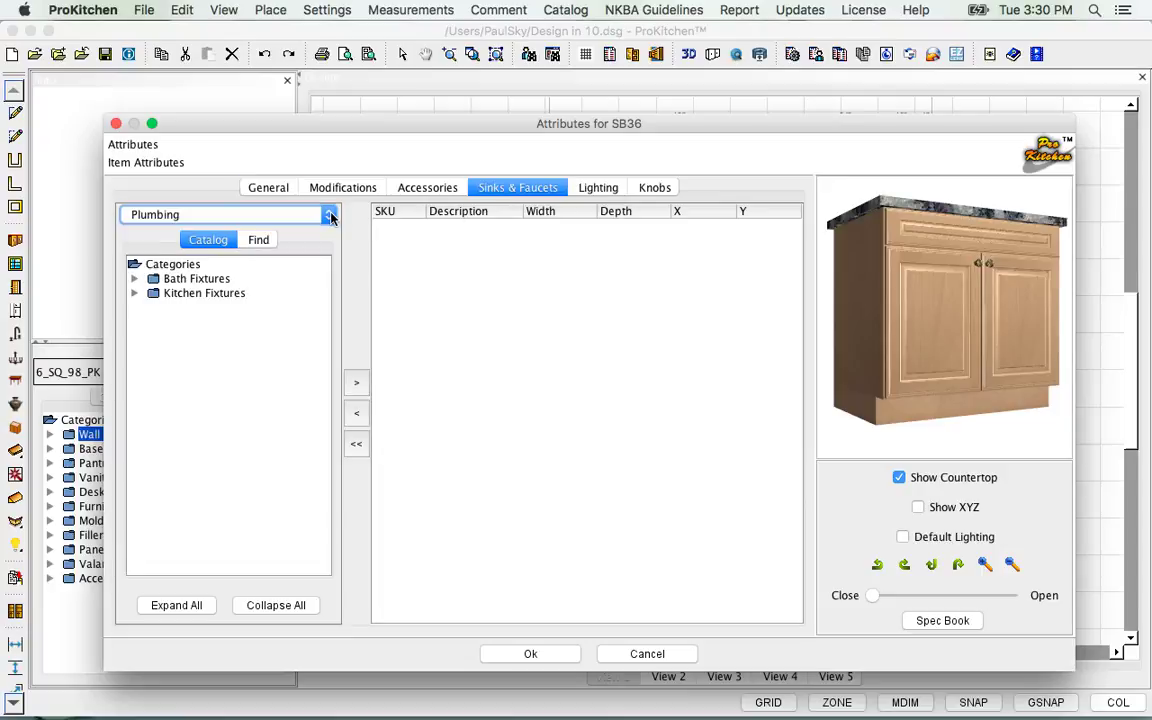
pyautogui.click(329, 216)
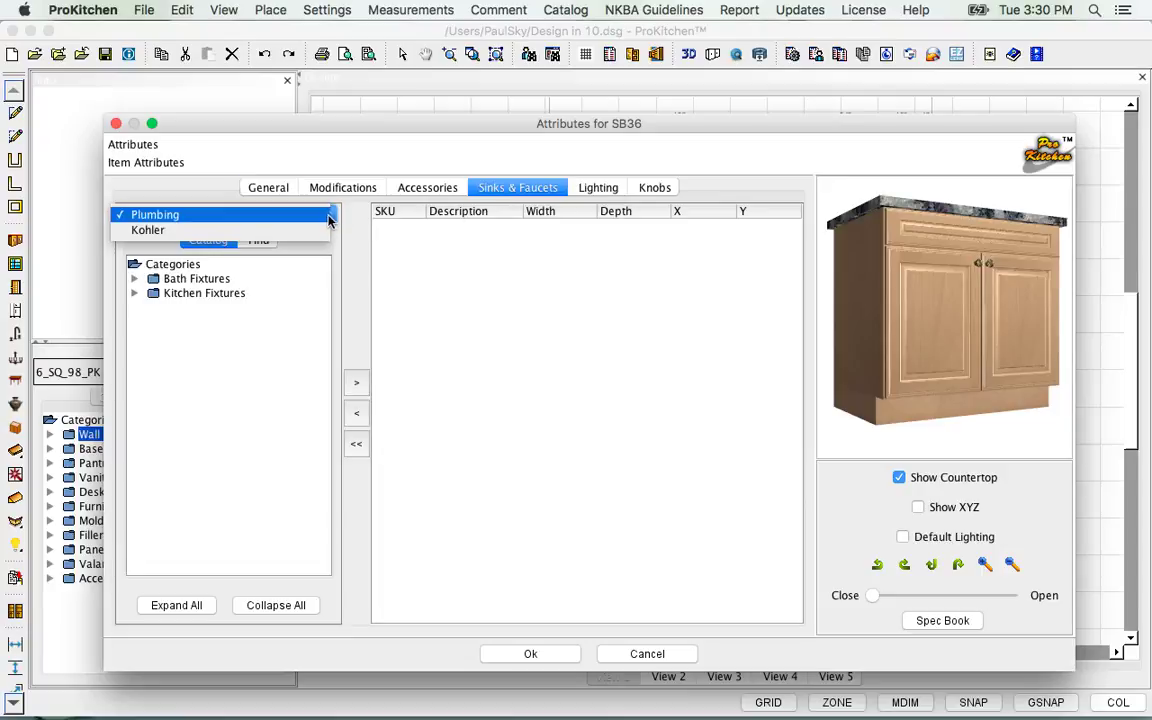
pyautogui.click(225, 215)
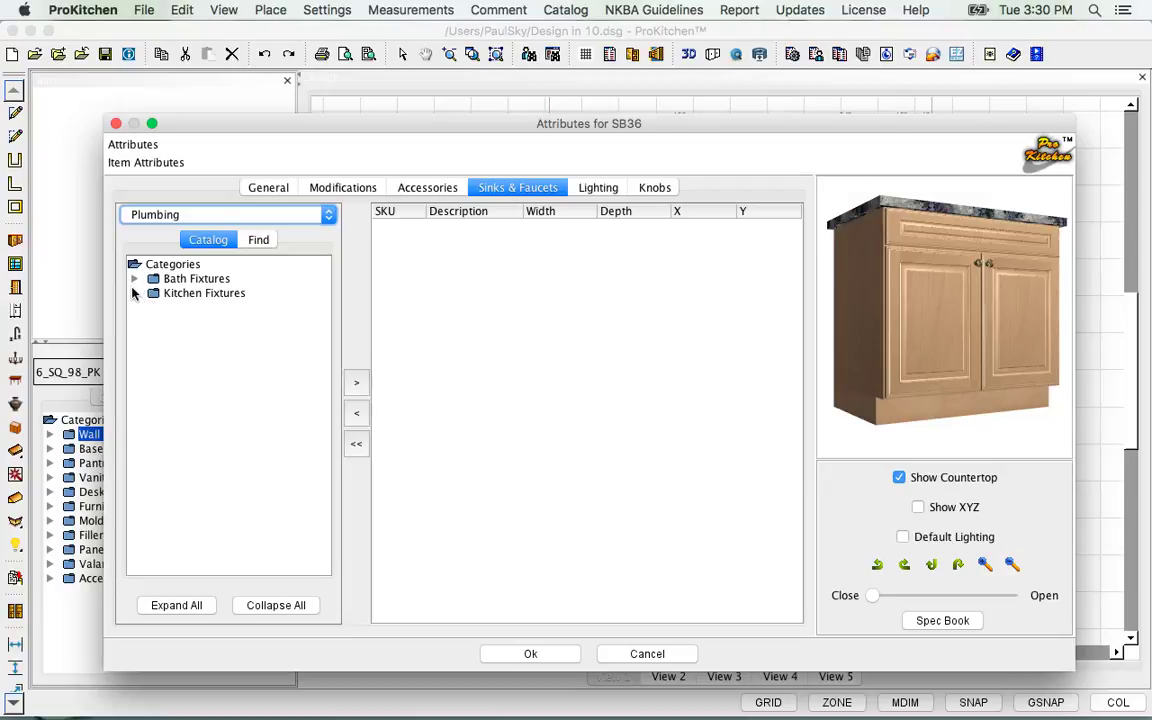
pyautogui.click(134, 293)
pyautogui.click(151, 310)
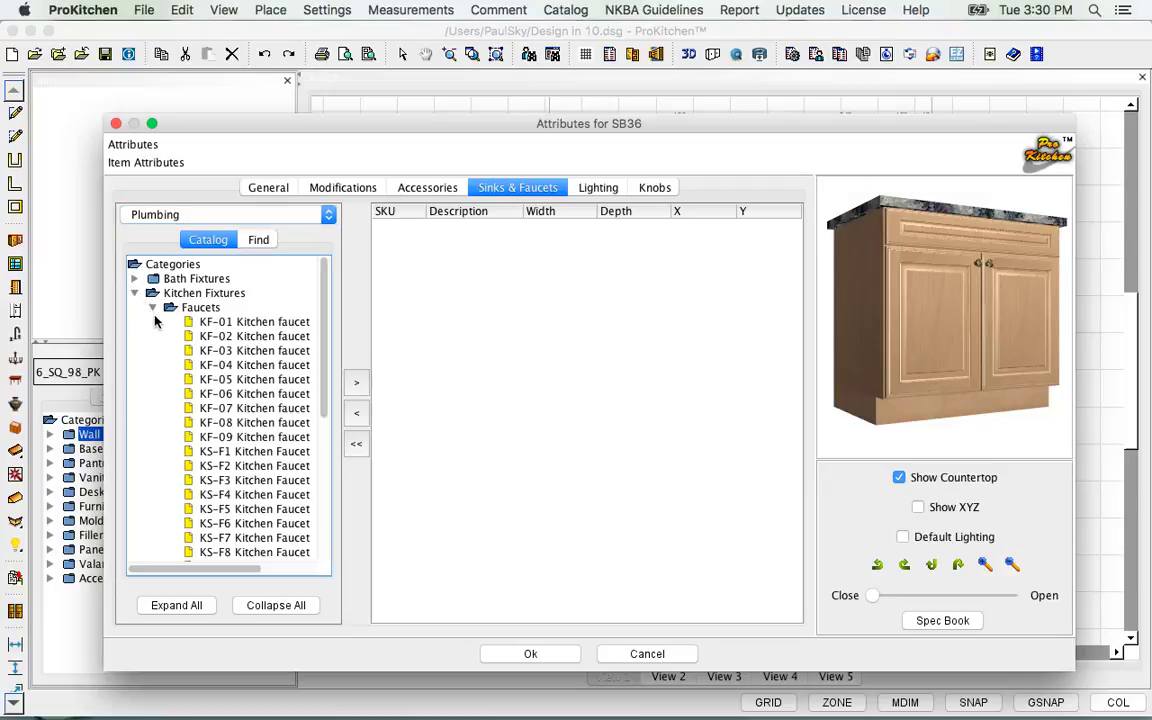
pyautogui.doubleClick(266, 345)
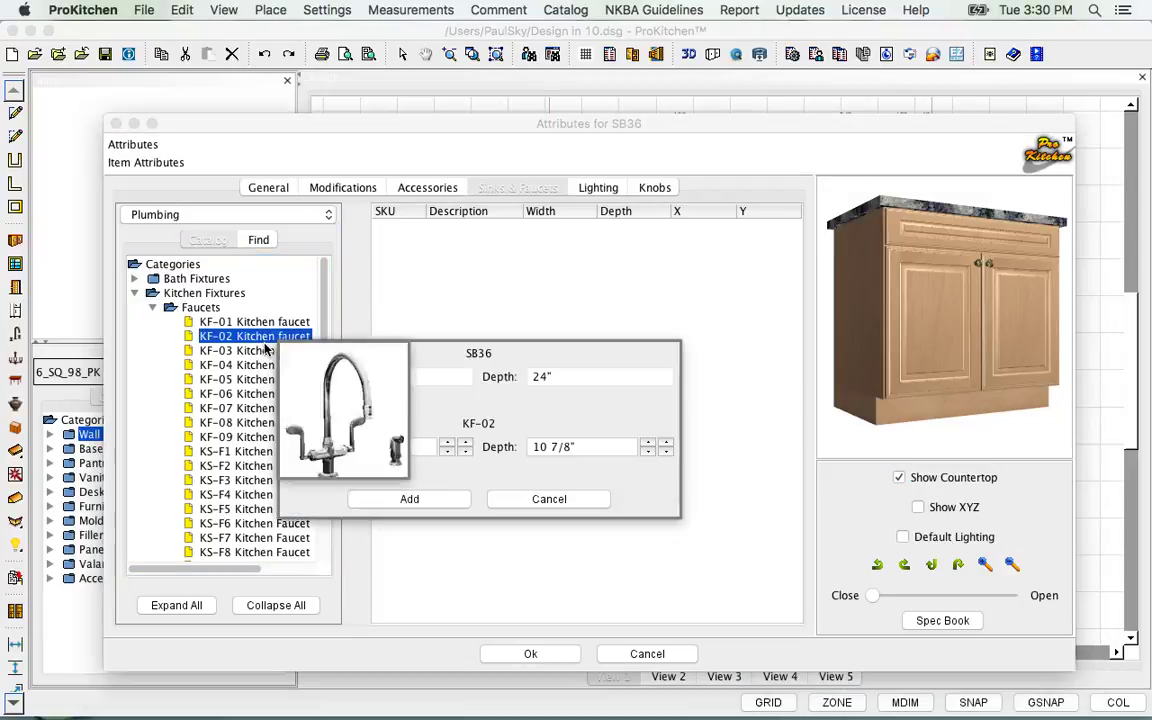
pyautogui.click(410, 500)
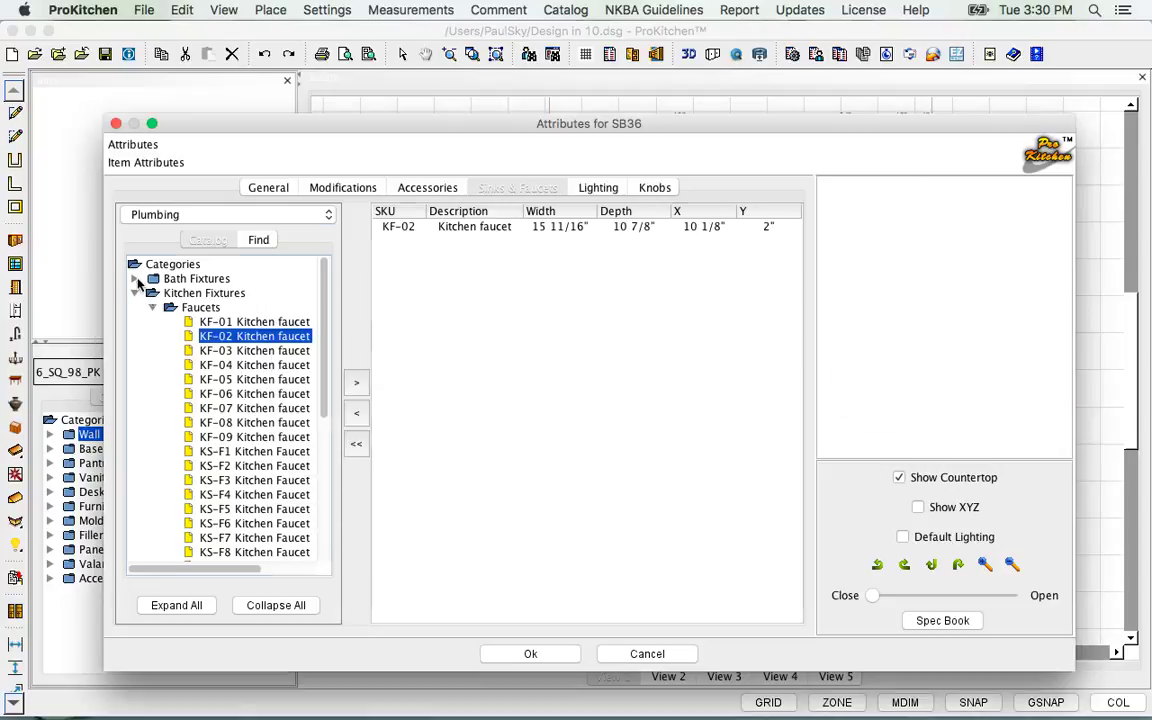
# Add a 2BUMS-01 two-basin metal sink, 33" wide and 18" deep, to the SB36 sink base and apply the attributes.
pyautogui.click(152, 307)
pyautogui.click(152, 322)
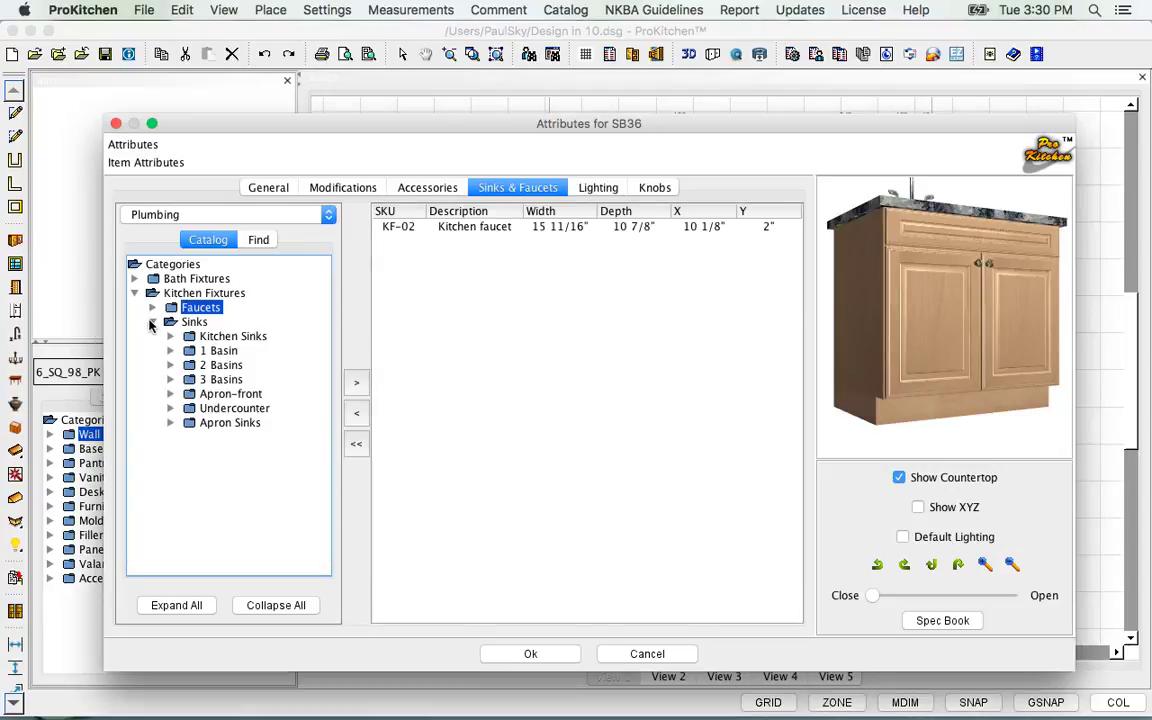
pyautogui.click(171, 366)
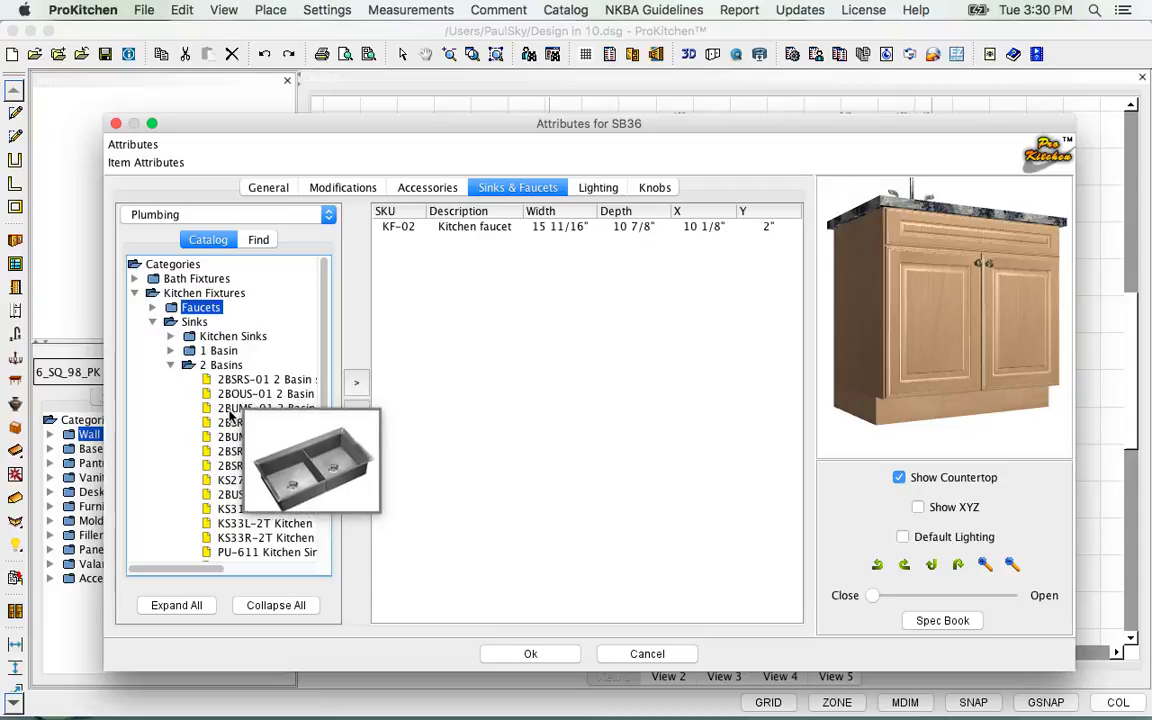
pyautogui.moveTo(232, 426)
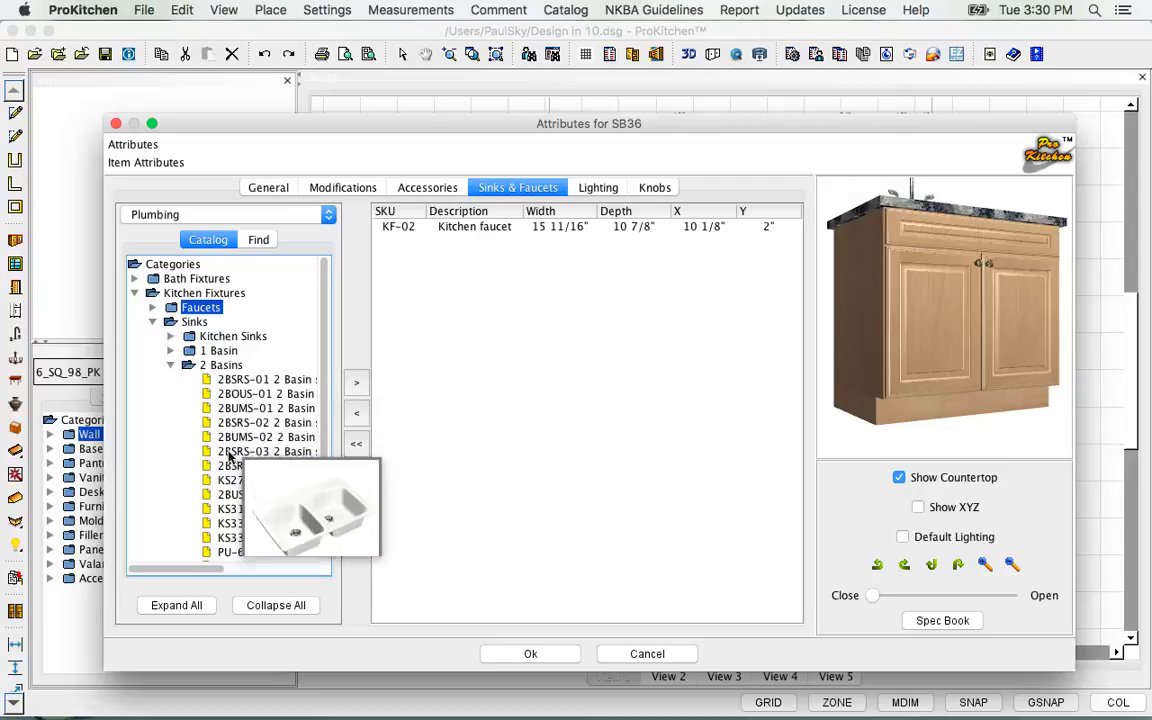
pyautogui.doubleClick(232, 410)
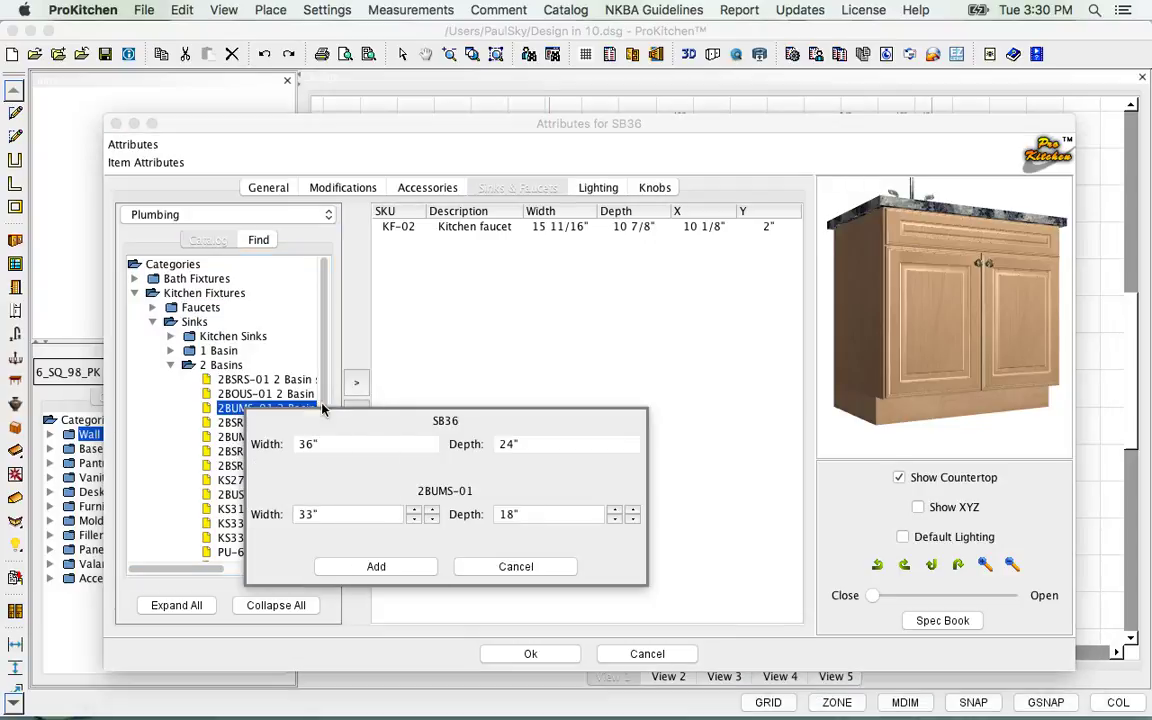
pyautogui.click(376, 567)
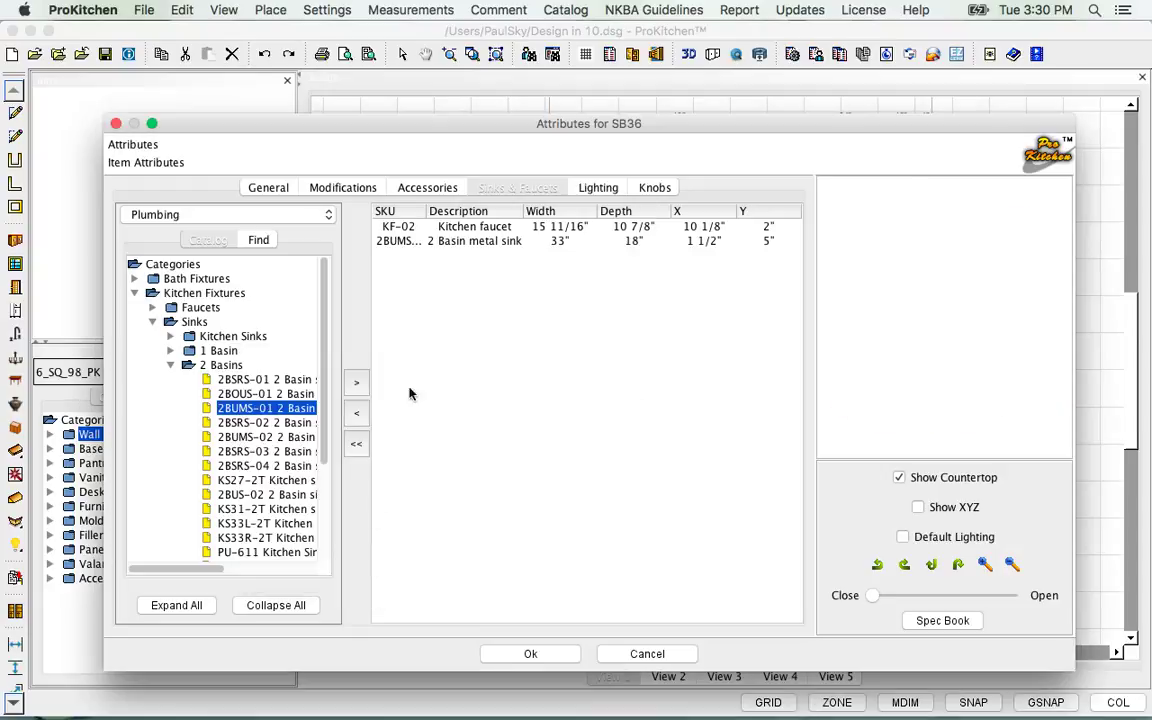
pyautogui.moveTo(845, 250); pyautogui.dragTo(925, 368)
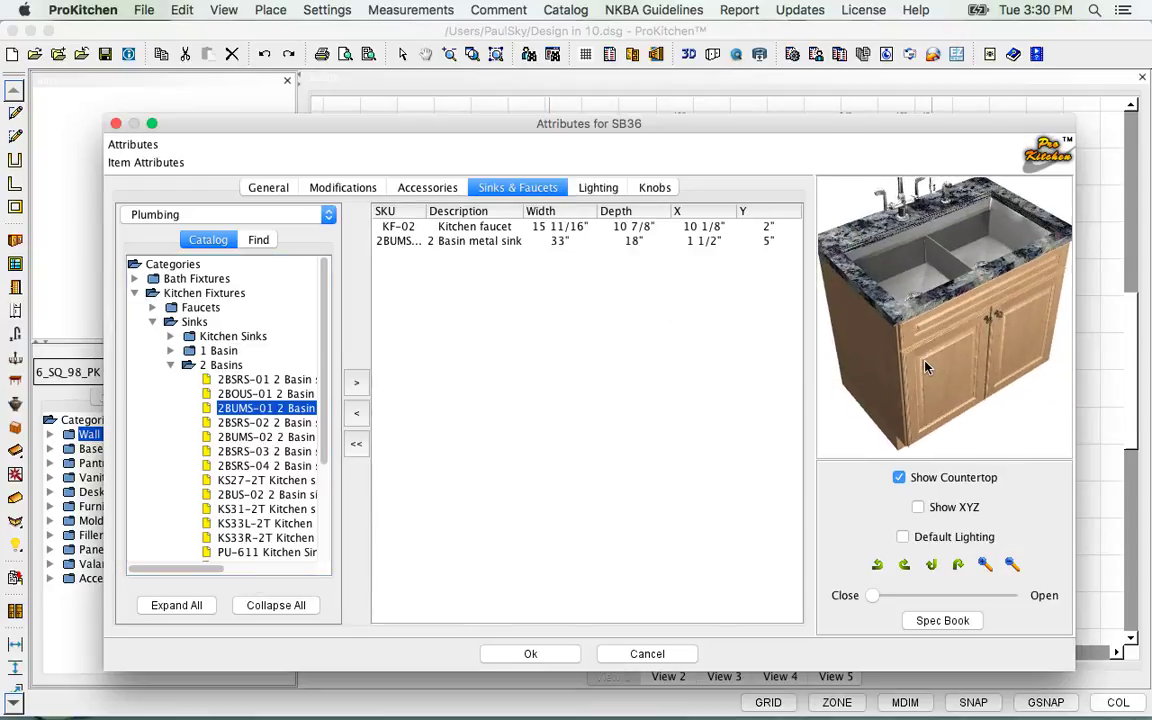
pyautogui.scroll(2, 930, 365)
pyautogui.scroll(-3, 958, 361)
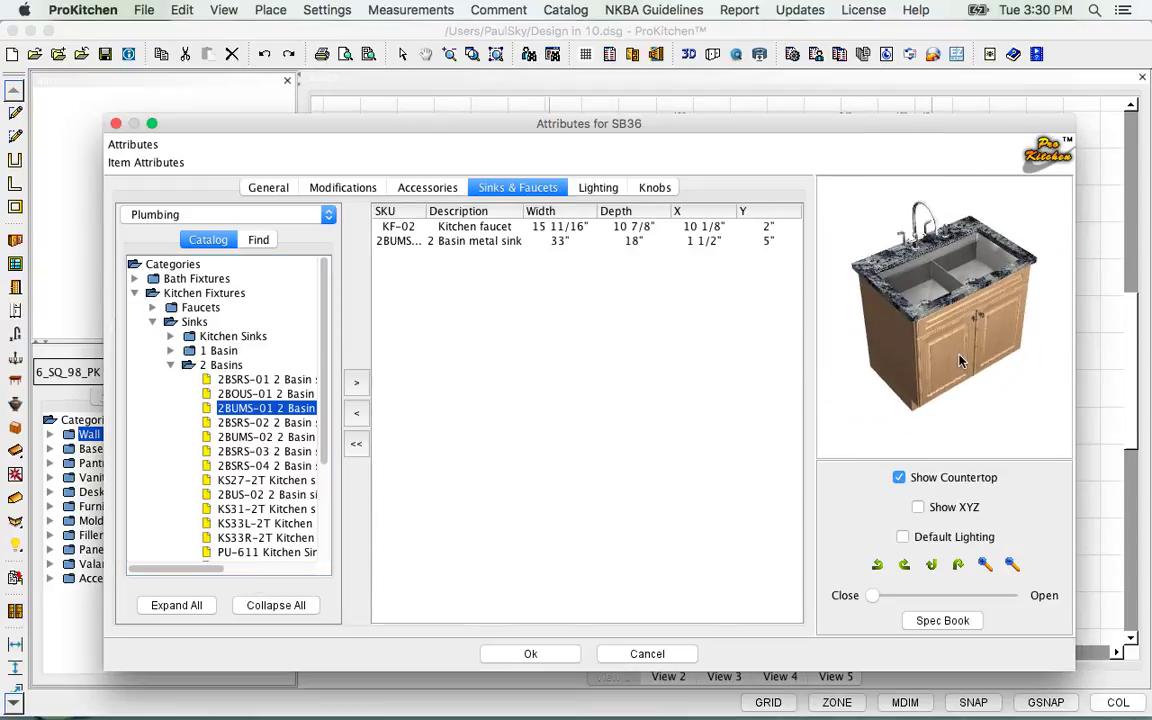
pyautogui.moveTo(958, 361); pyautogui.dragTo(862, 320)
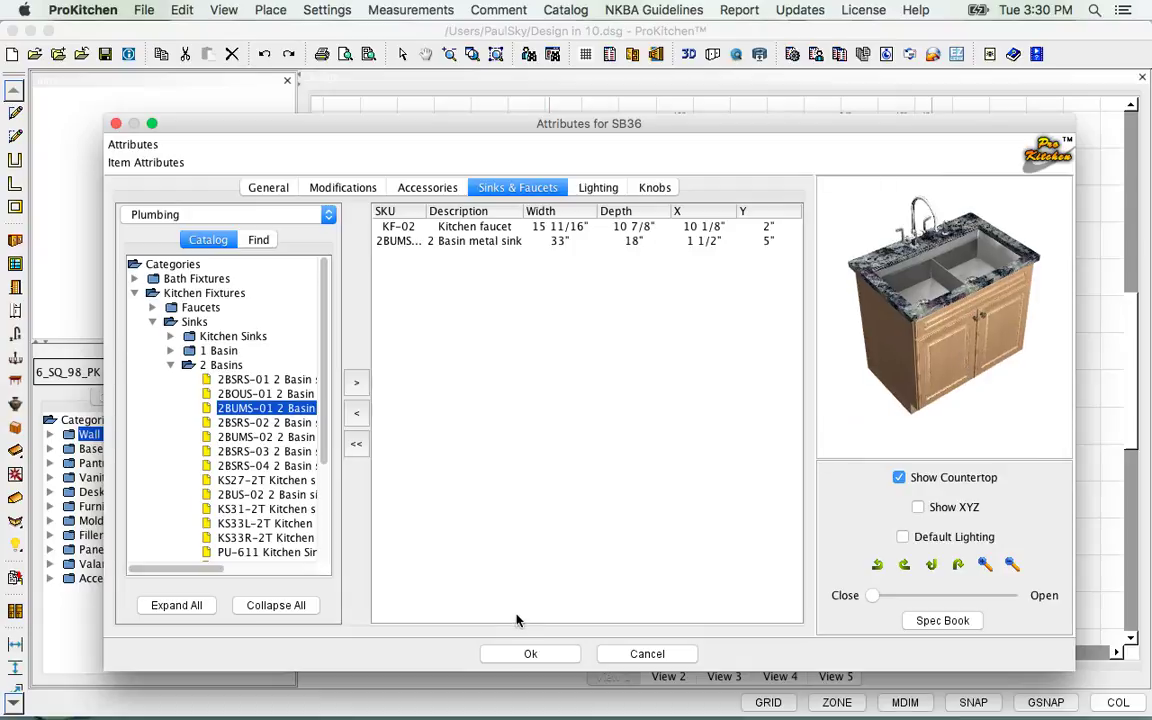
pyautogui.click(530, 654)
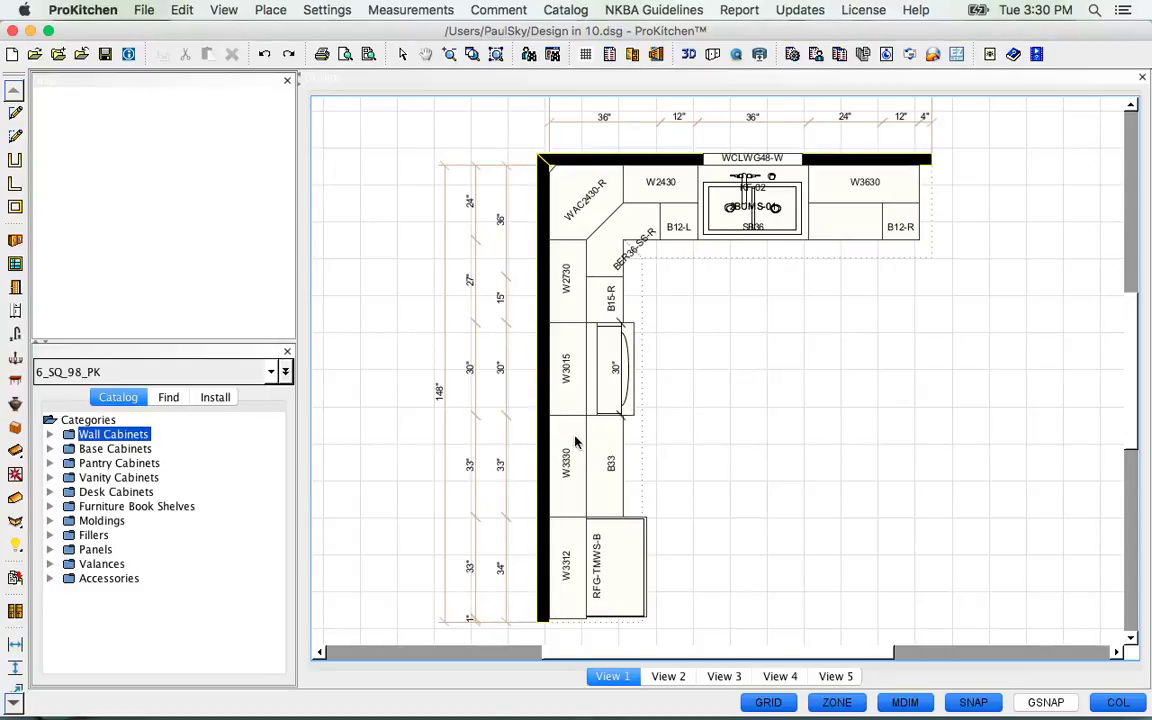
# In an elevation of the 148" wall, raise the over-range microwave against the W3015 wall cabinet, 27" from the top.
pyautogui.click(545, 460)
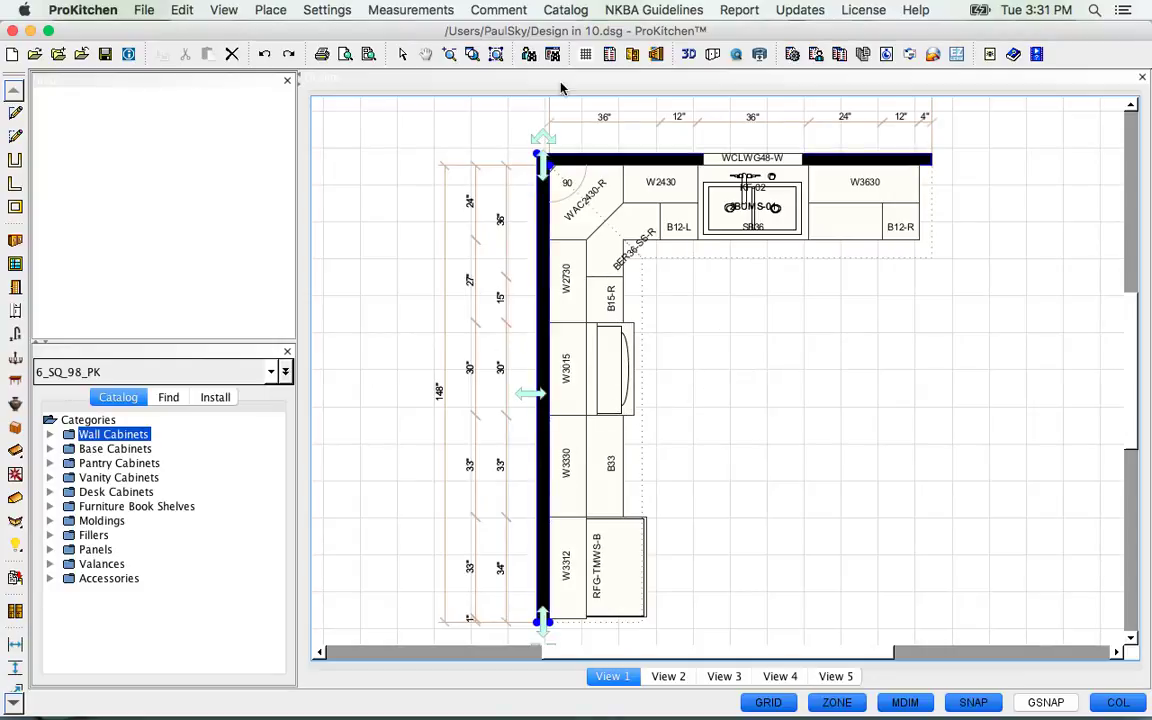
pyautogui.click(656, 54)
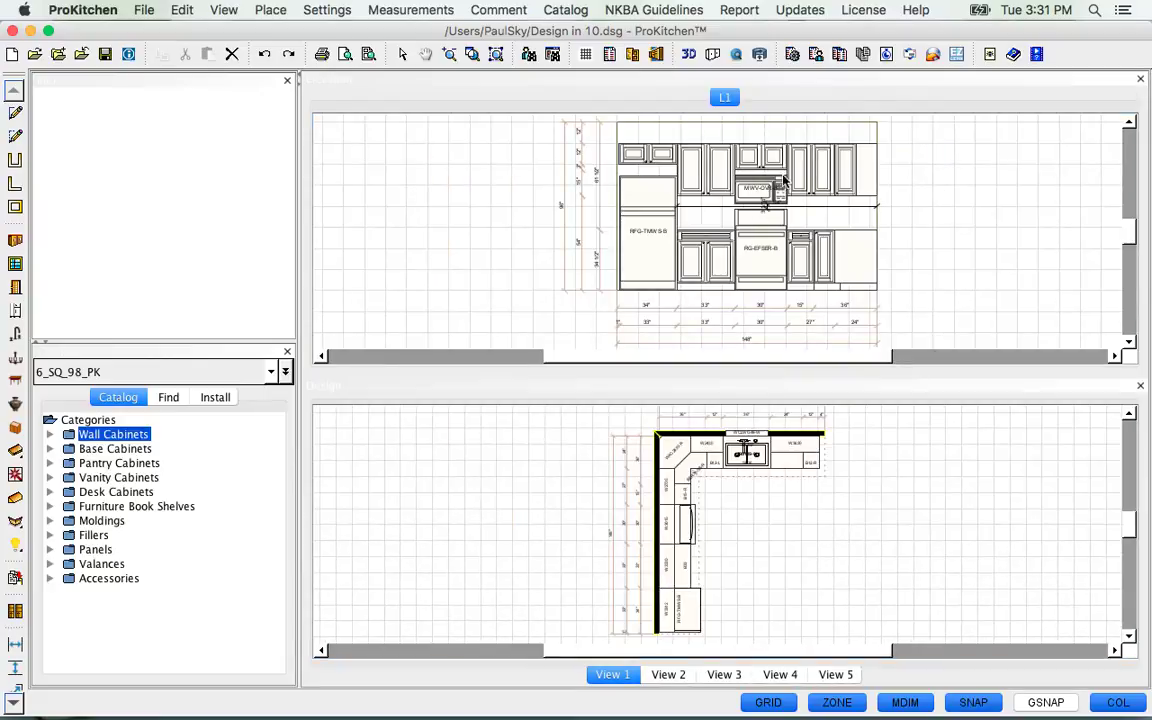
pyautogui.scroll(5, 760, 182)
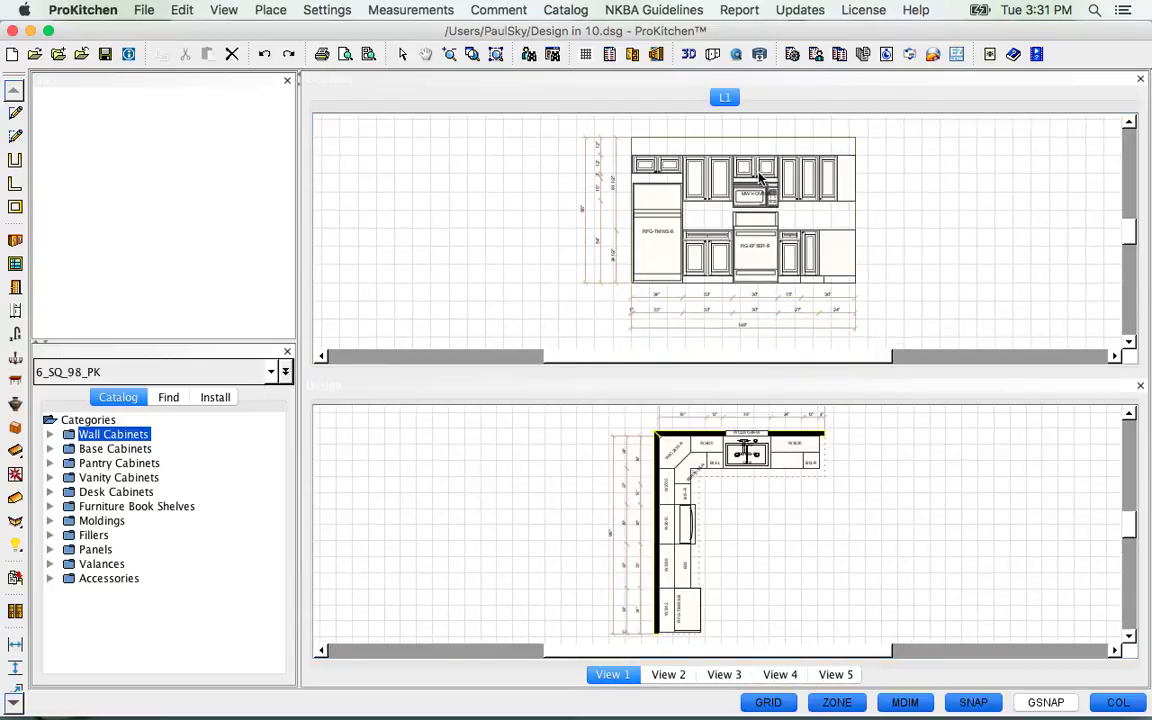
pyautogui.scroll(2, 760, 182)
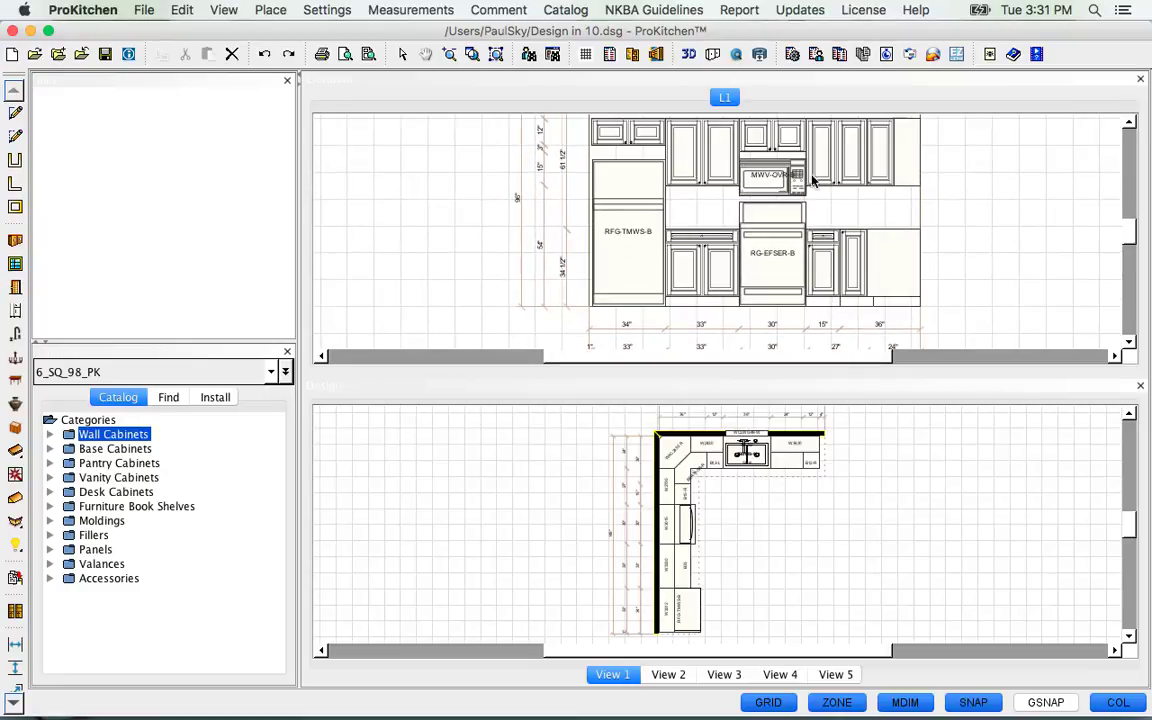
pyautogui.scroll(3, 1015, 214)
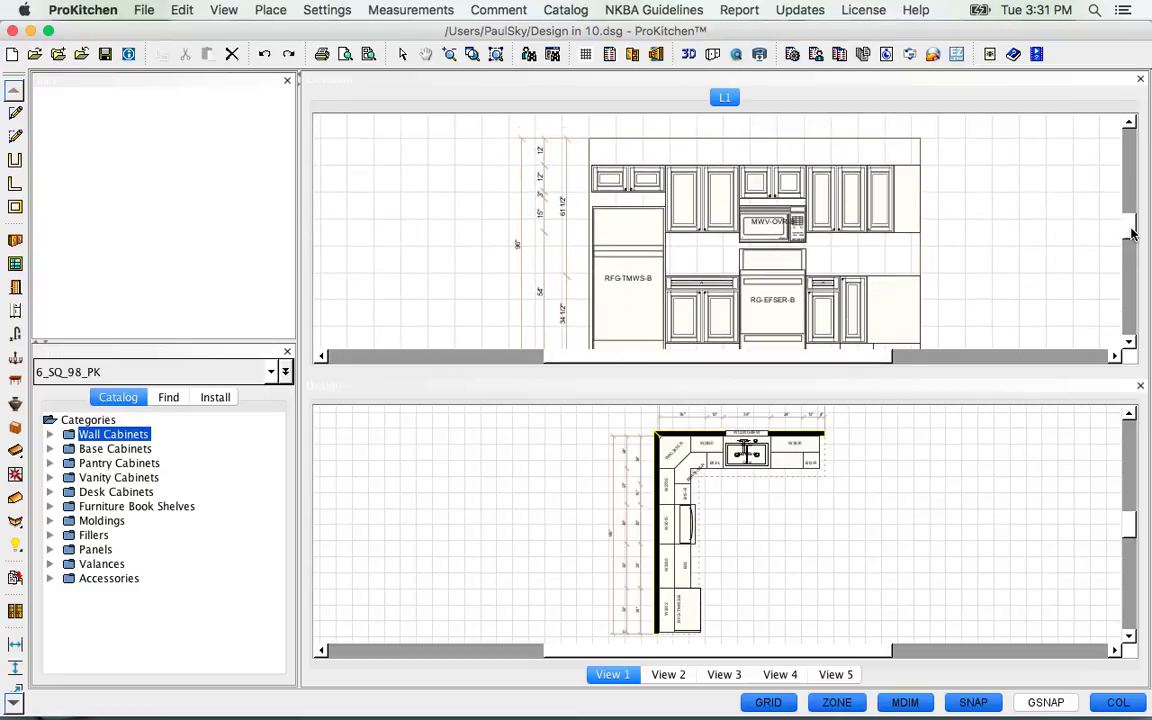
pyautogui.click(768, 238)
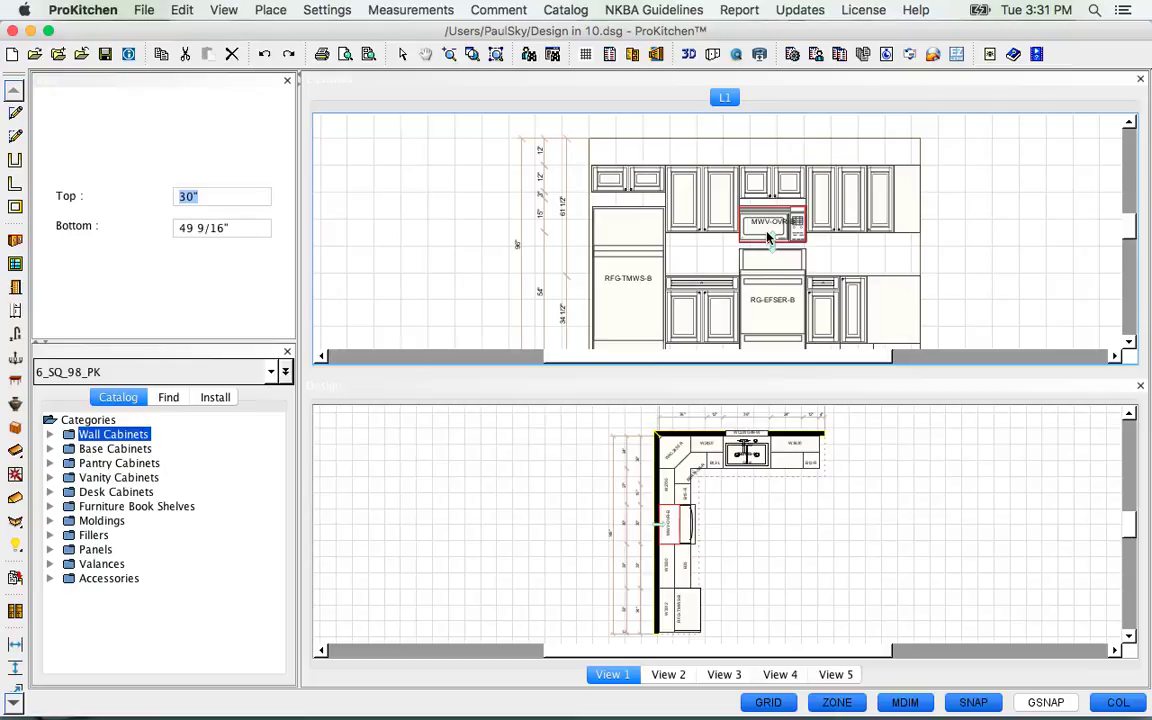
pyautogui.moveTo(771, 245); pyautogui.dragTo(768, 200)
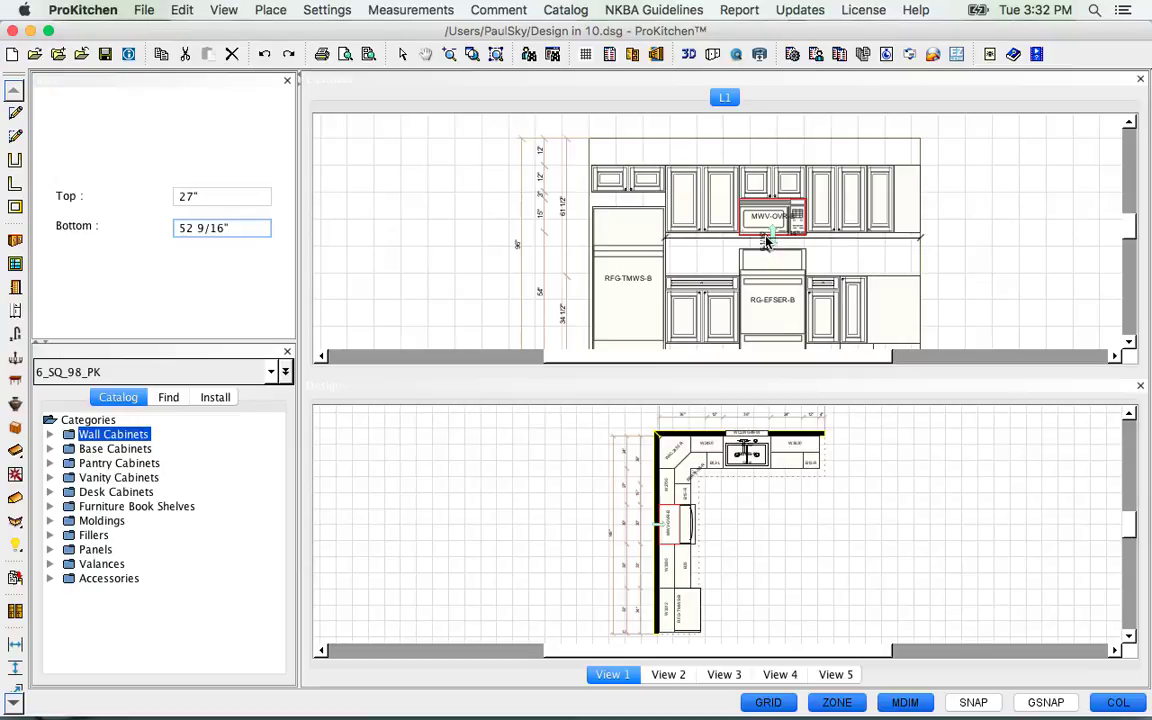
# Open an elevation of the wall that holds the casement window and sink base.
pyautogui.click(673, 443)
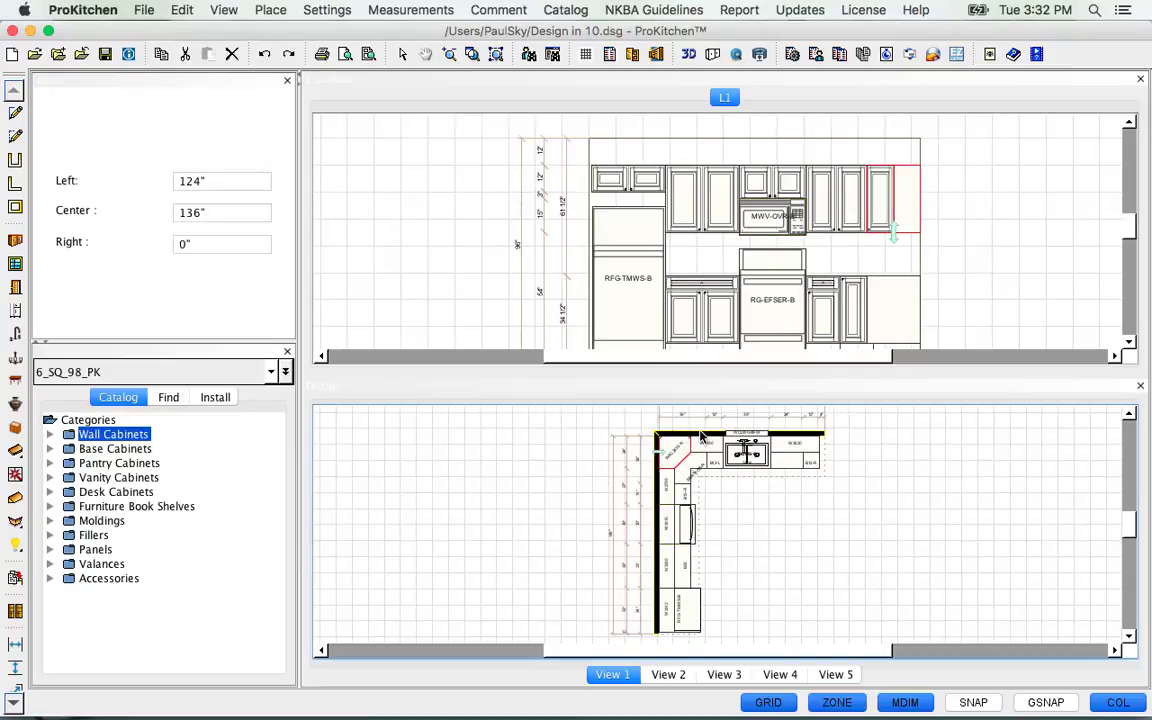
pyautogui.click(700, 436)
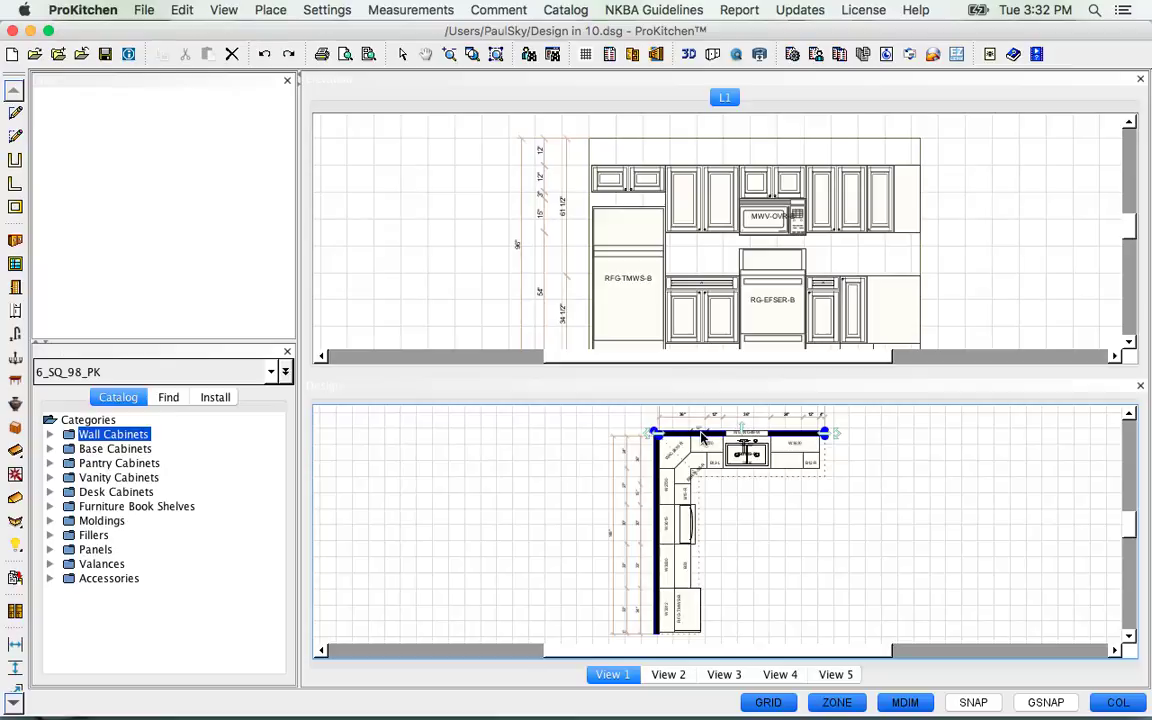
pyautogui.click(654, 56)
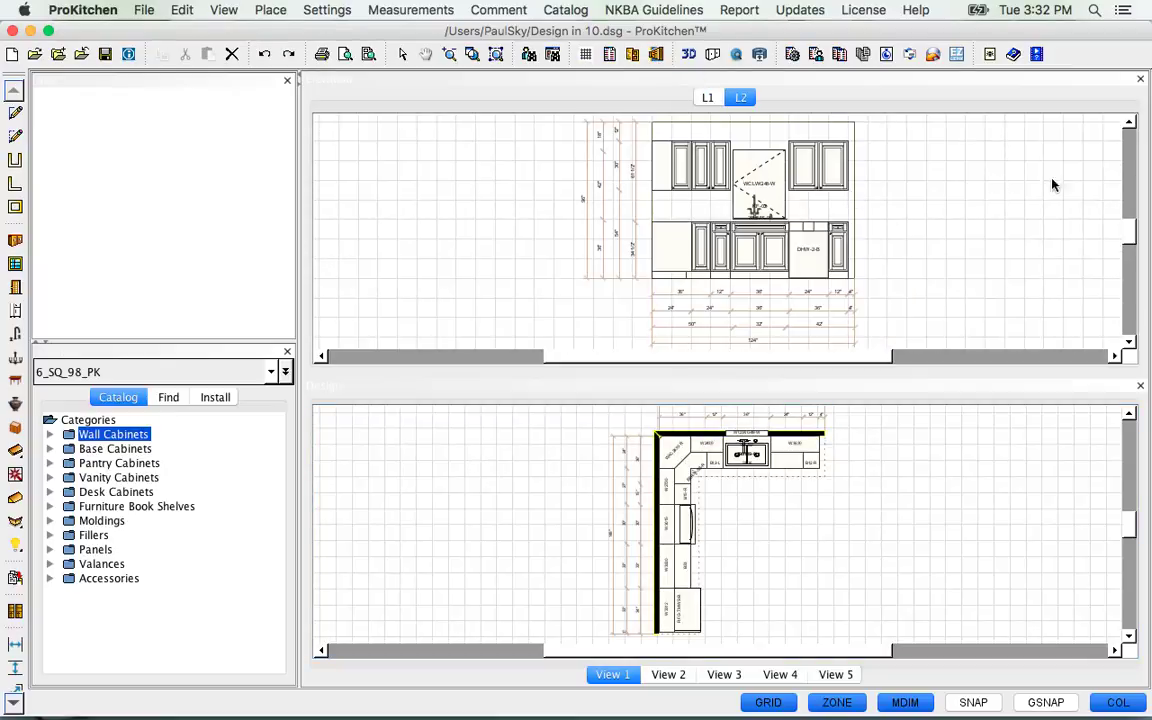
pyautogui.scroll(1, 1017, 211)
pyautogui.scroll(3, 926, 248)
pyautogui.scroll(1, 926, 248)
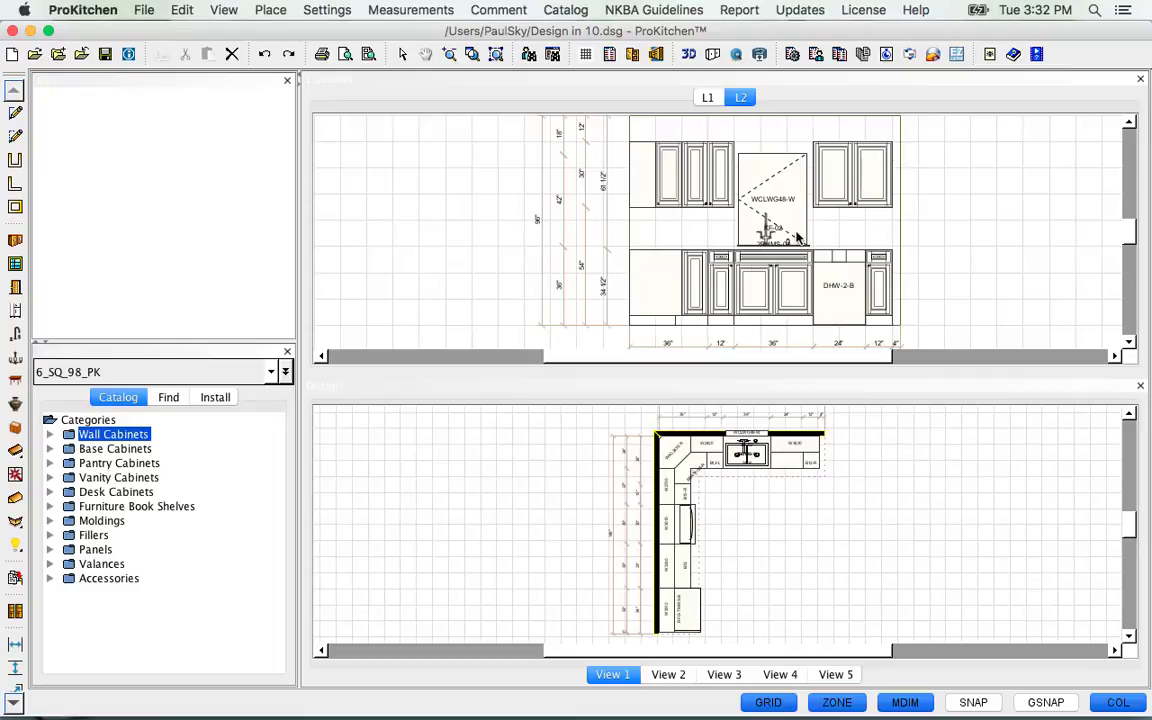
# Raise the WCLWG48-W casement window to 12" from the top of the wall and close the elevation view.
pyautogui.click(790, 199)
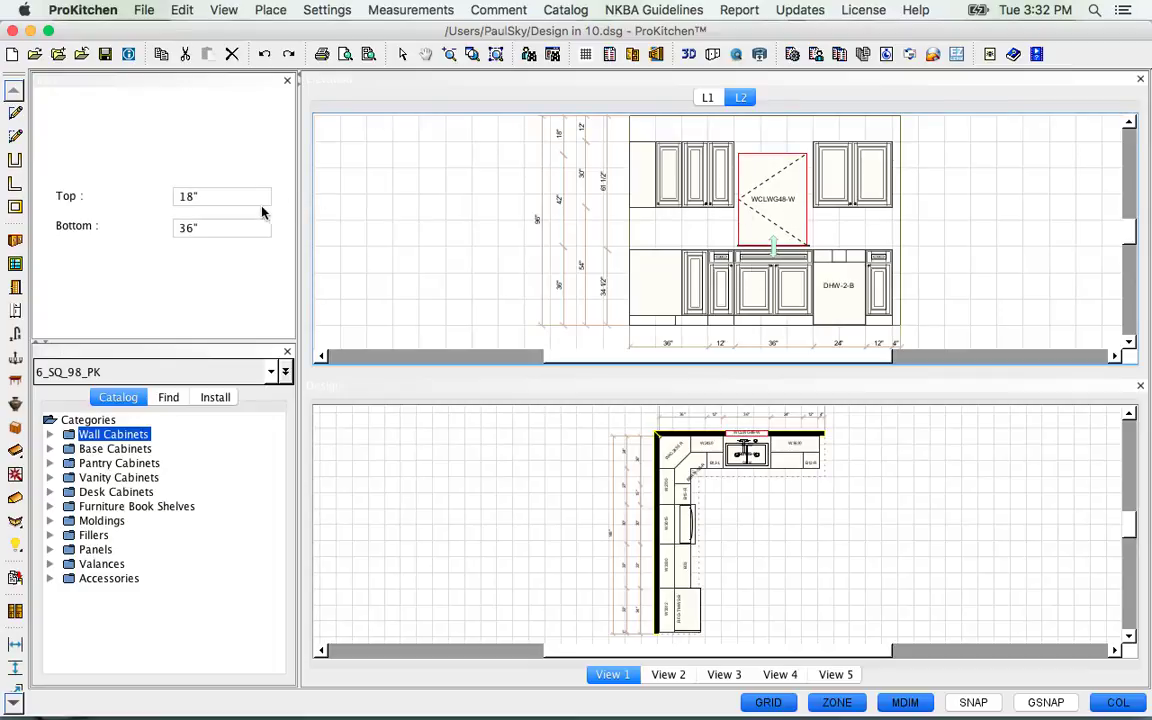
pyautogui.moveTo(773, 246)
pyautogui.mouseDown()
pyautogui.moveTo(772, 170)
pyautogui.moveTo(784, 236)
pyautogui.mouseUp()
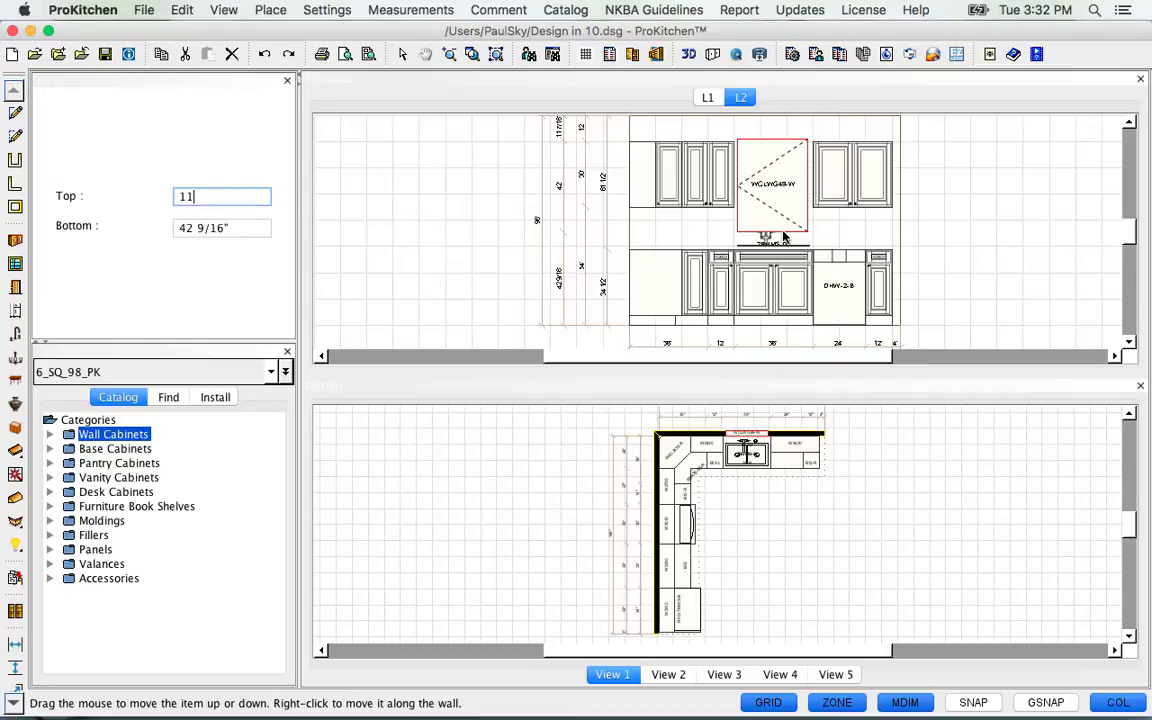
pyautogui.write('12')
pyautogui.press('Return')
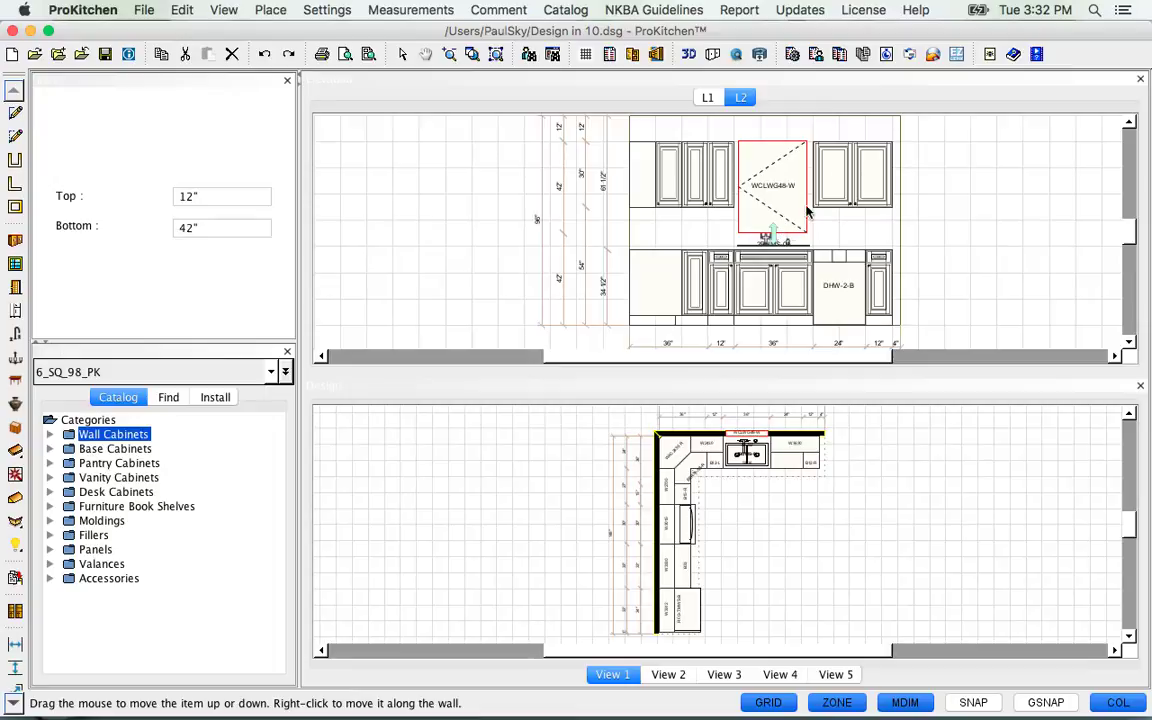
pyautogui.click(975, 207)
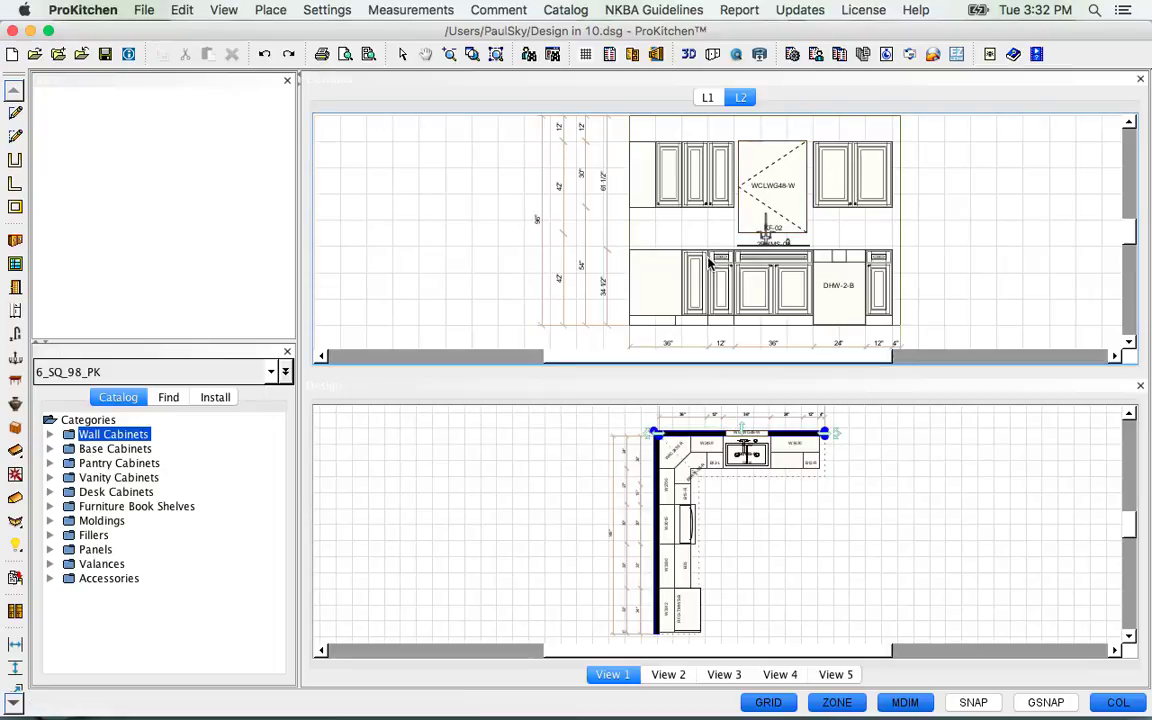
pyautogui.click(455, 533)
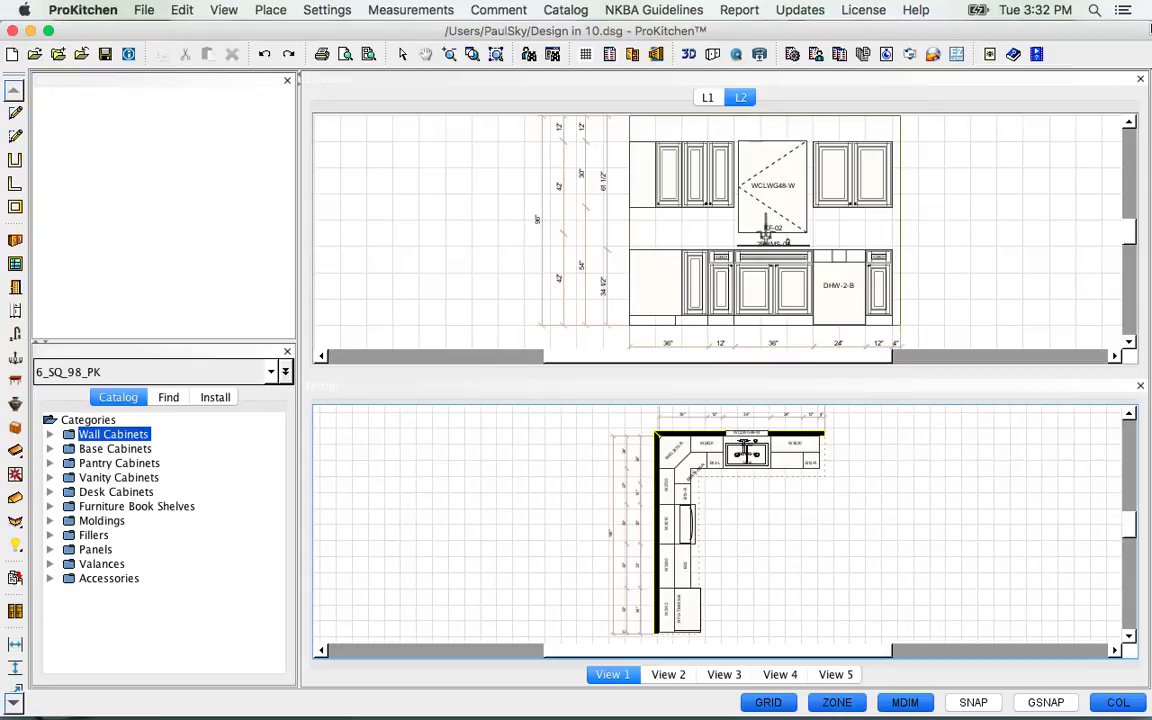
pyautogui.click(1140, 78)
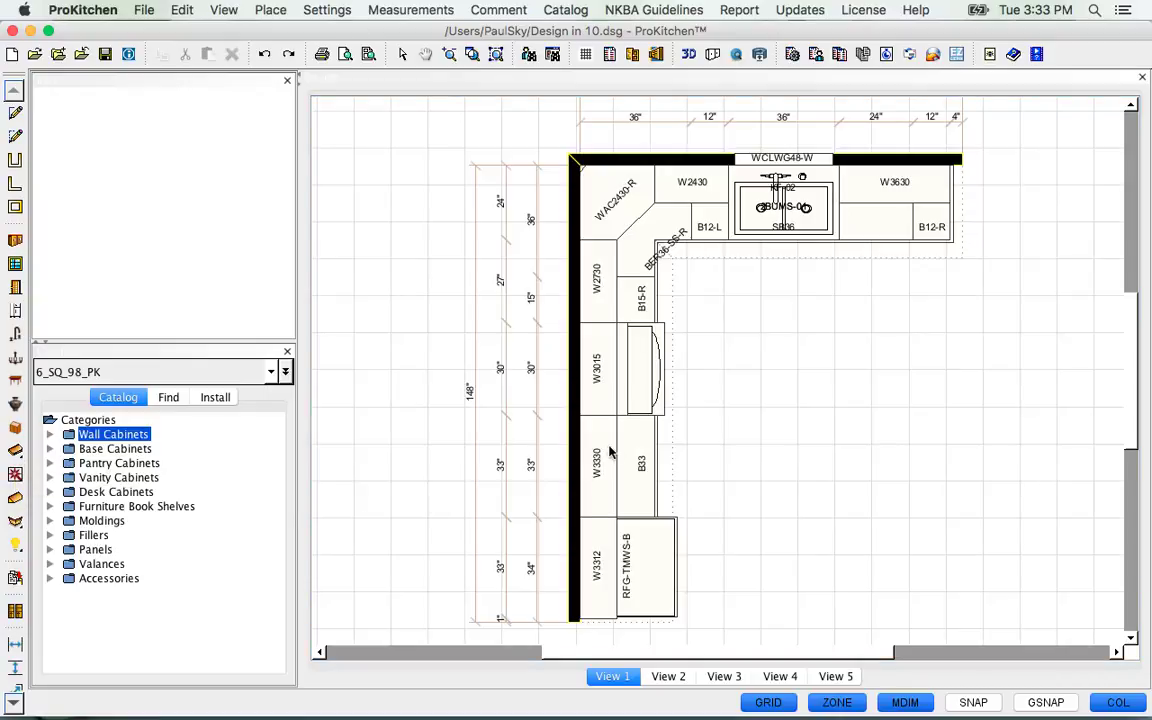
# Add angle crown molding to the wall cabinets and toe kick to the base cabinets, and render the room in 3D.
pyautogui.click(14, 522)
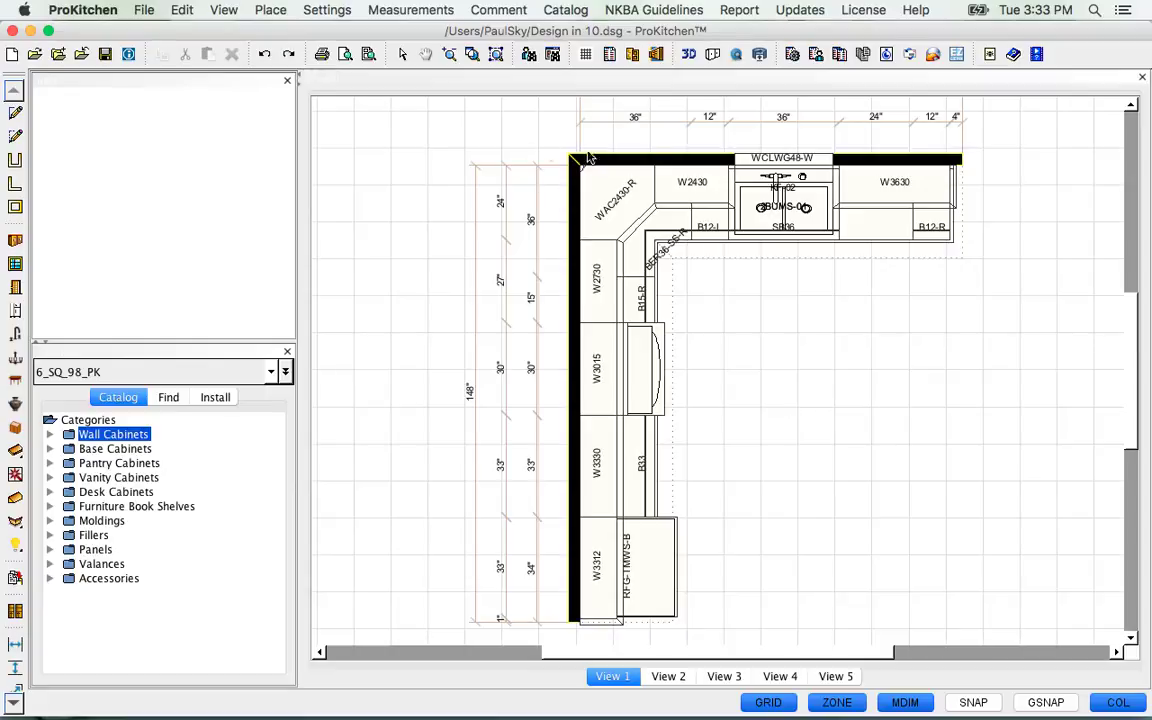
pyautogui.click(687, 55)
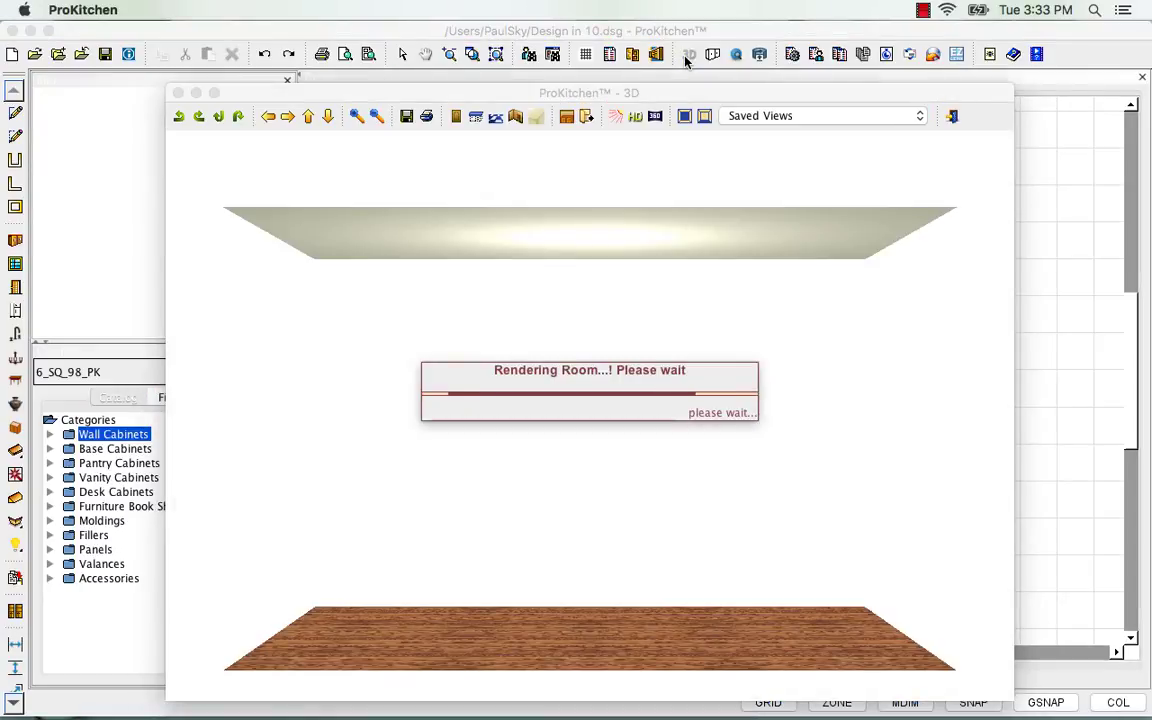
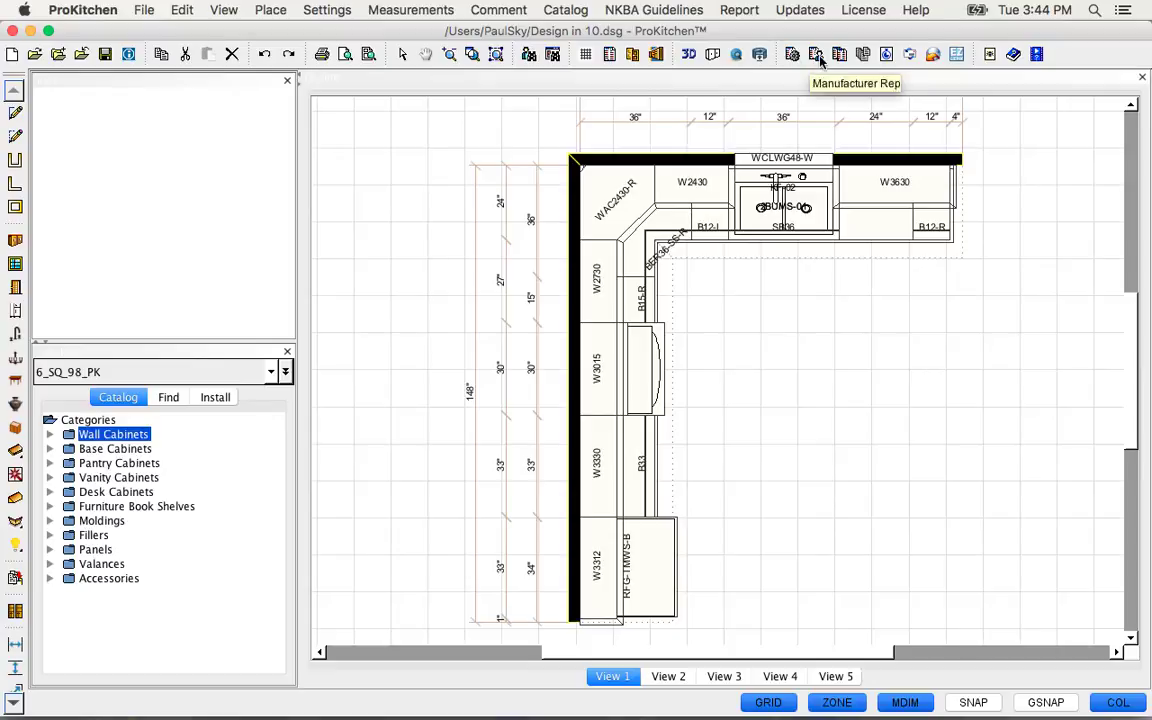
# Generate a customer report for the 6_SQ_98_PK catalog with sales tax, design charge, shipping and installation each set to 0.
pyautogui.click(814, 56)
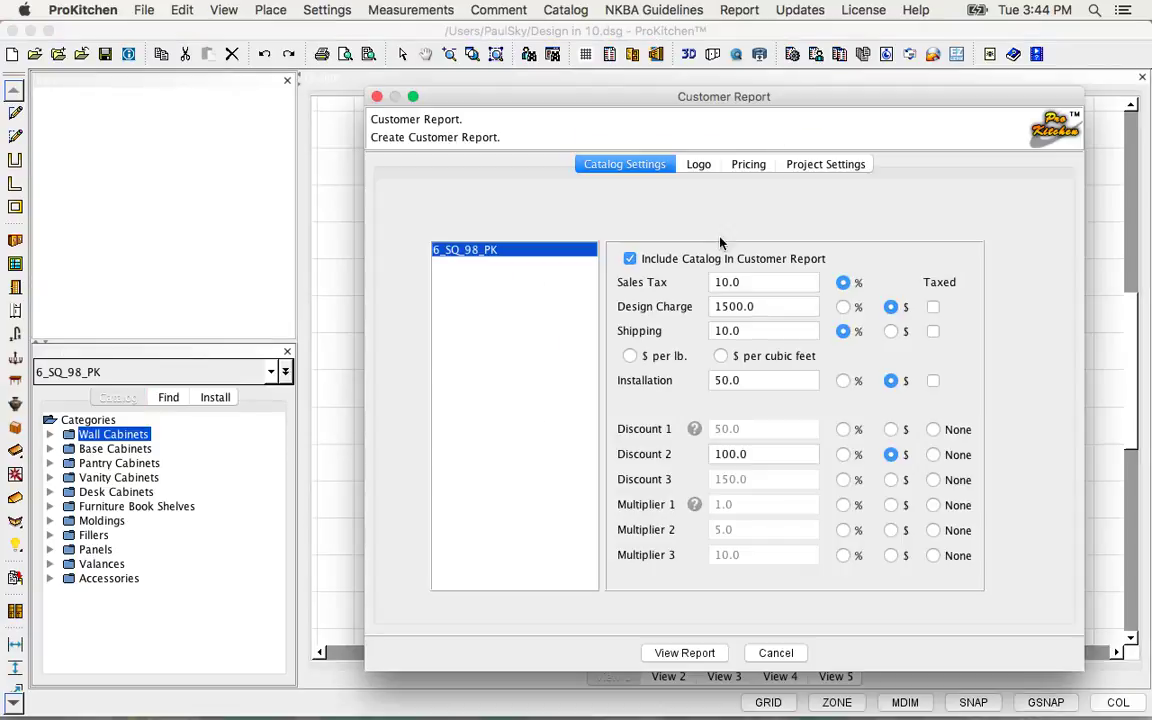
pyautogui.click(730, 283)
pyautogui.doubleClick(728, 282)
pyautogui.write('0')
pyautogui.press('Tab')
pyautogui.write('0')
pyautogui.doubleClick(748, 330)
pyautogui.write('0')
pyautogui.click(749, 380)
pyautogui.doubleClick(749, 380)
pyautogui.write('0')
pyautogui.click(688, 652)
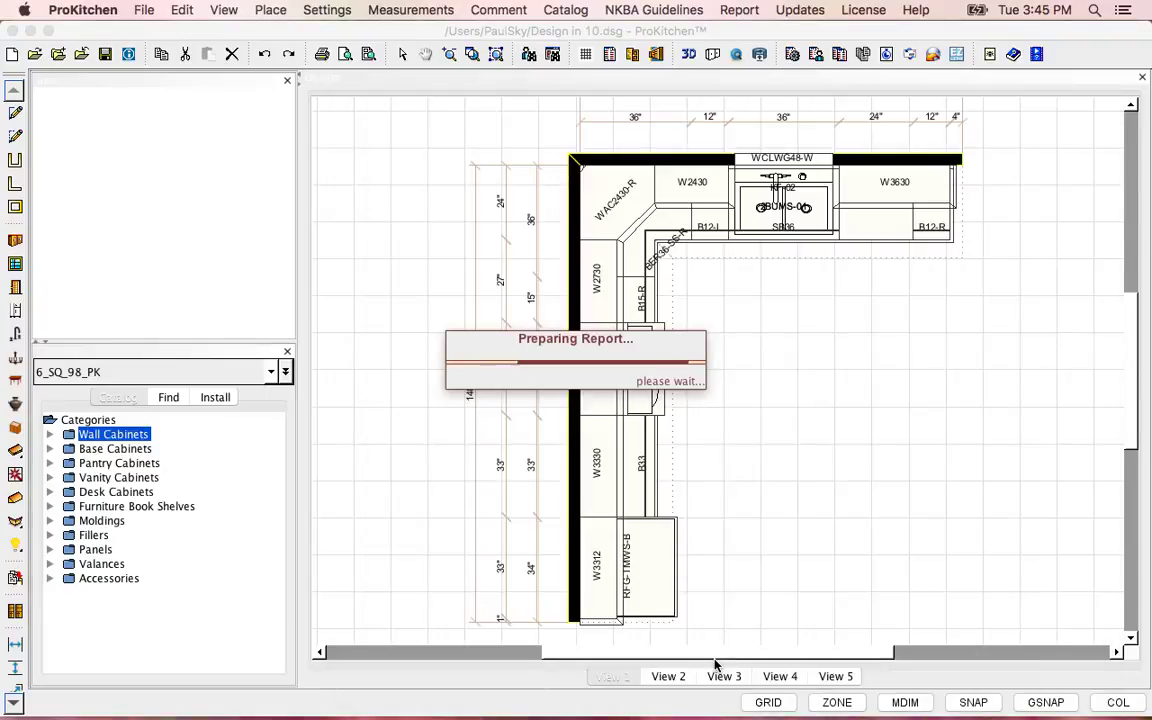
# Review the customer report's pages covering the cabinet options, product list and price computation.
pyautogui.click(103, 53)
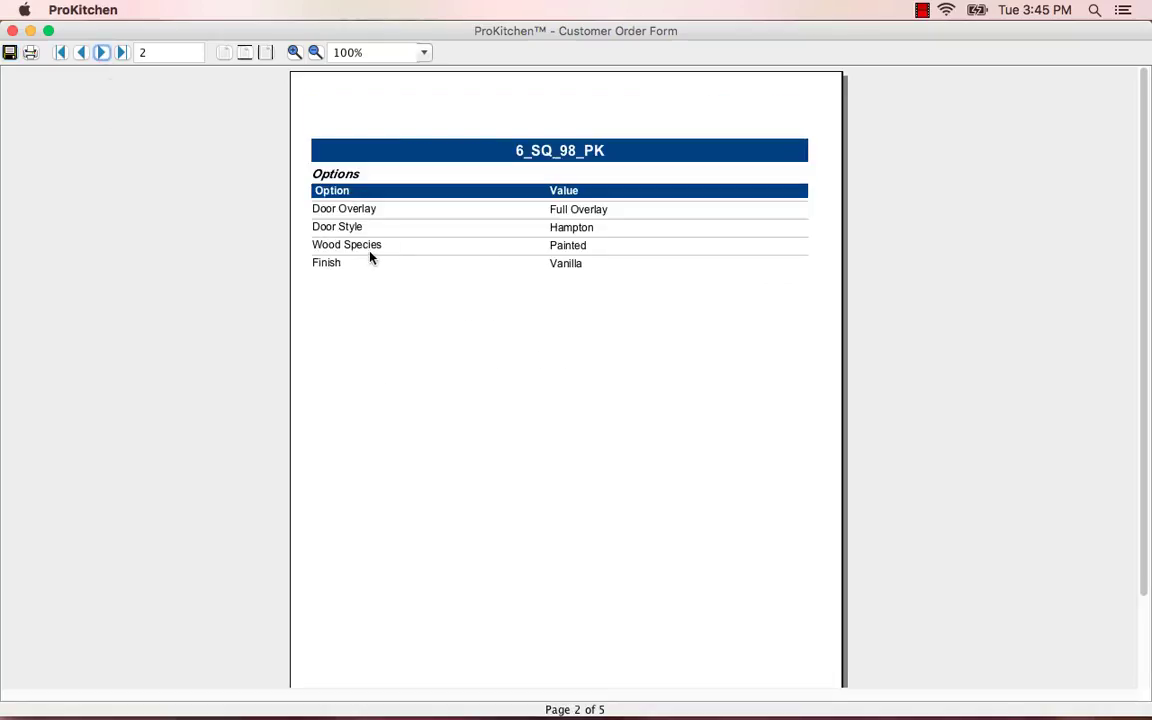
pyautogui.click(101, 53)
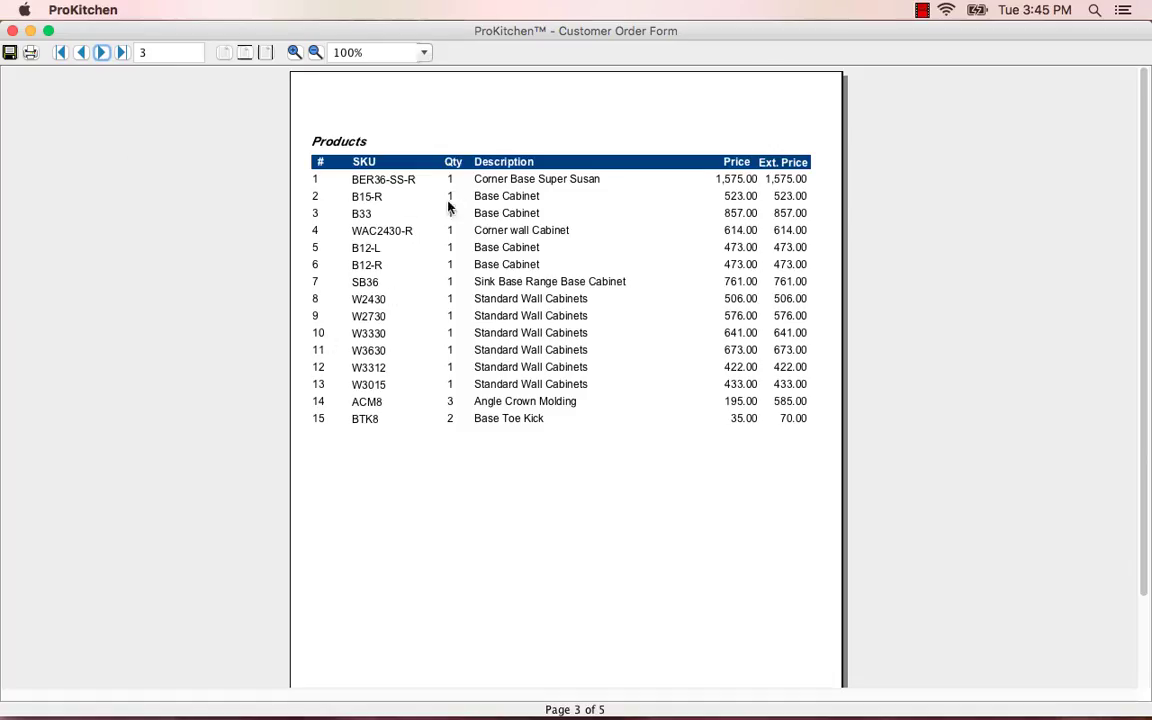
pyautogui.click(101, 53)
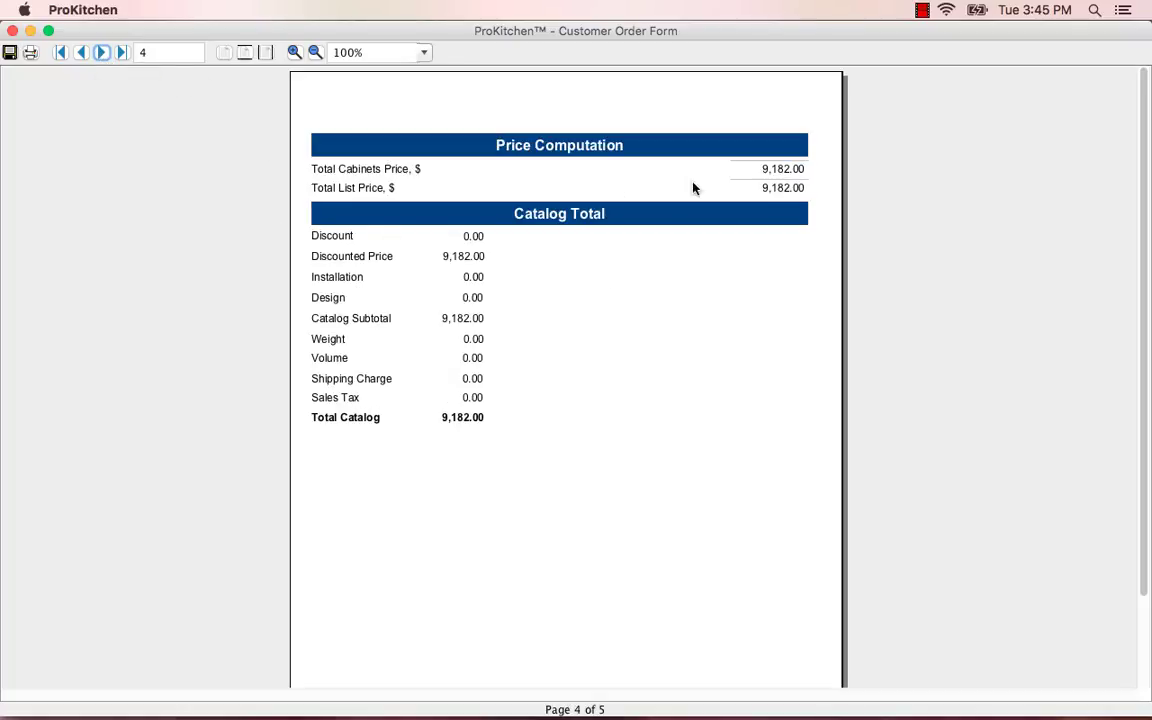
pyautogui.click(101, 53)
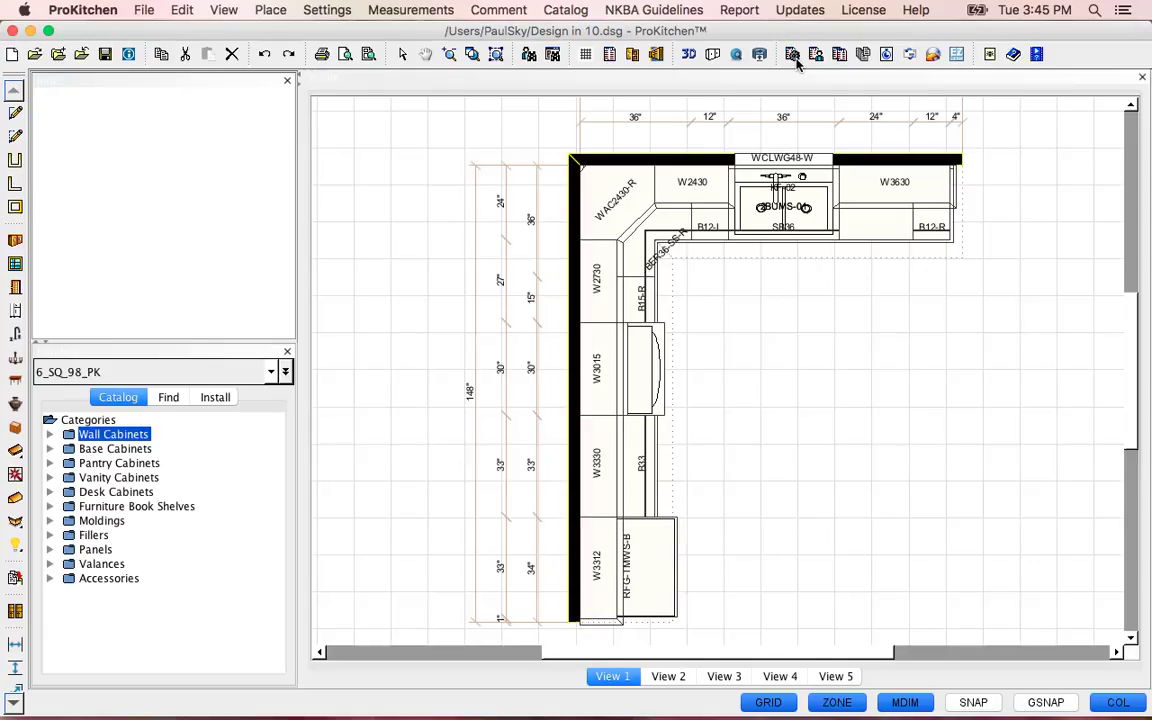
# Generate the 6Square catalog order form with the default dealer setup and review its order details, product list and price summary across all pages.
pyautogui.click(794, 54)
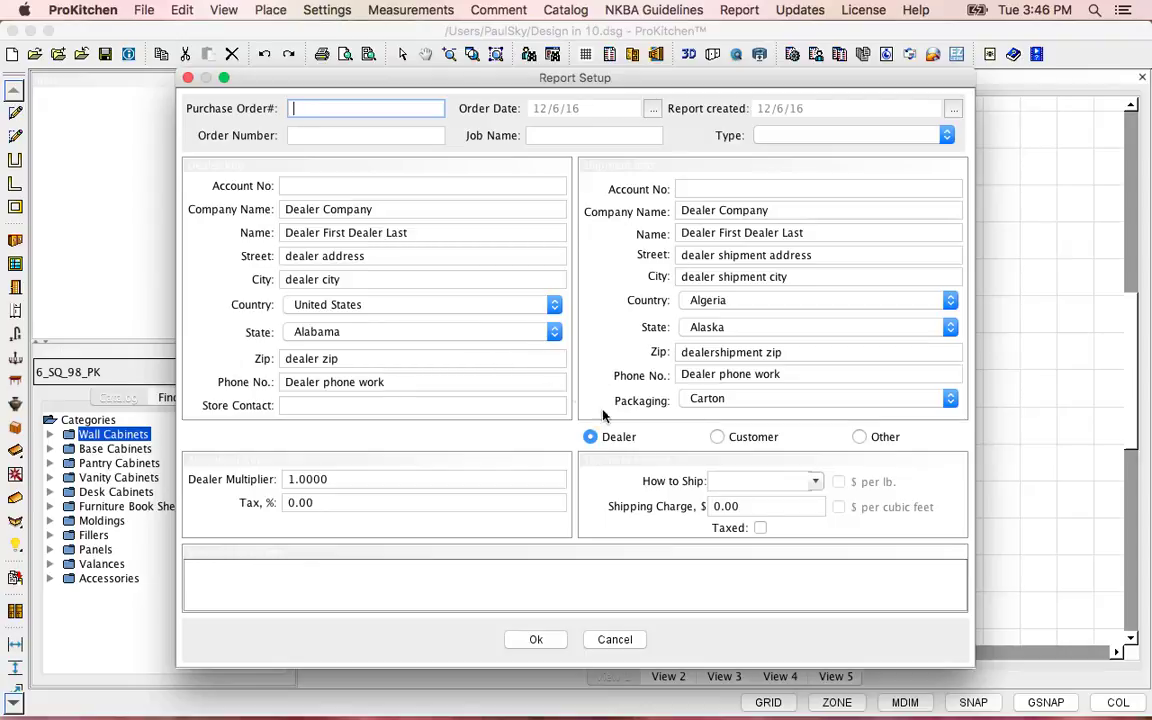
pyautogui.click(536, 639)
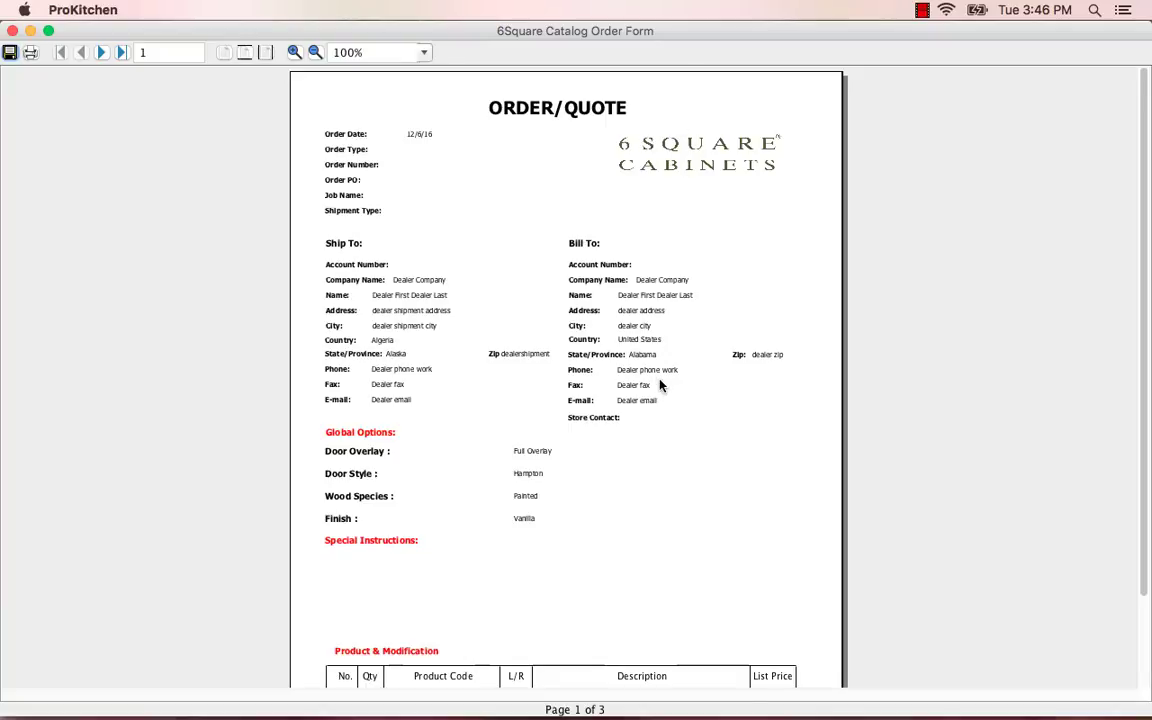
pyautogui.scroll(-5, 668, 391)
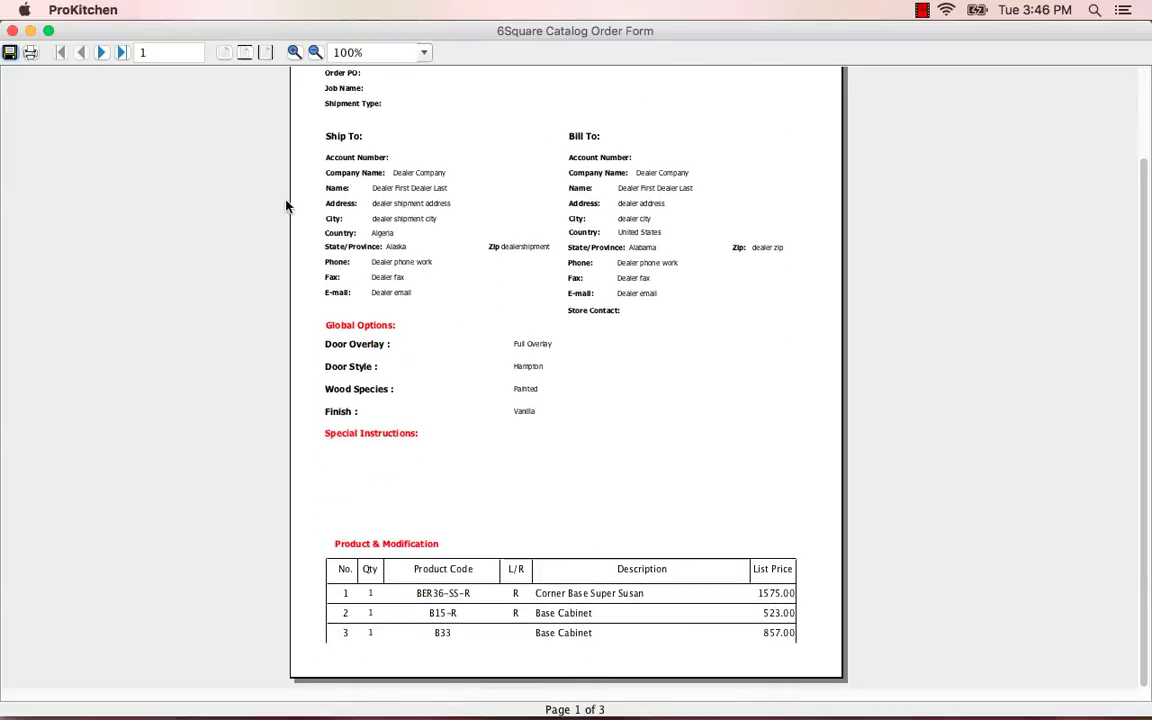
pyautogui.click(101, 52)
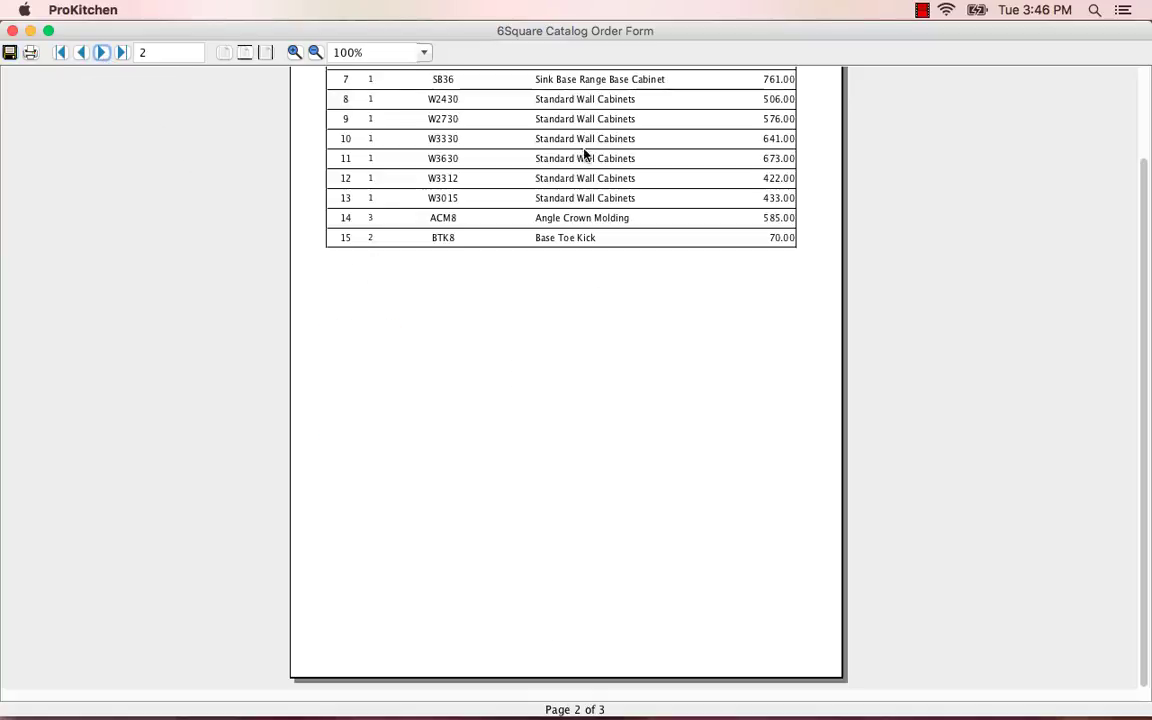
pyautogui.click(101, 52)
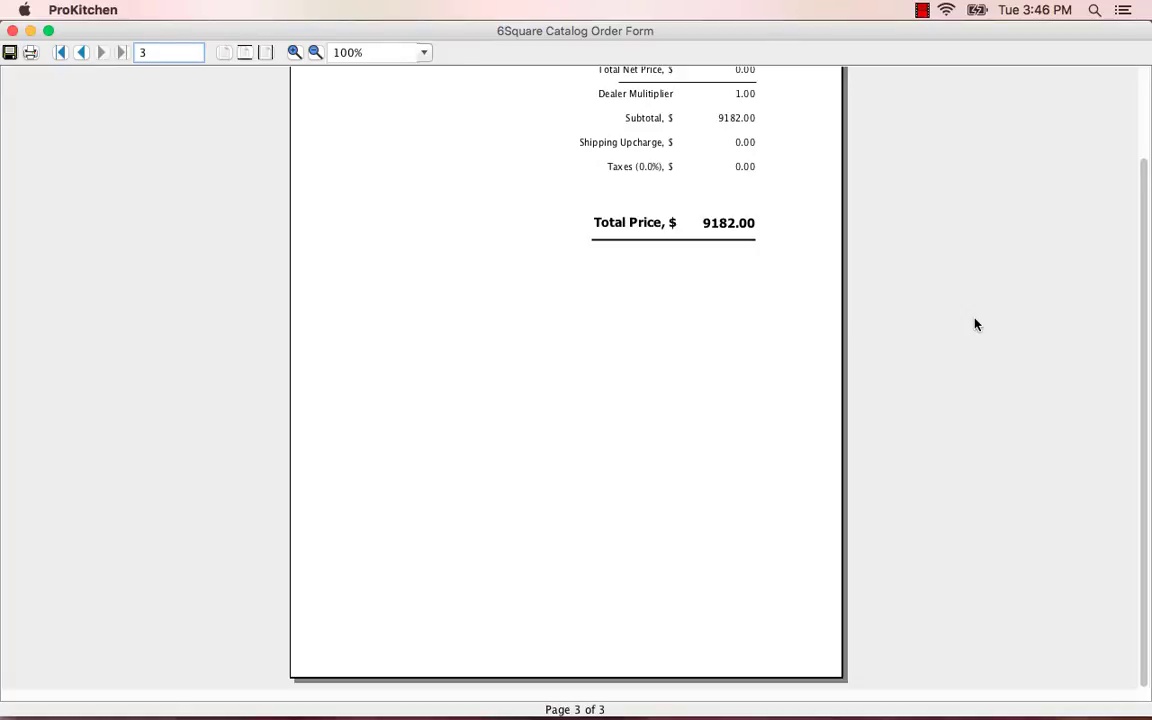
pyautogui.scroll(3, 975, 322)
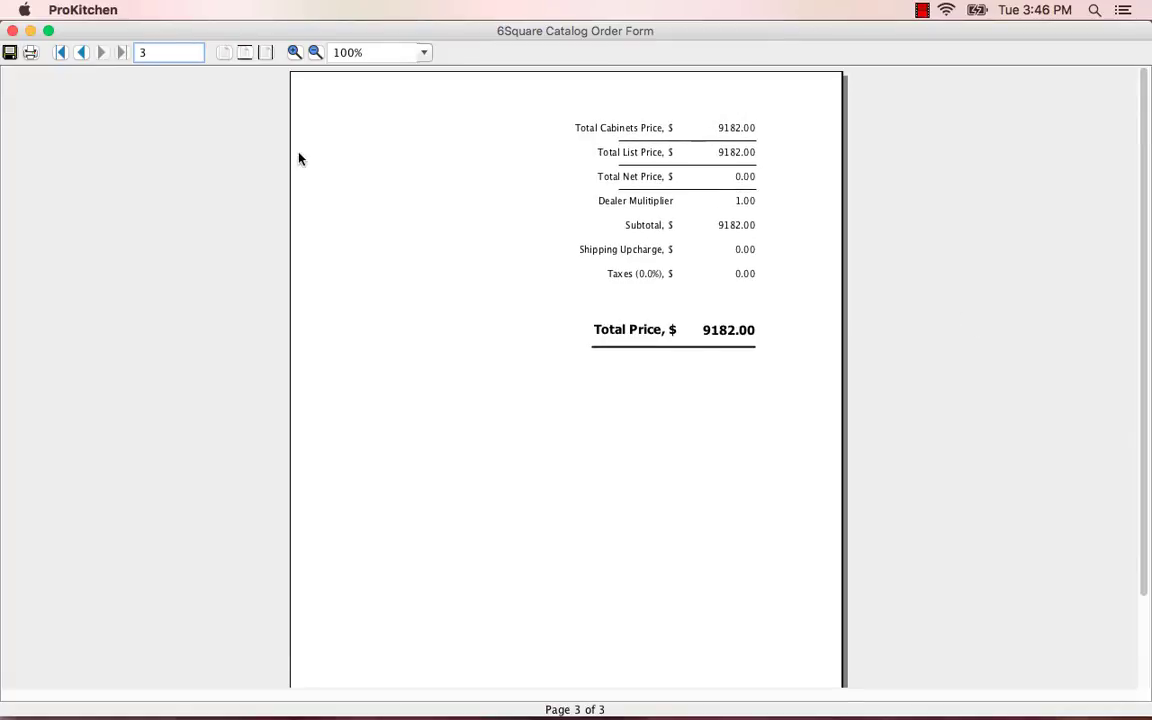